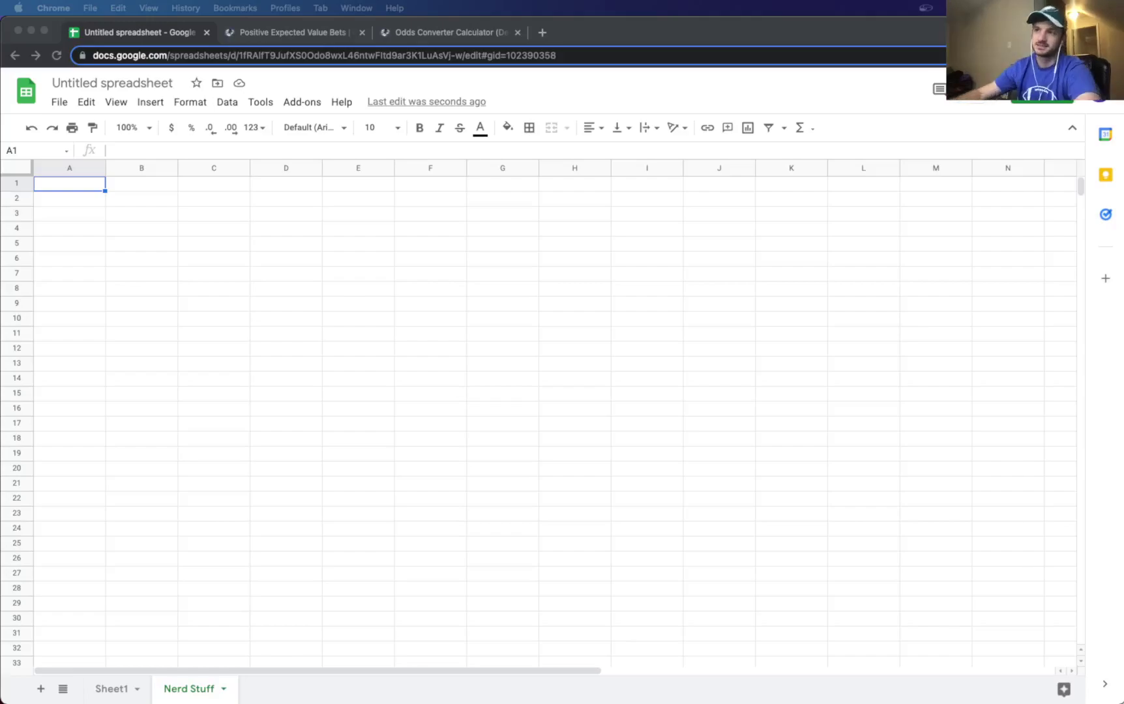
# Step: Review the weekly Profit Over Time bars on OddsJam's dashboard, then return to the spreadsheet
pyautogui.click(294, 32)
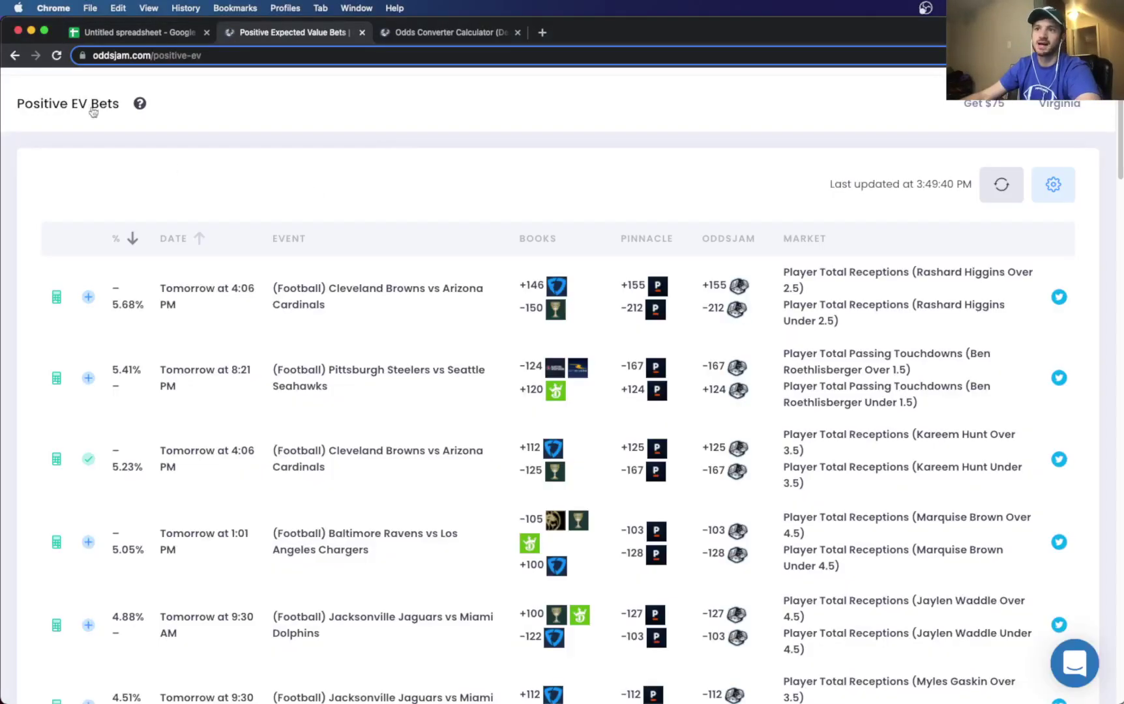
pyautogui.click(72, 93)
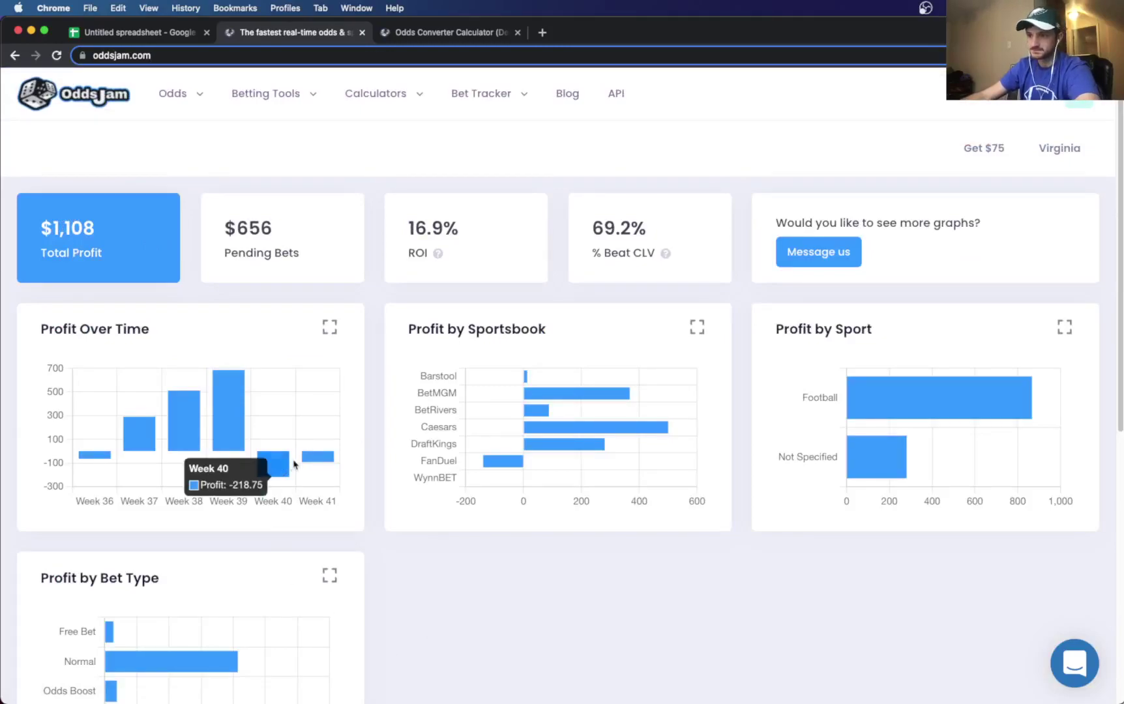
pyautogui.moveTo(314, 461)
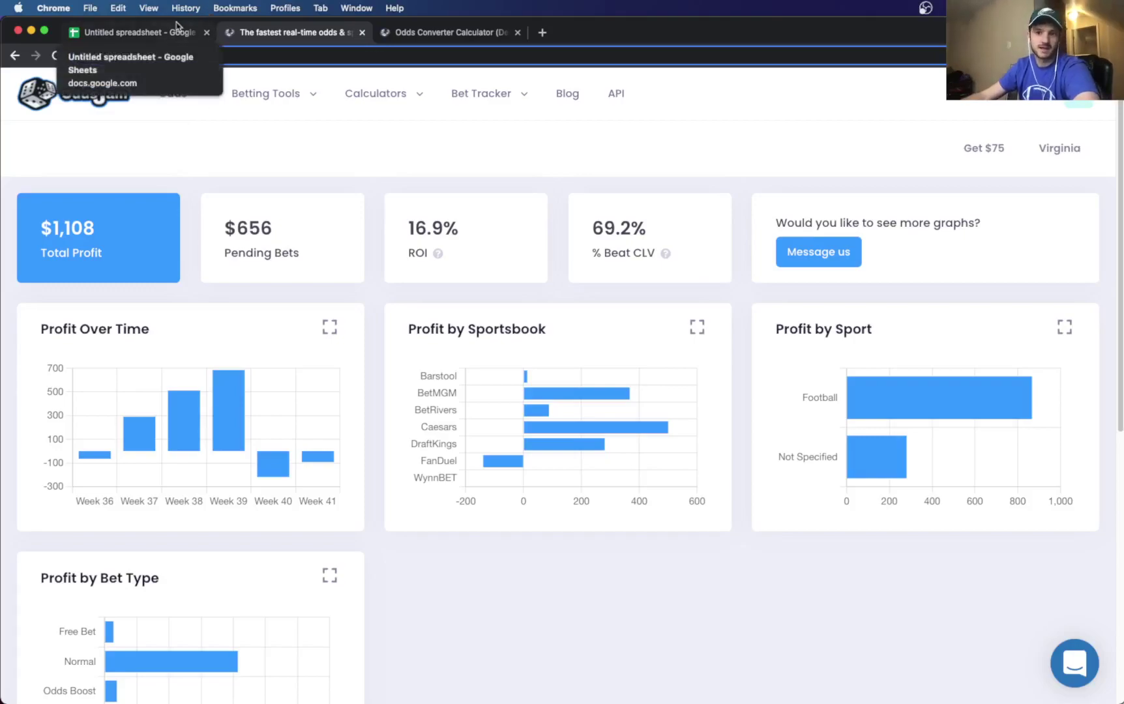
pyautogui.moveTo(224, 450)
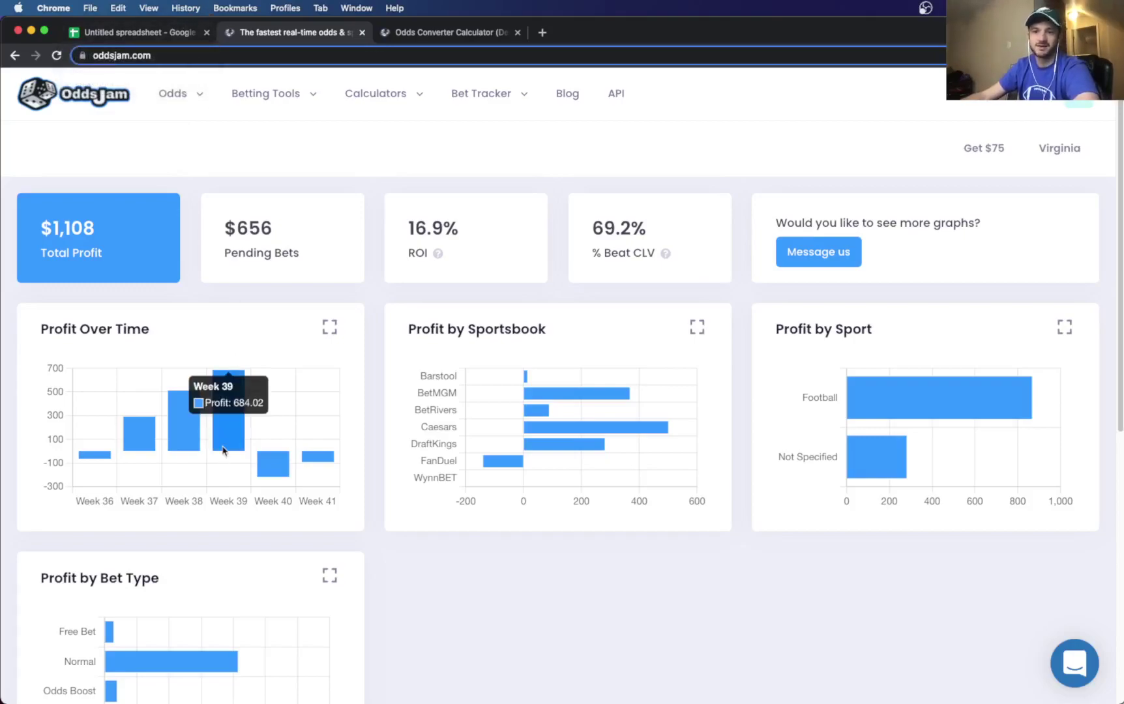
pyautogui.moveTo(138, 438)
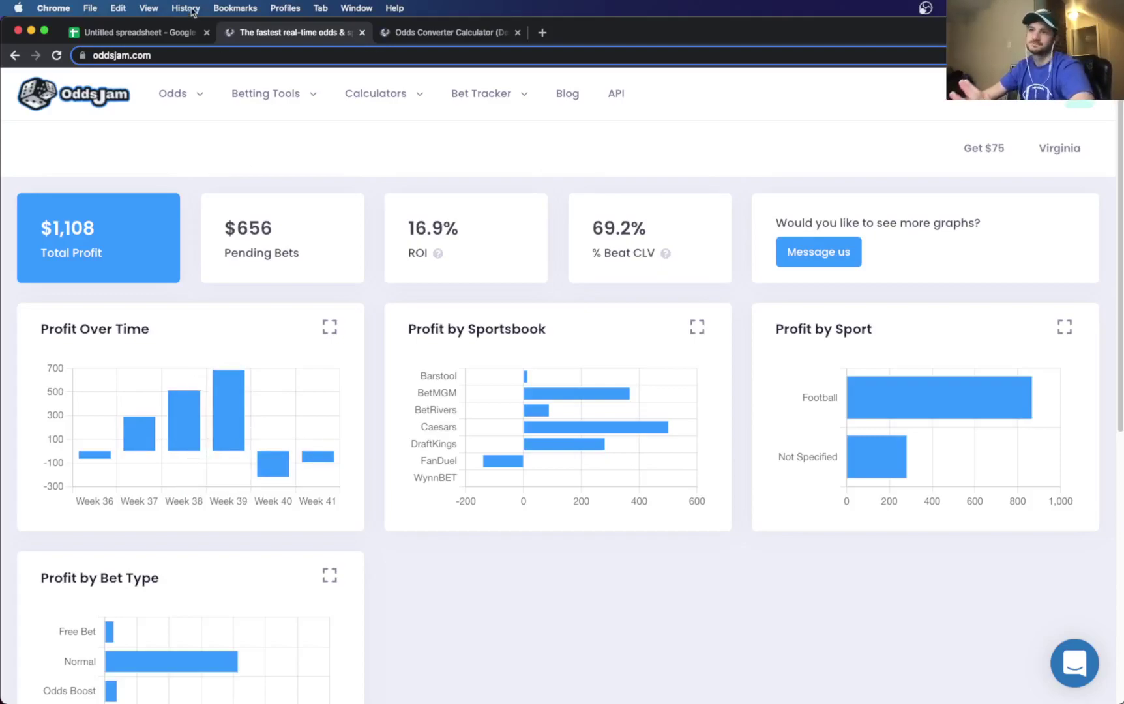
pyautogui.click(125, 31)
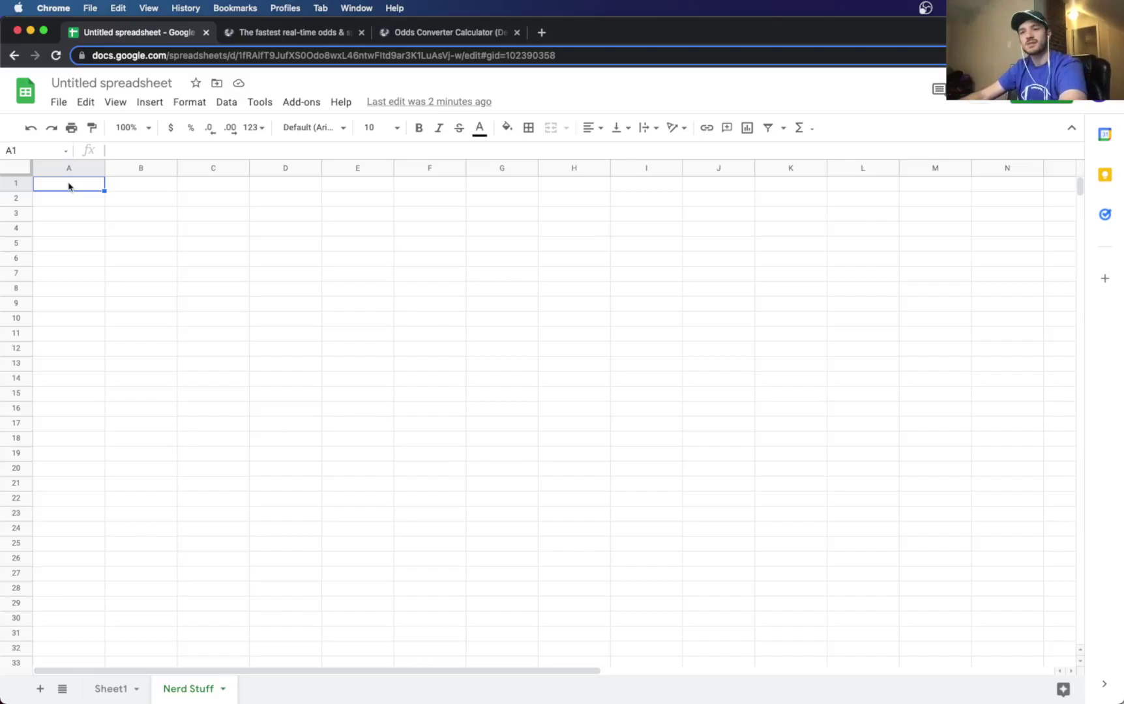
# Step: Enter the outcome labels Heads, Heads/Tais and Tails in B1:B3
pyautogui.write('=')
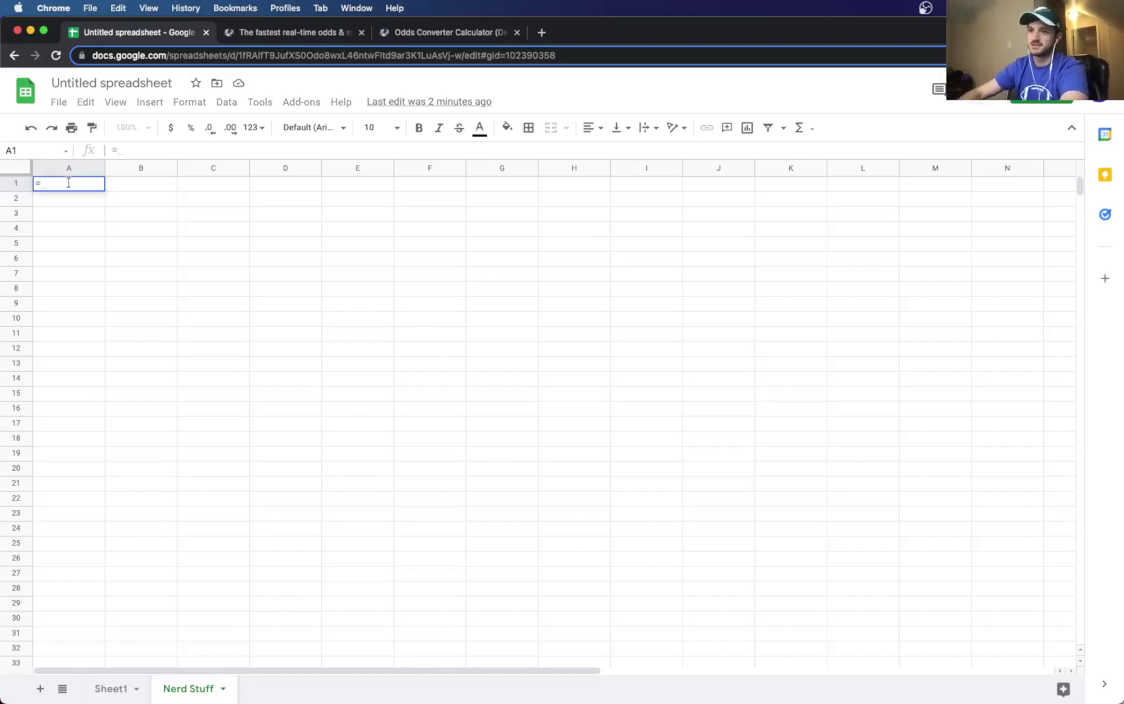
pyautogui.press('Escape')
pyautogui.press('Right')
pyautogui.write('Heads')
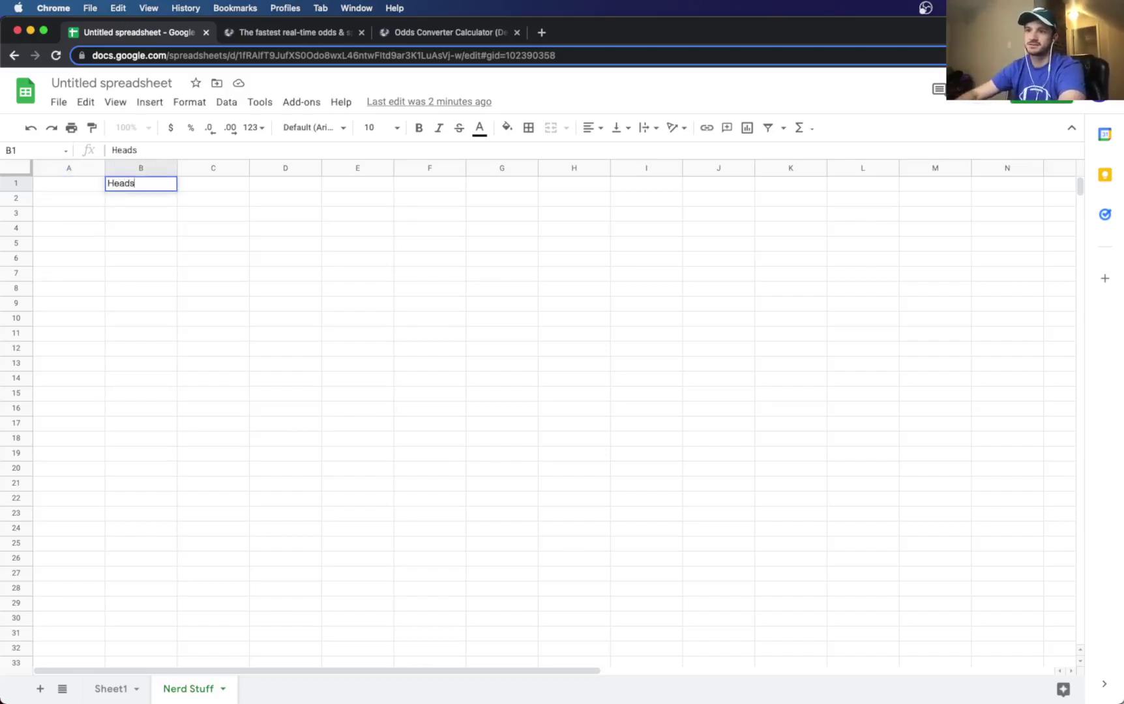
pyautogui.press('Return')
pyautogui.write('Heads')
pyautogui.write('?')
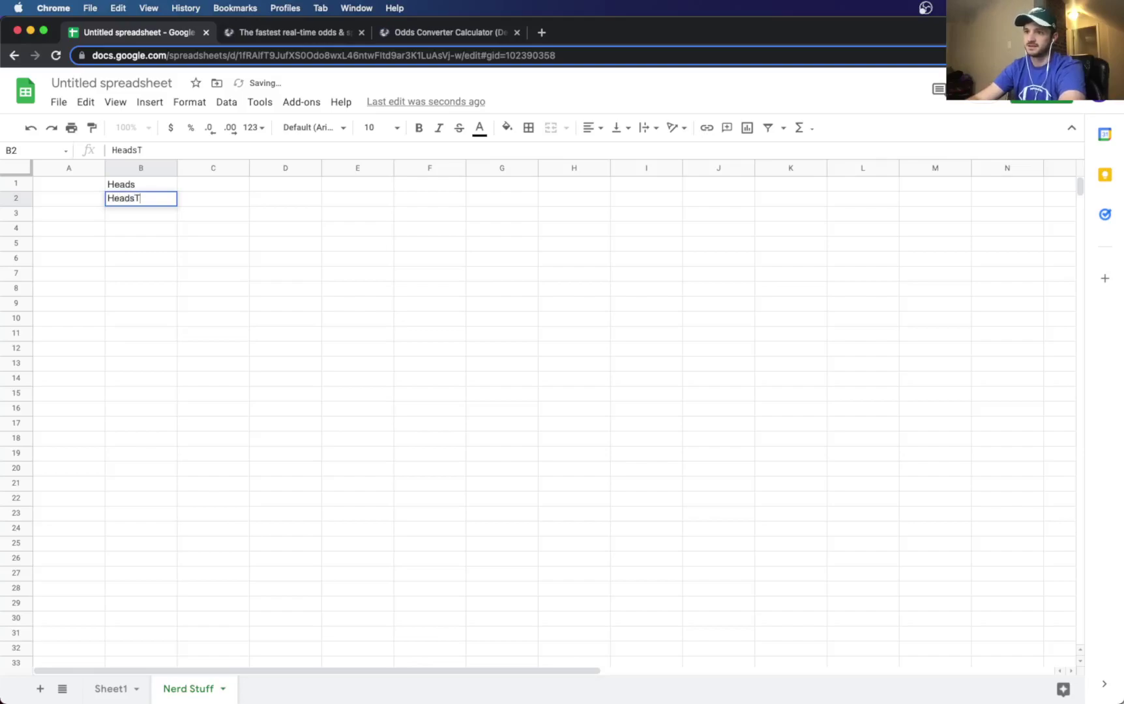
pyautogui.press('BackSpace')
pyautogui.write('/Tais')
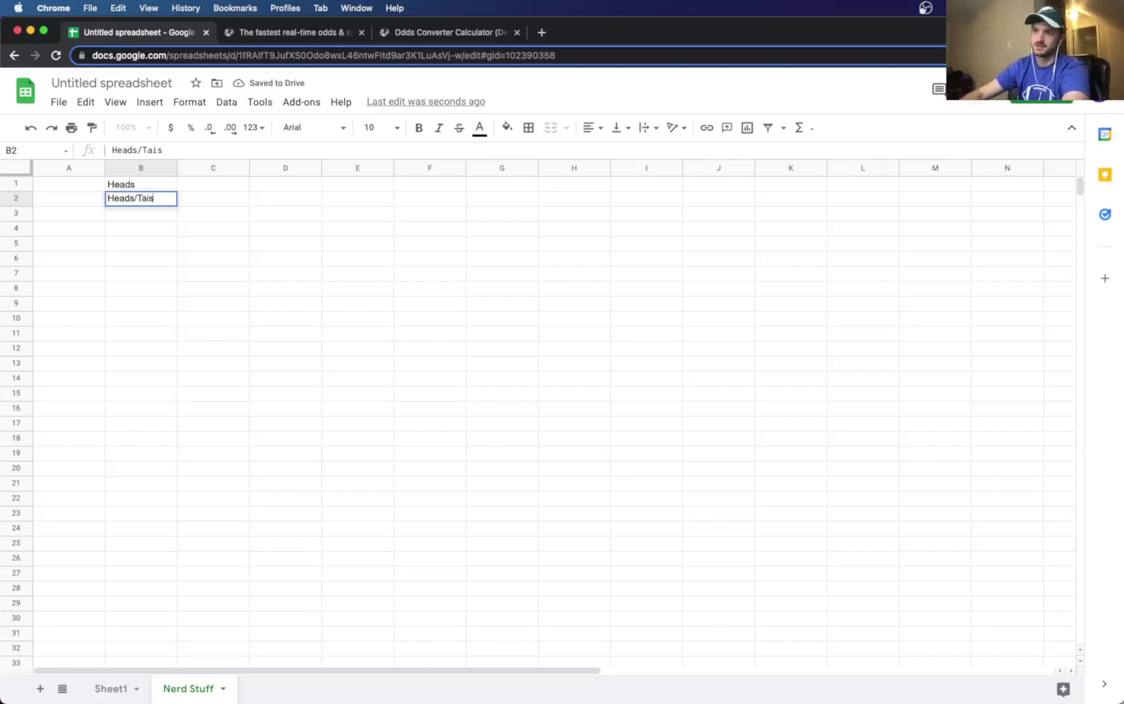
pyautogui.press('Return')
pyautogui.write('Tails')
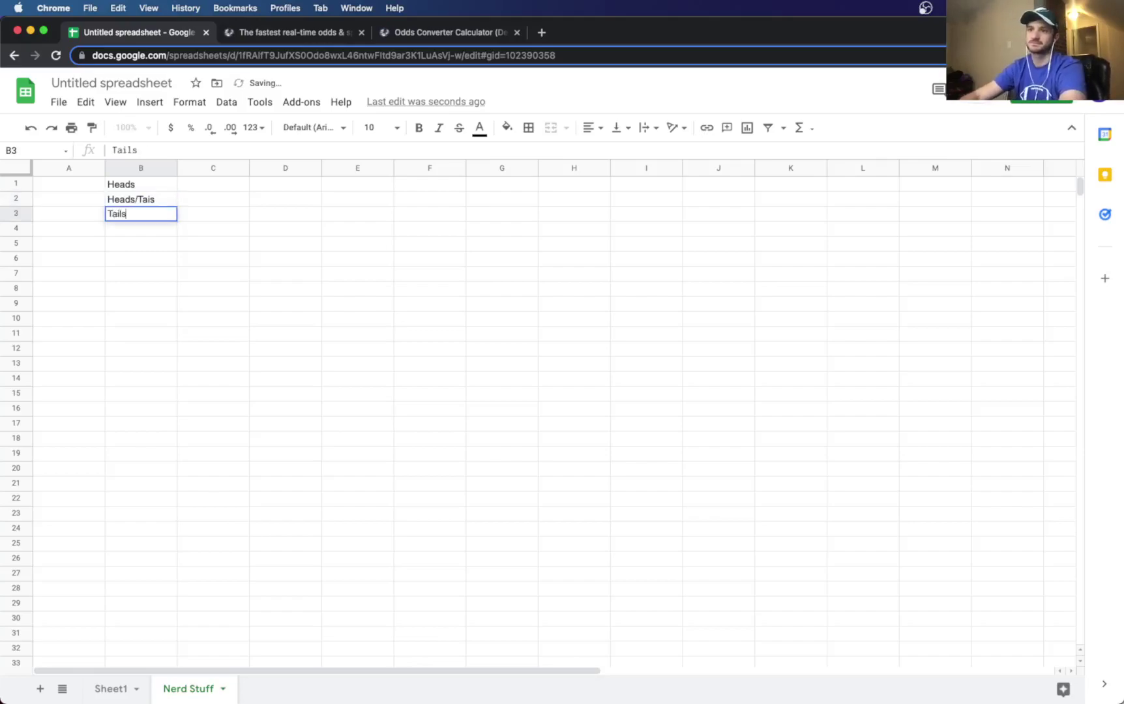
pyautogui.press('Up')
pyautogui.press('Up')
# Step: Enter =.5*.5 in A1 for the two-heads probability of 25%
pyautogui.press('Left')
pyautogui.write('=*')
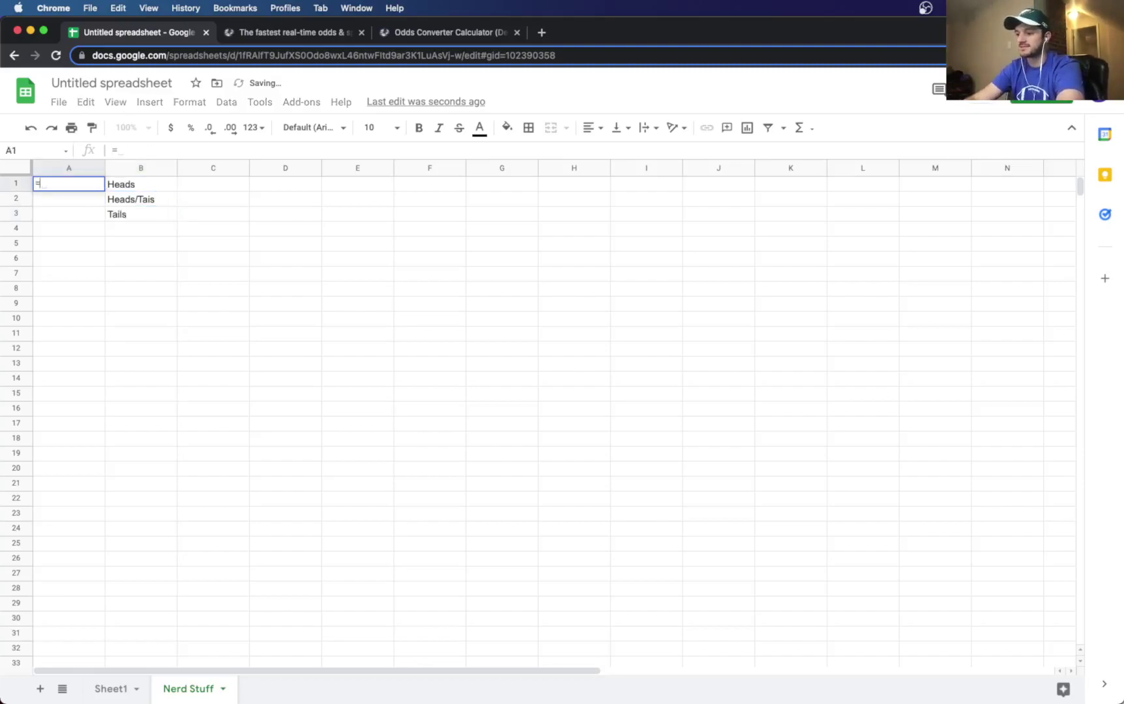
pyautogui.press('BackSpace')
pyautogui.press('BackSpace')
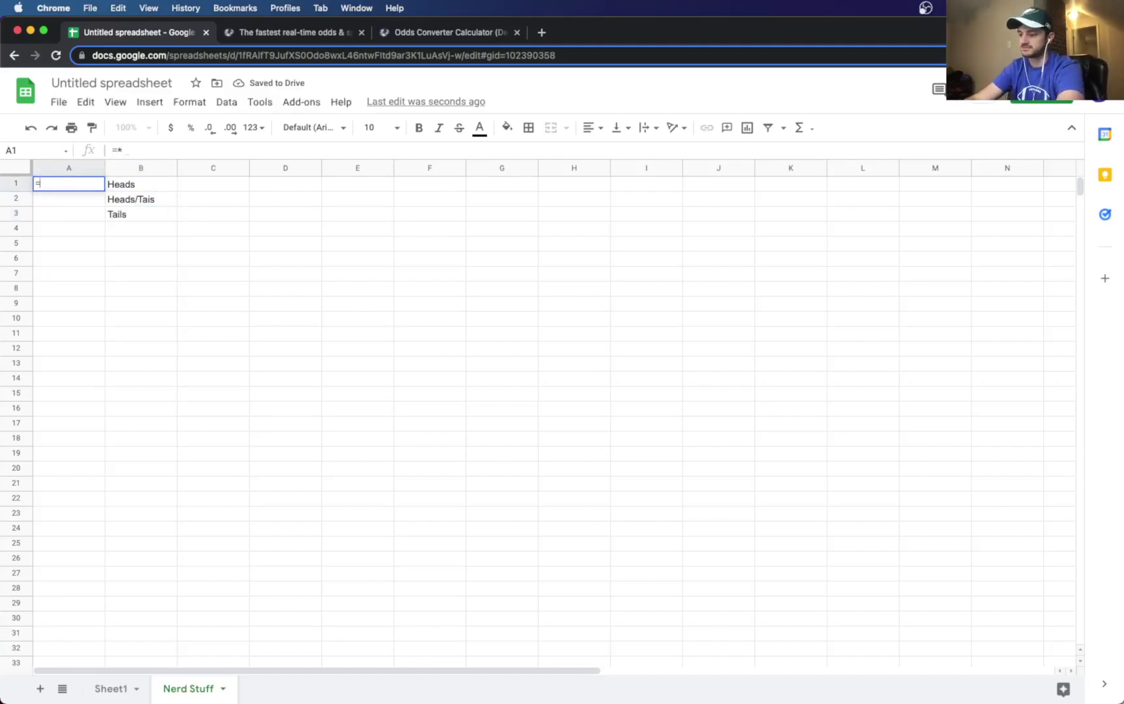
pyautogui.write('.5*.5')
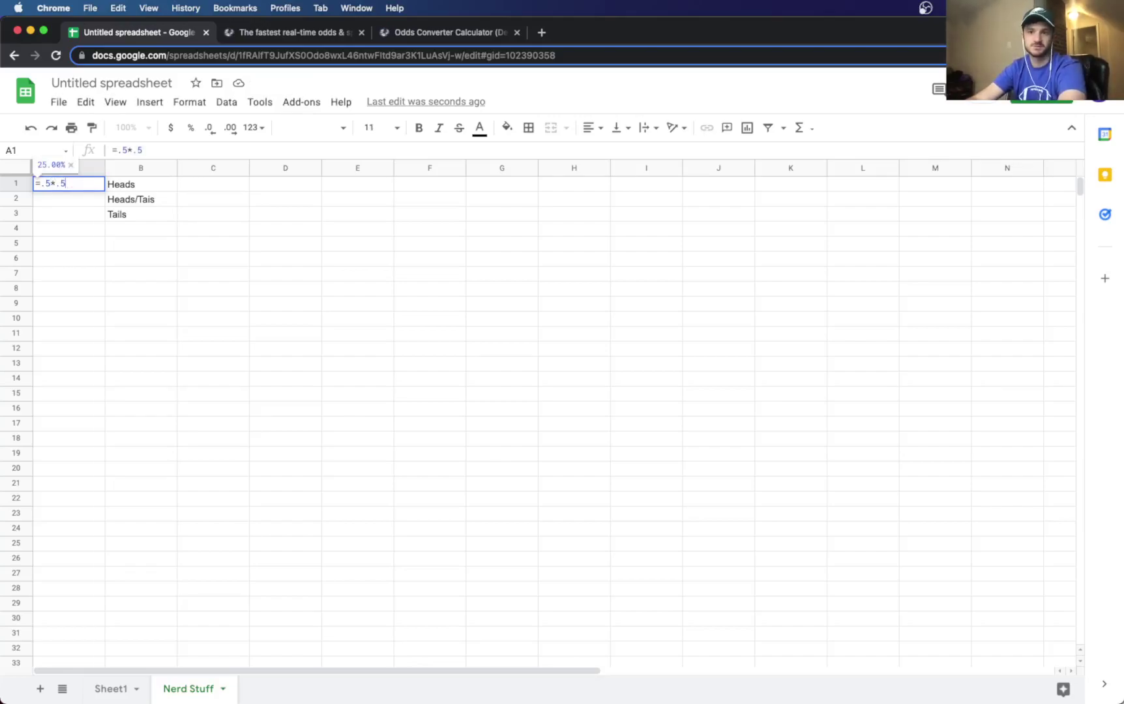
pyautogui.press('Tab')
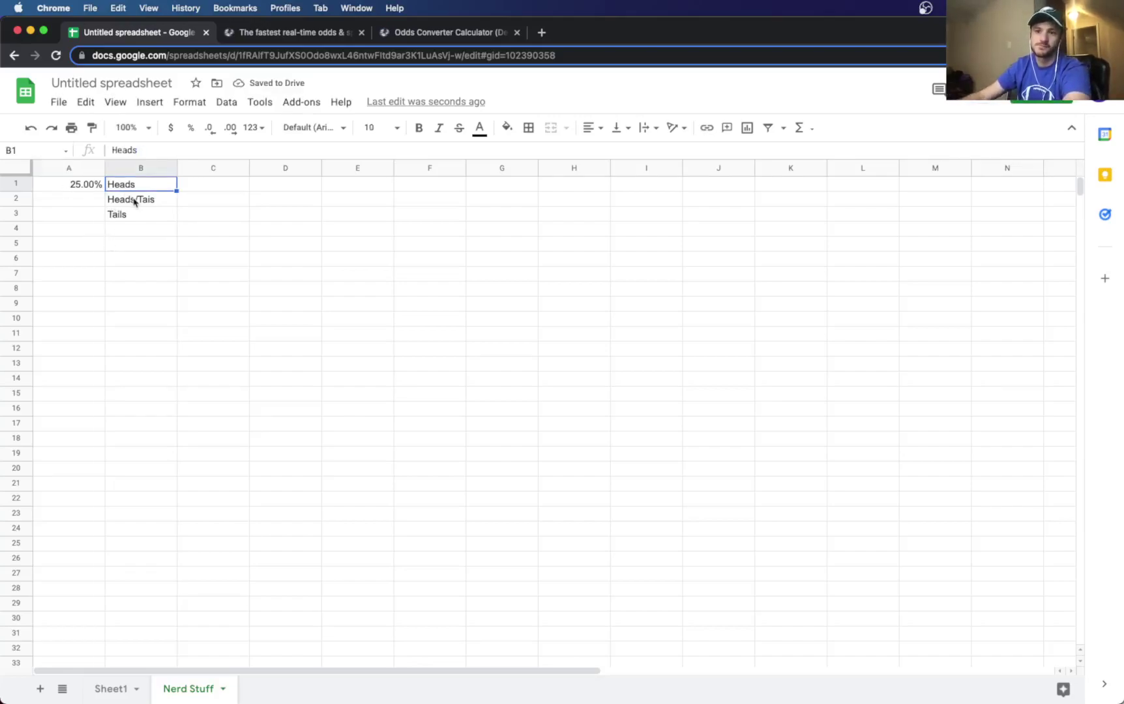
# Step: Enter =2*(.5*.5) in A2 for the 50% split probability
pyautogui.click(77, 198)
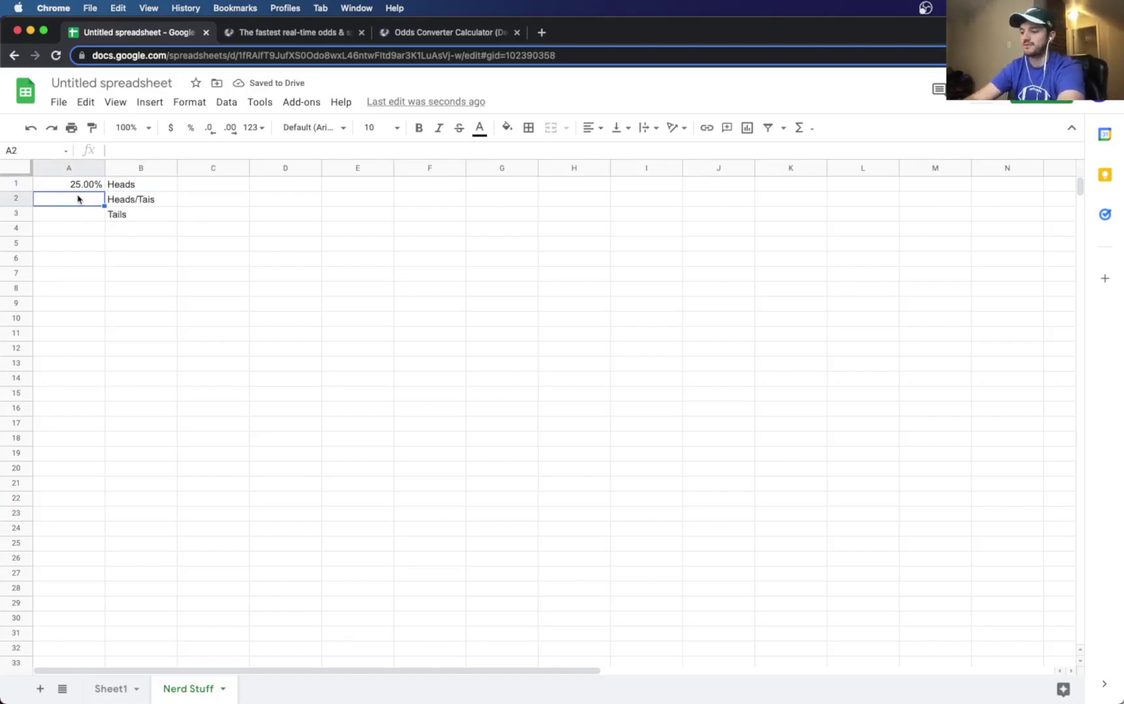
pyautogui.write('2')
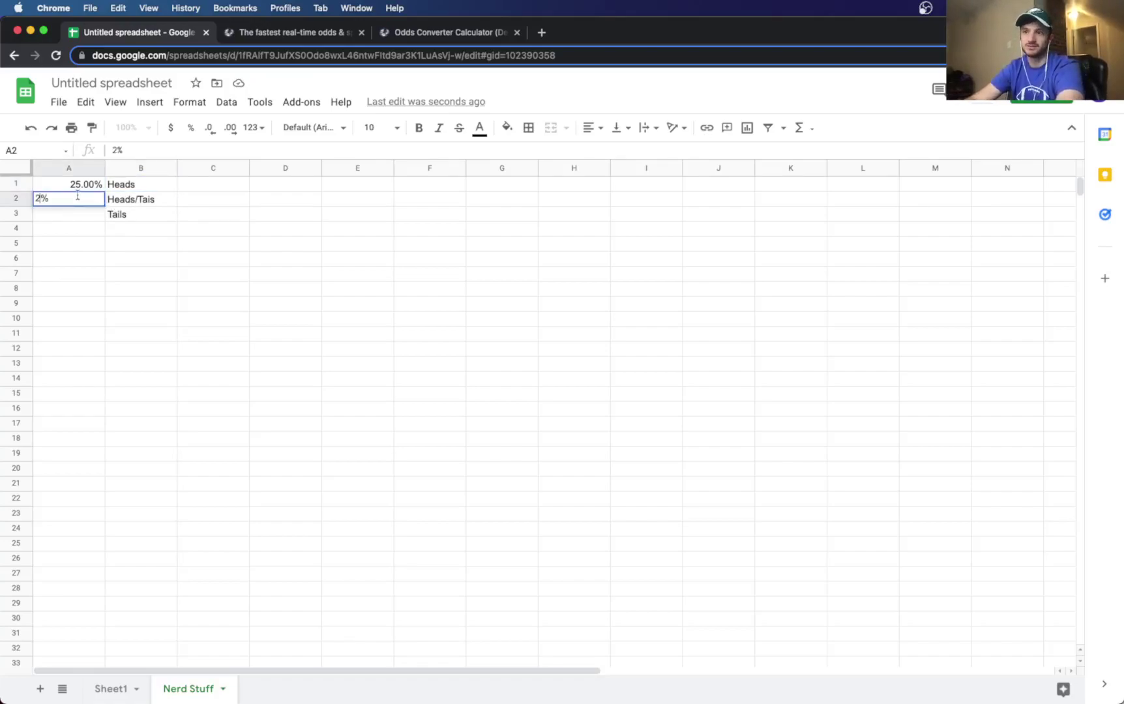
pyautogui.press('BackSpace')
pyautogui.write('=')
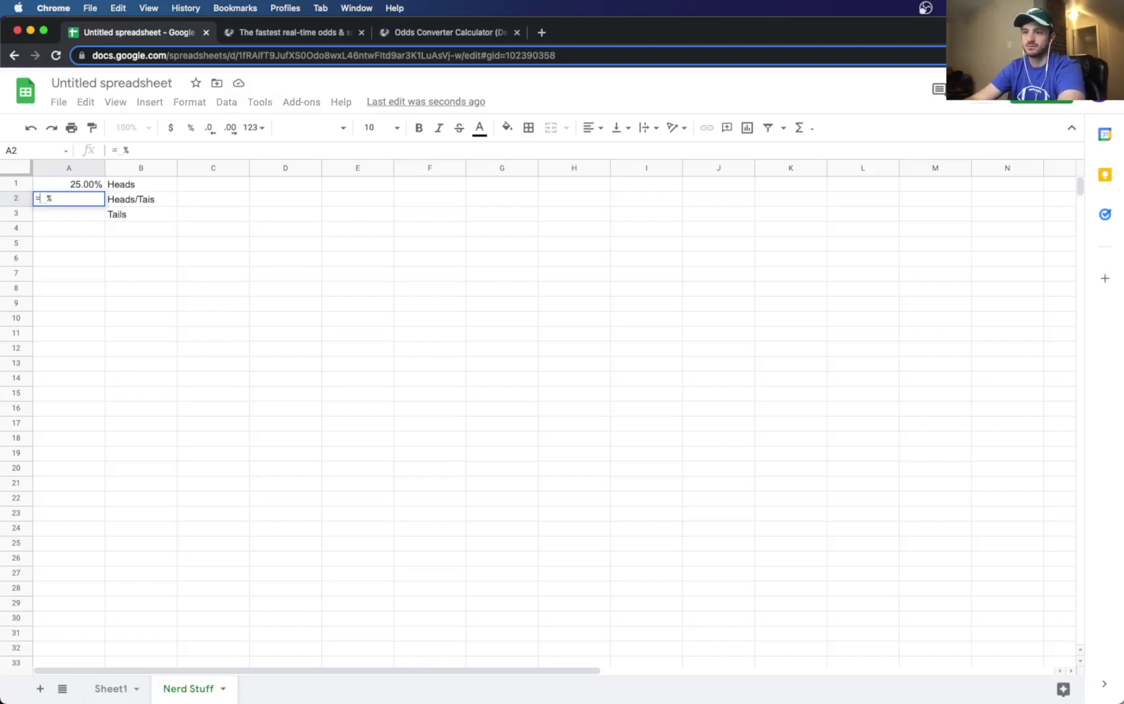
pyautogui.write('2')
pyautogui.press('Delete')
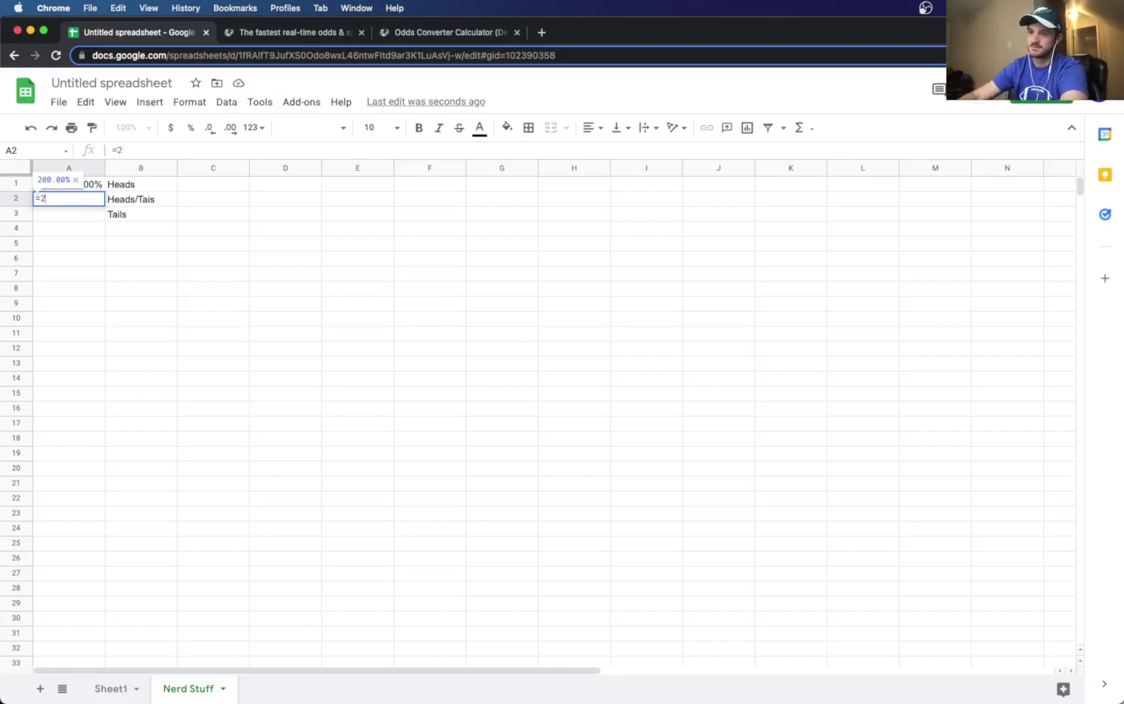
pyautogui.write('*')
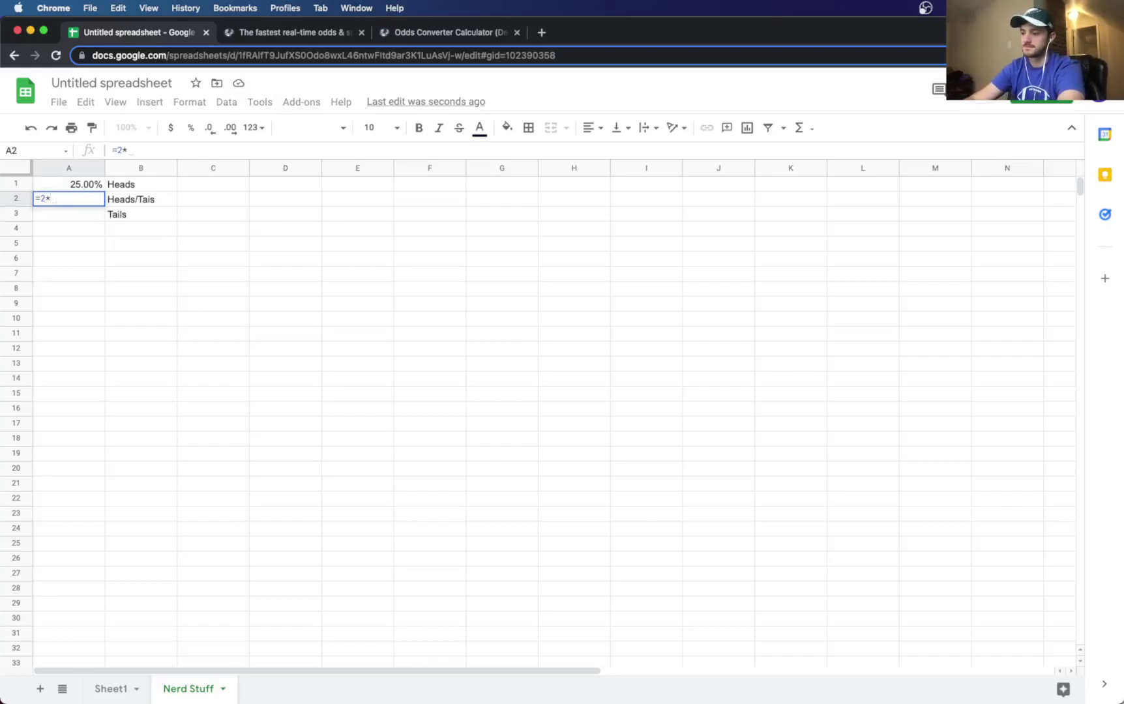
pyautogui.write('*')
pyautogui.press('BackSpace')
pyautogui.write('(')
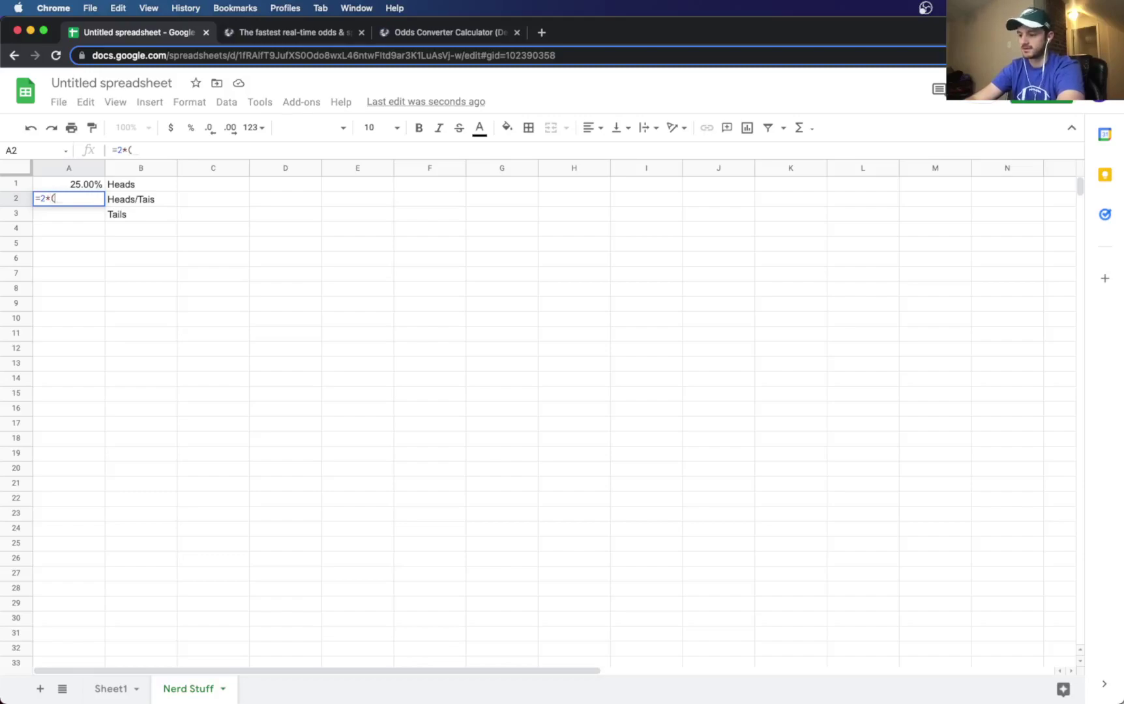
pyautogui.write('.5*.5)')
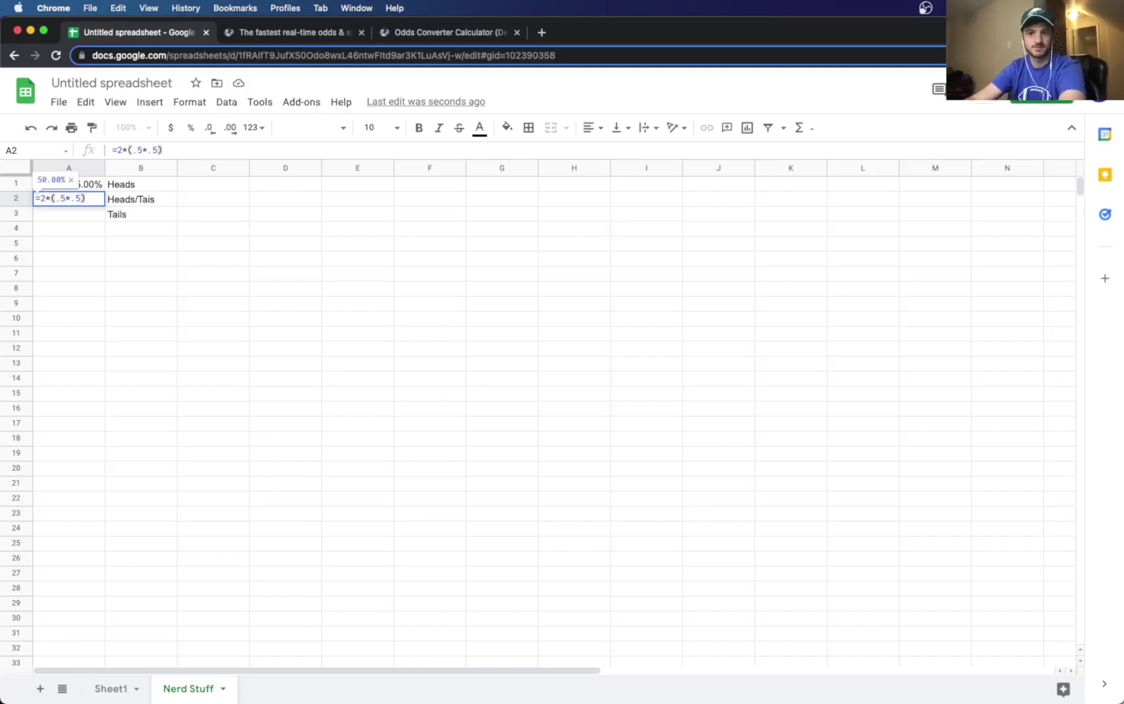
pyautogui.press('Tab')
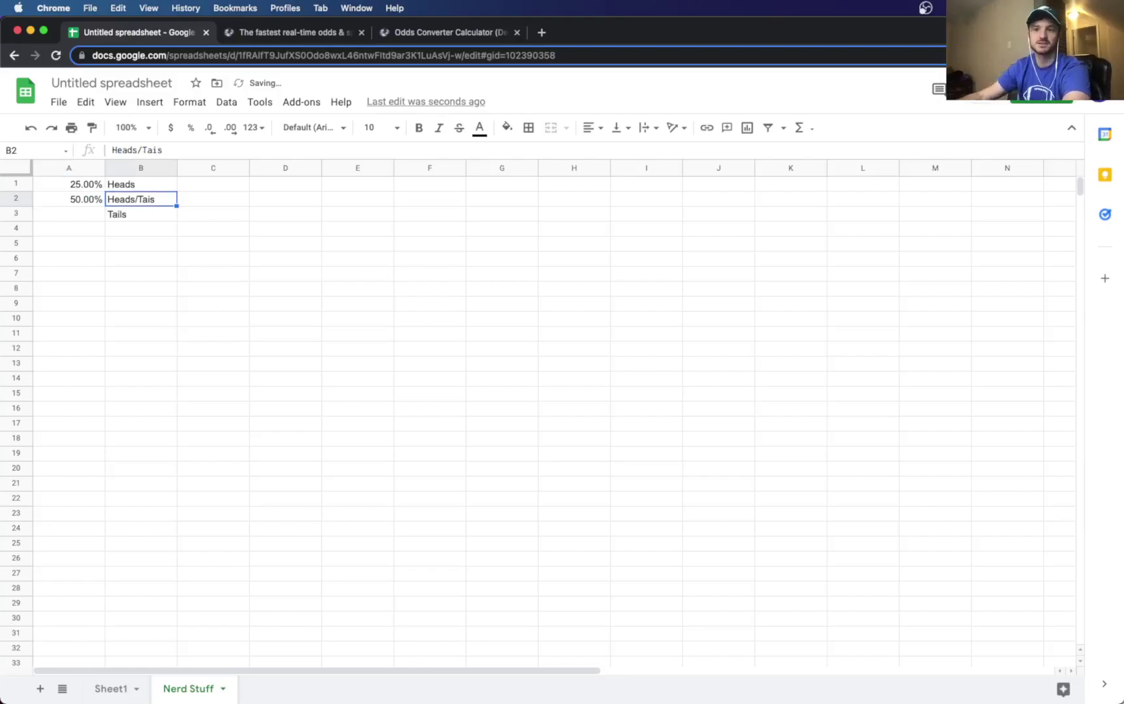
# Step: Copy A1's 25% formula into A3 for the Tails probability
pyautogui.click(84, 217)
pyautogui.click(83, 186)
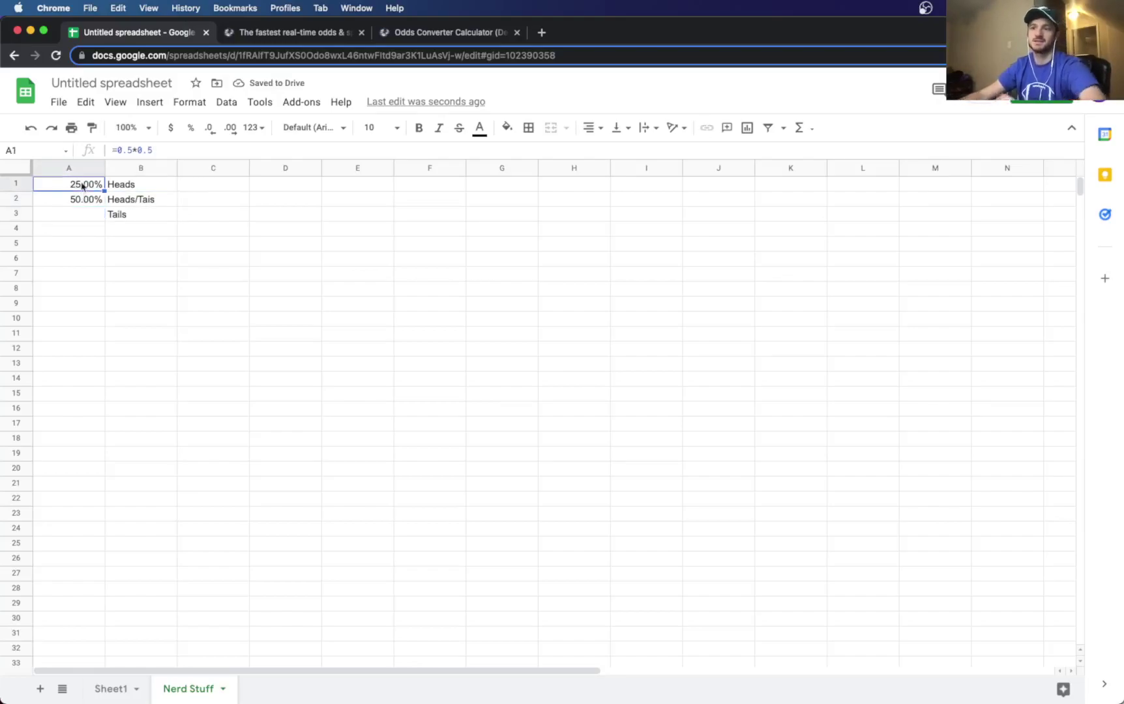
pyautogui.click(86, 229)
pyautogui.click(85, 219)
pyautogui.press('super+v')
# Step: Correct the B2 label from 'Heads/Tais' to 'Heads/Tails'
pyautogui.click(219, 246)
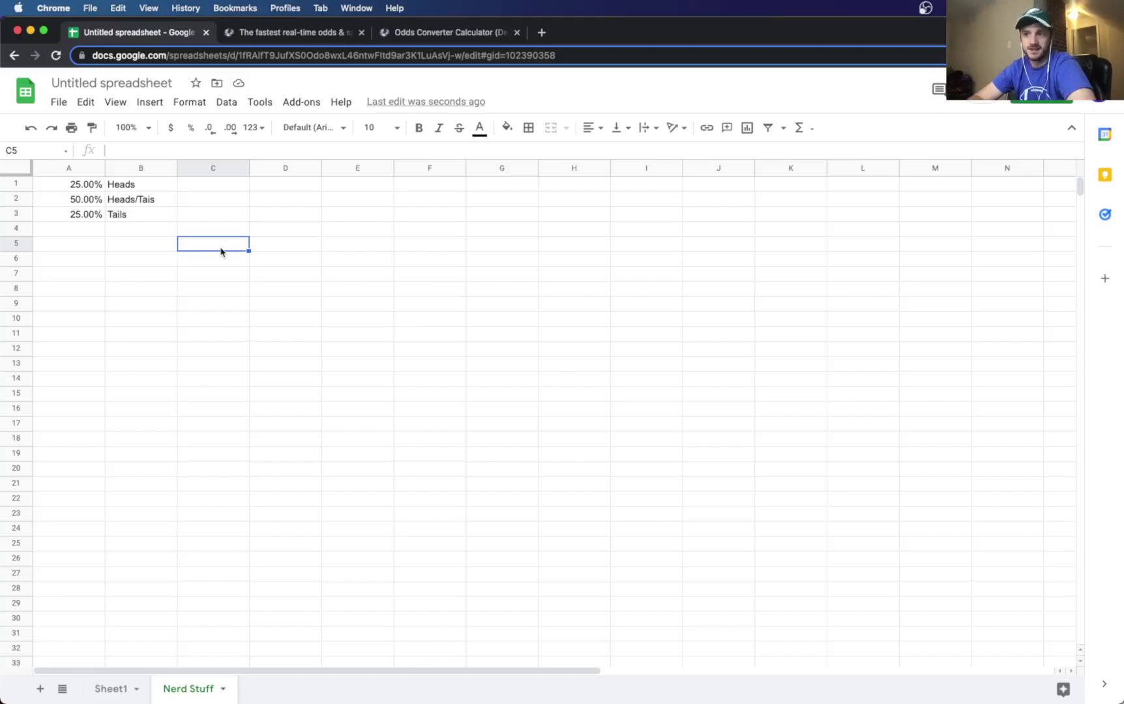
pyautogui.click(149, 208)
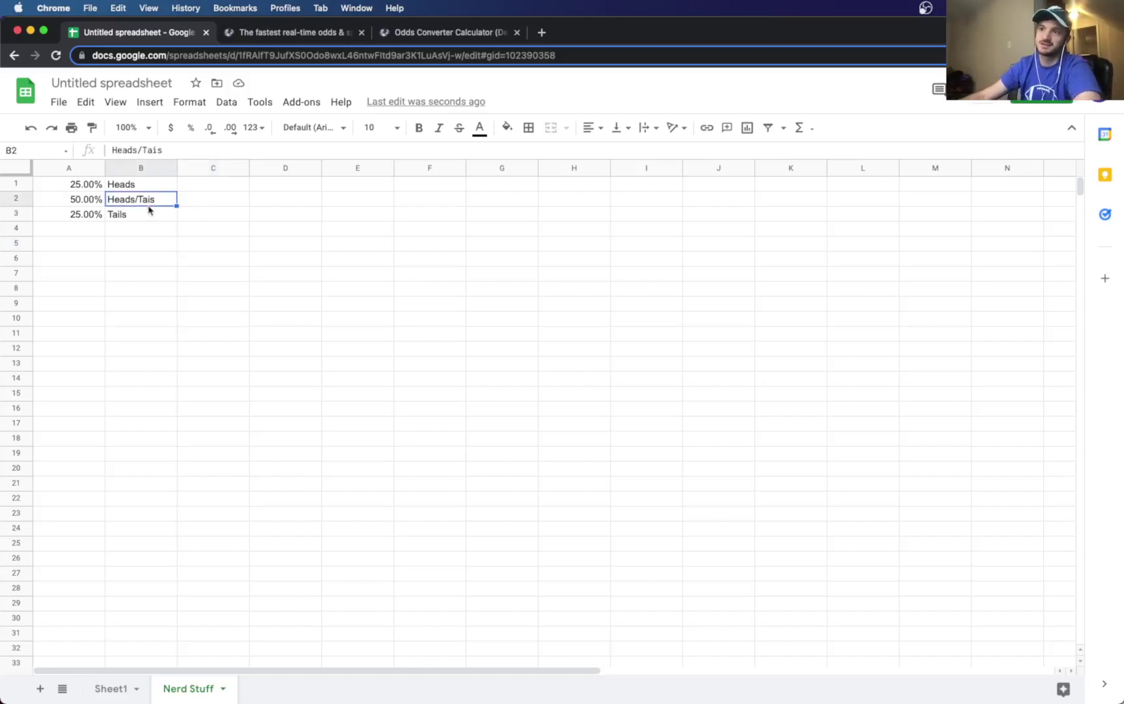
pyautogui.click(160, 151)
pyautogui.write('l')
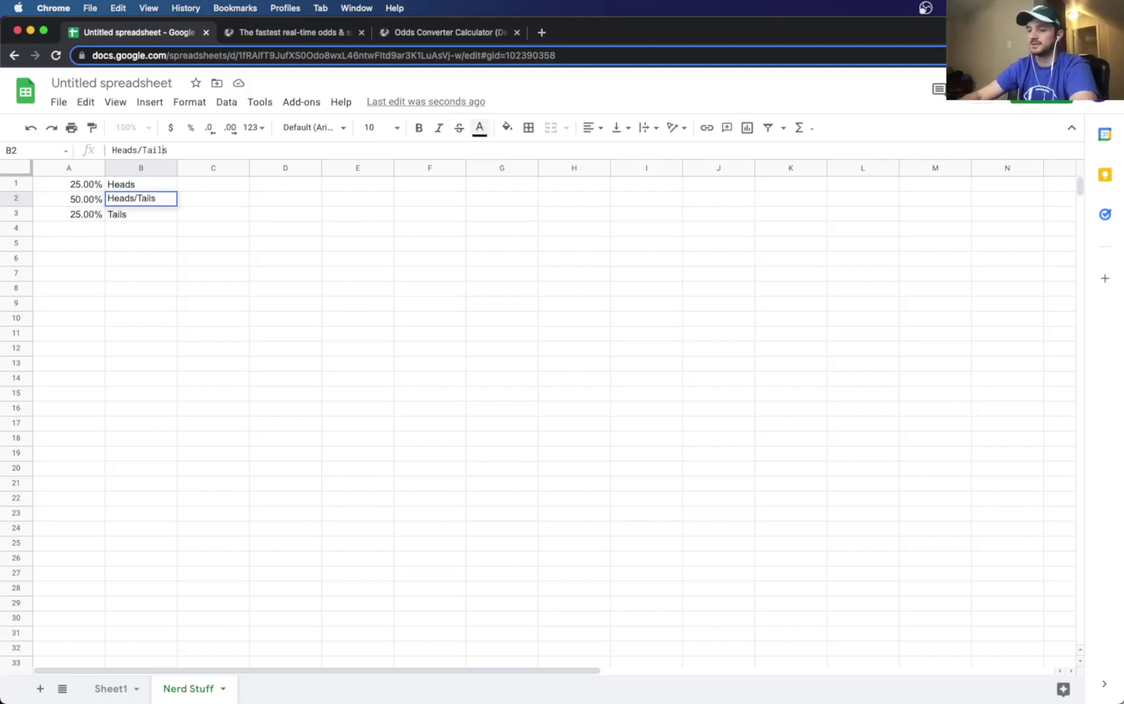
pyautogui.press('Tab')
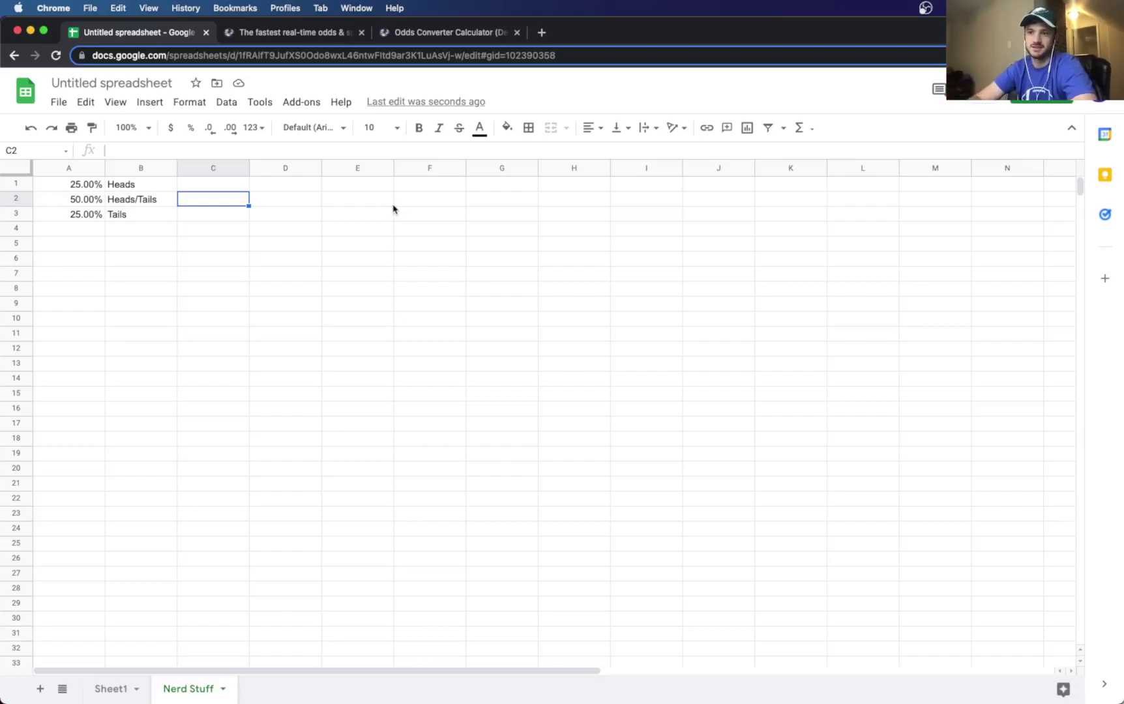
pyautogui.click(368, 186)
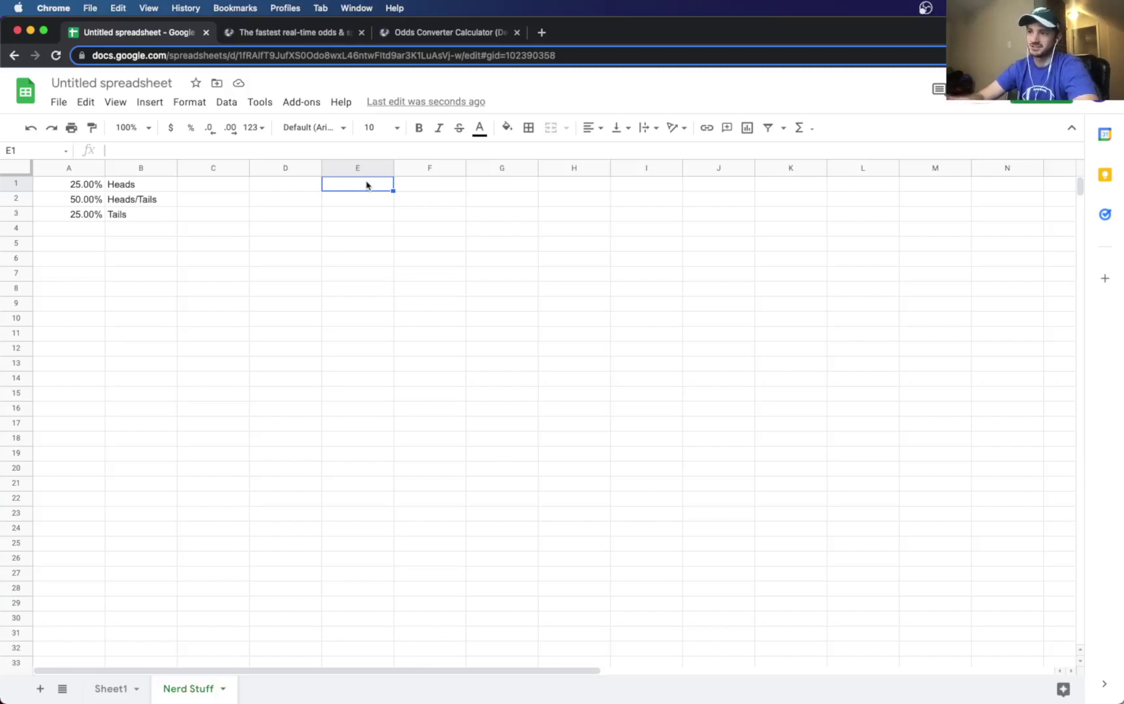
# Step: Glance at OddsJam's odds converter, then return to the Nerd Stuff sheet
pyautogui.click(464, 32)
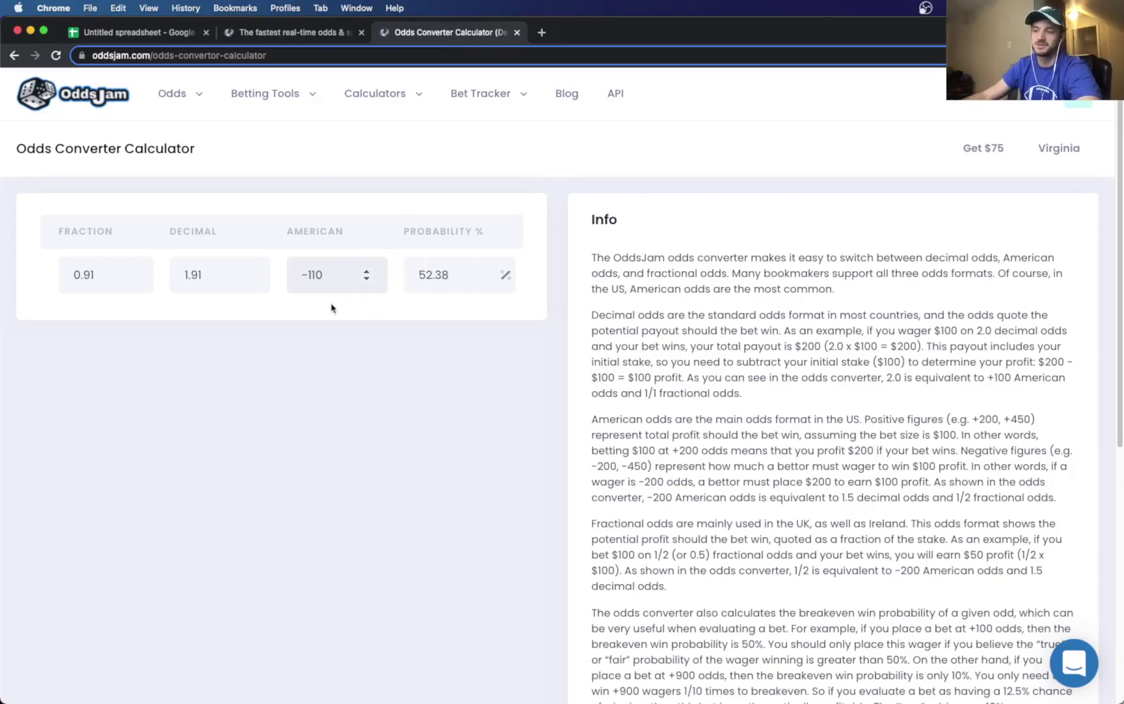
pyautogui.click(159, 34)
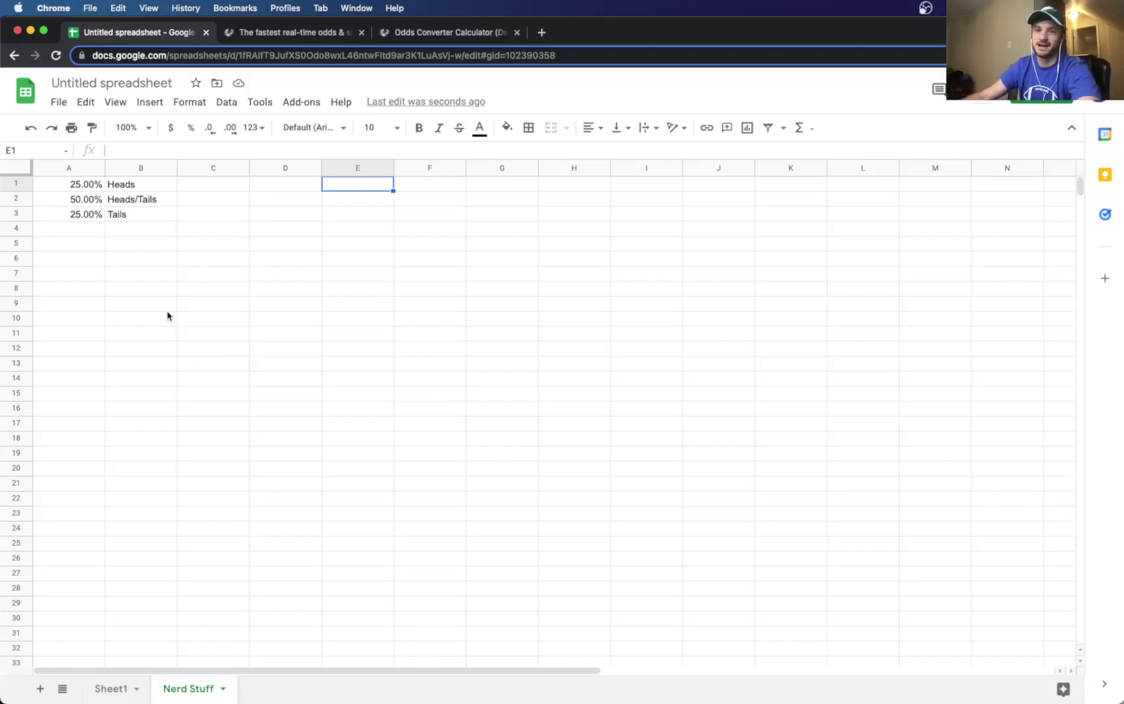
# Step: Change A1 to =0.52*0.52, giving 27.04% for Heads
pyautogui.click(98, 187)
pyautogui.click(128, 151)
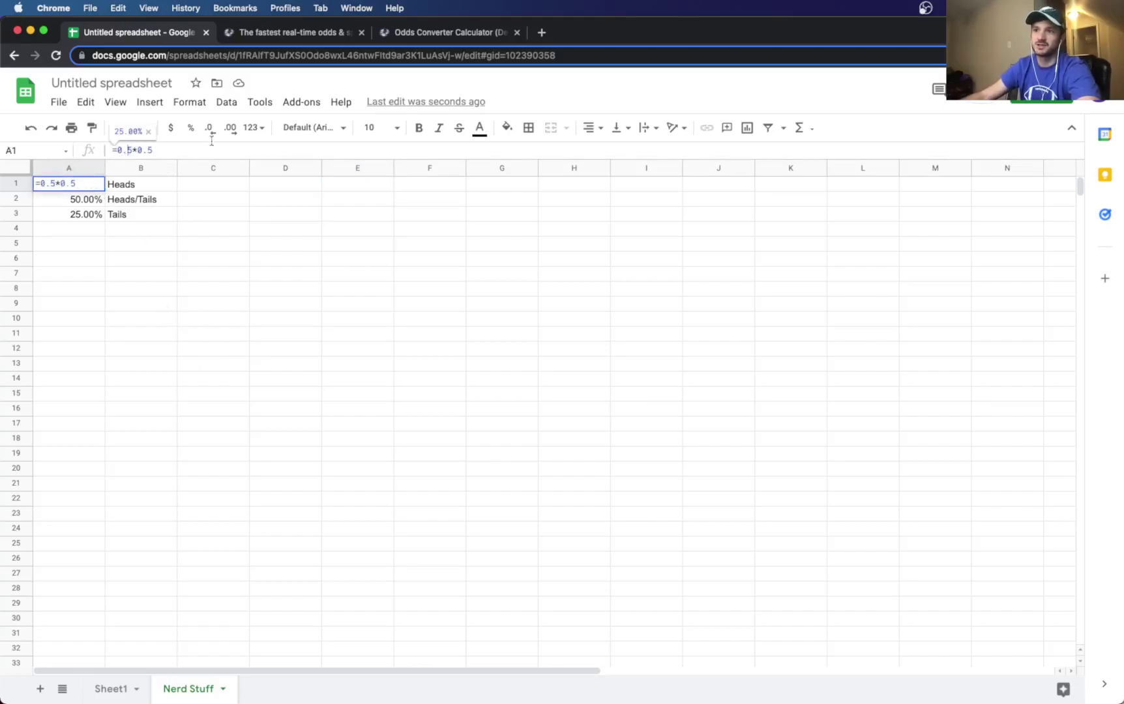
pyautogui.write('2')
pyautogui.click(151, 150)
pyautogui.write('2')
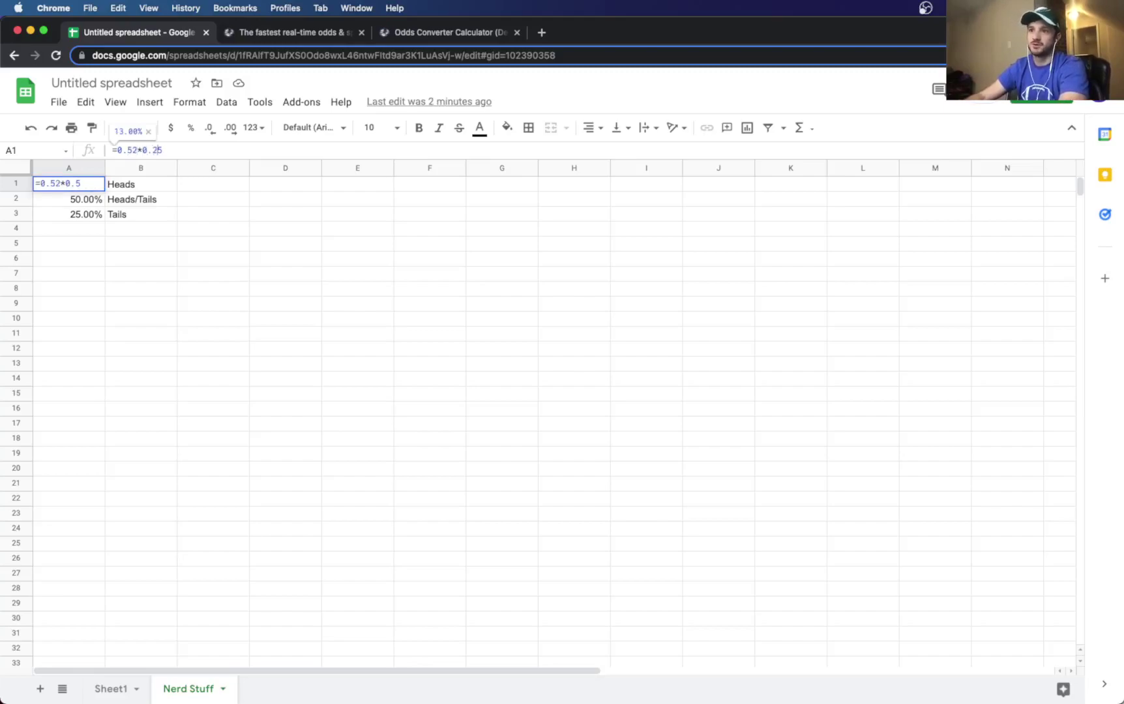
pyautogui.press('BackSpace')
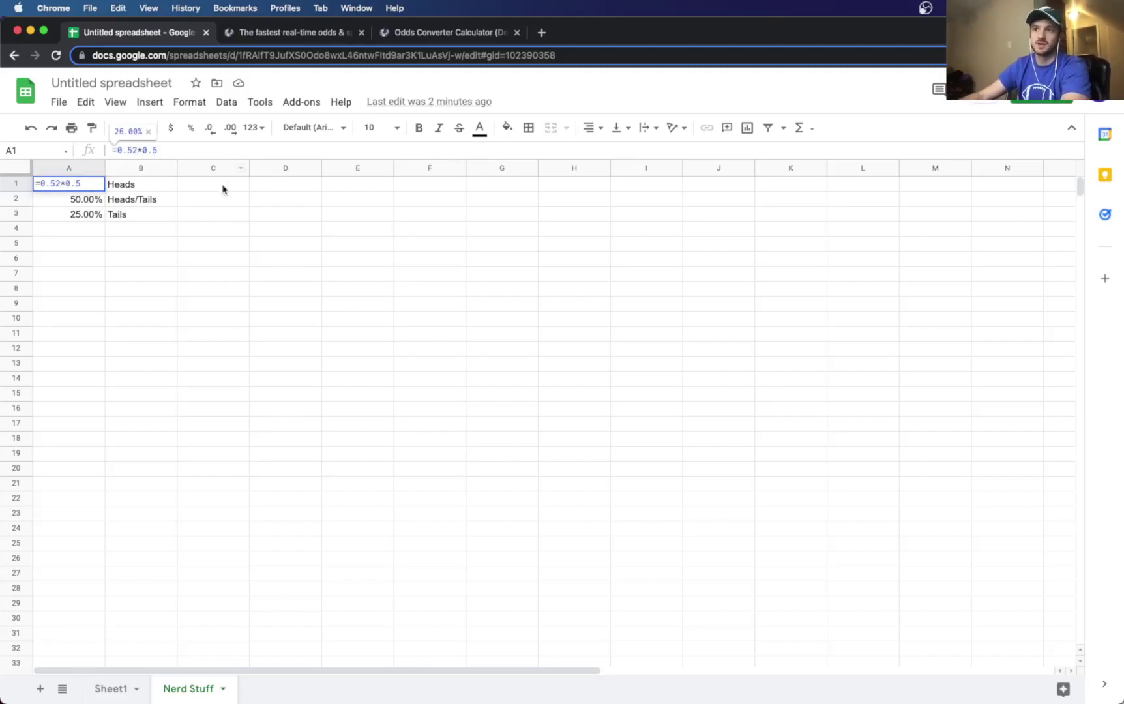
pyautogui.write('2')
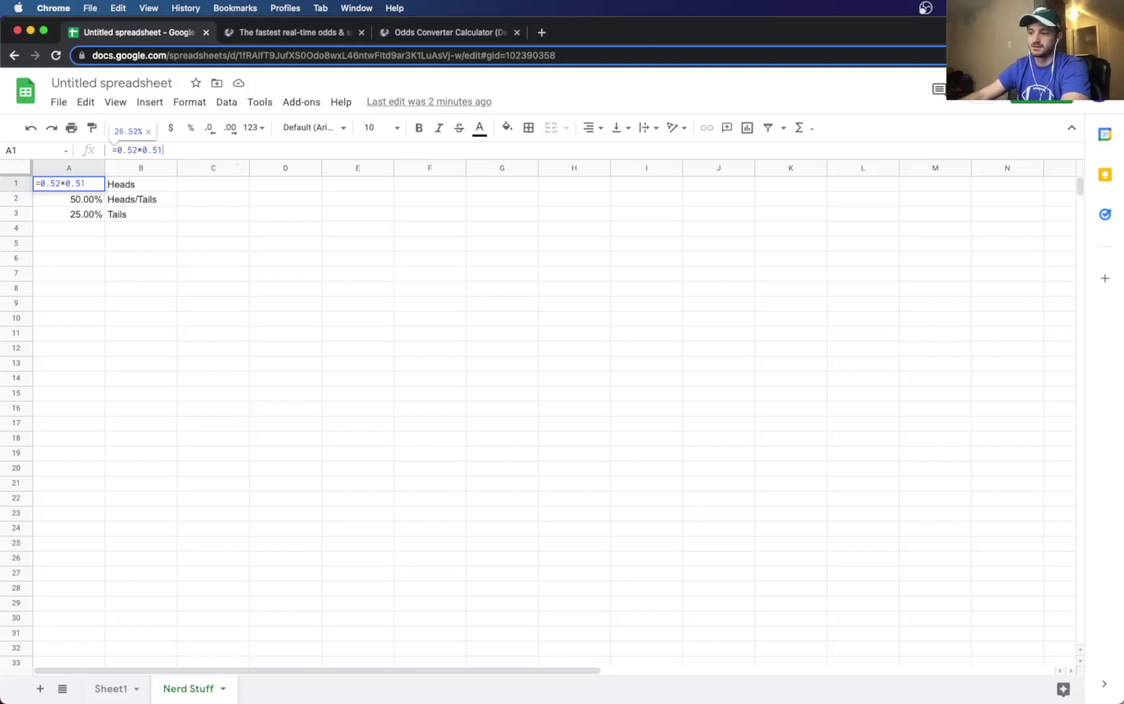
pyautogui.press('Tab')
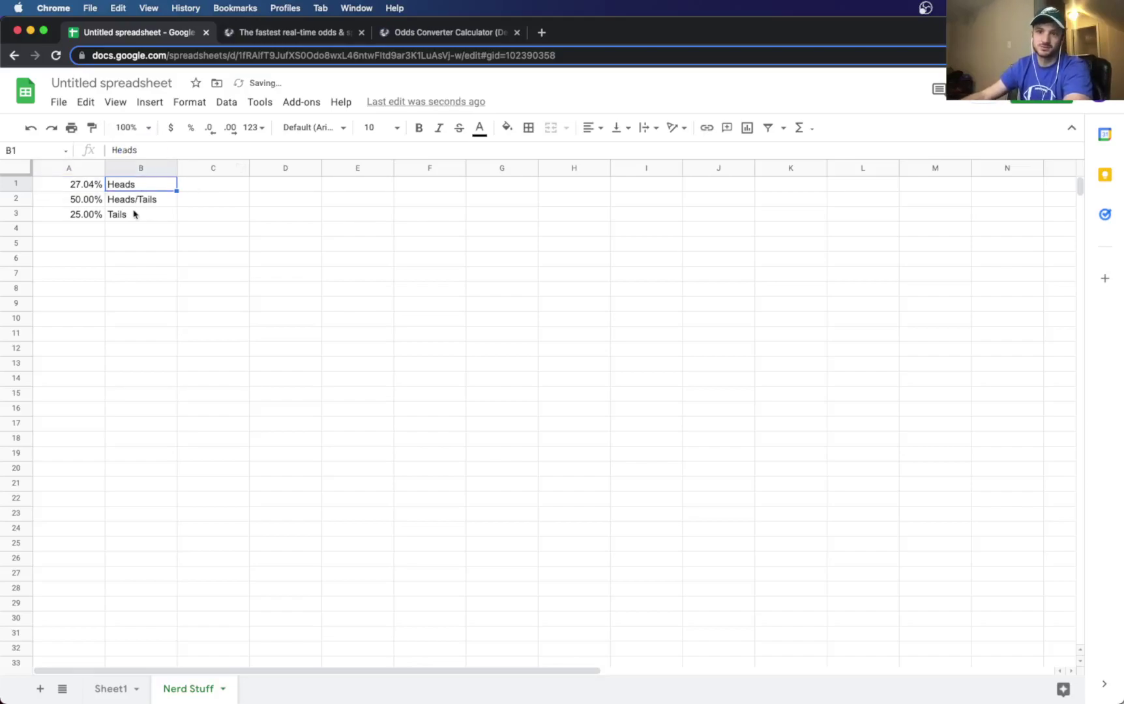
# Step: Change A2 to =2*(0.52*0.48), giving 49.92% for Heads/Tails
pyautogui.click(67, 203)
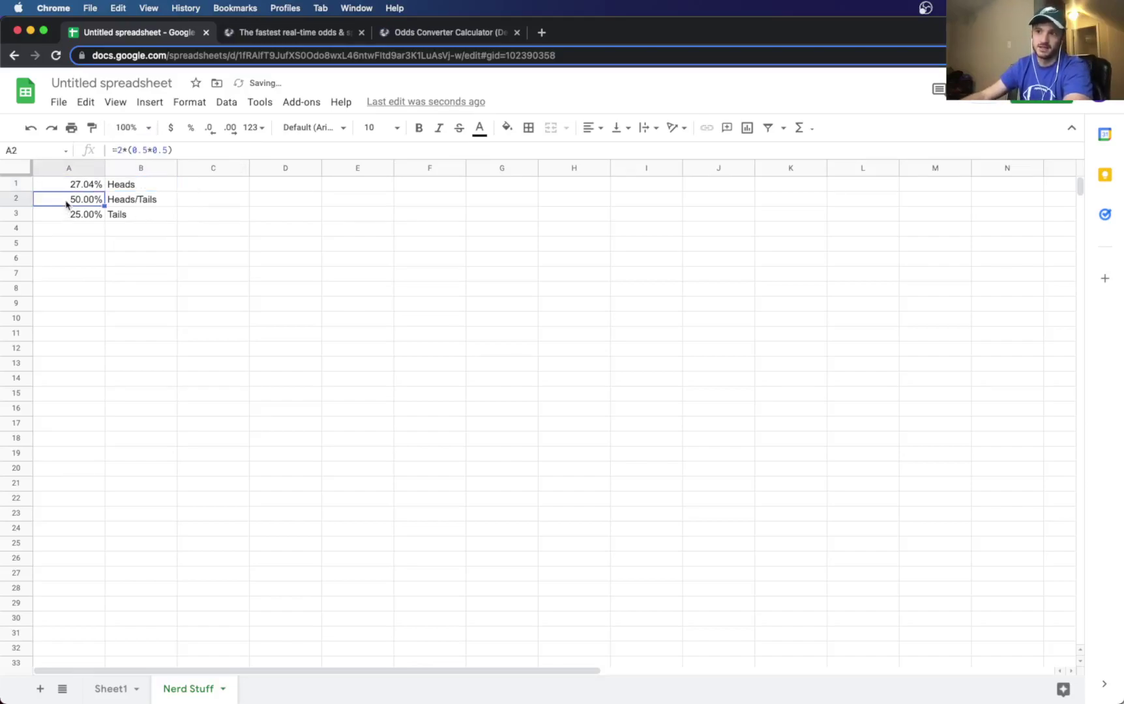
pyautogui.click(143, 150)
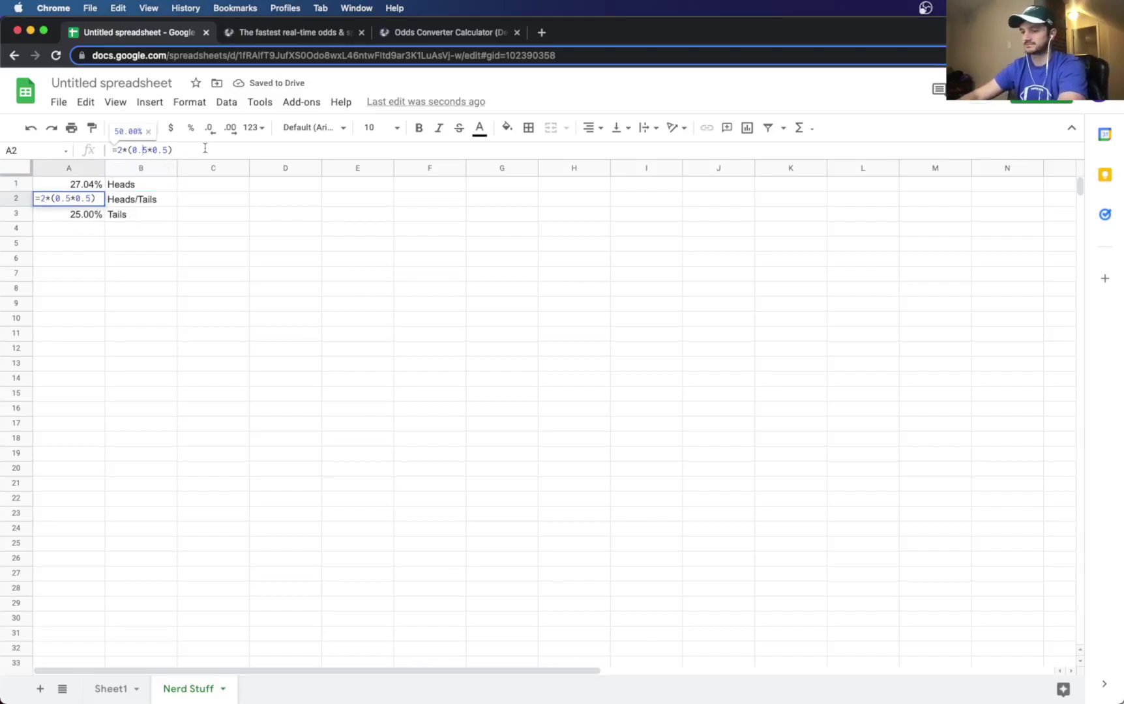
pyautogui.write('2')
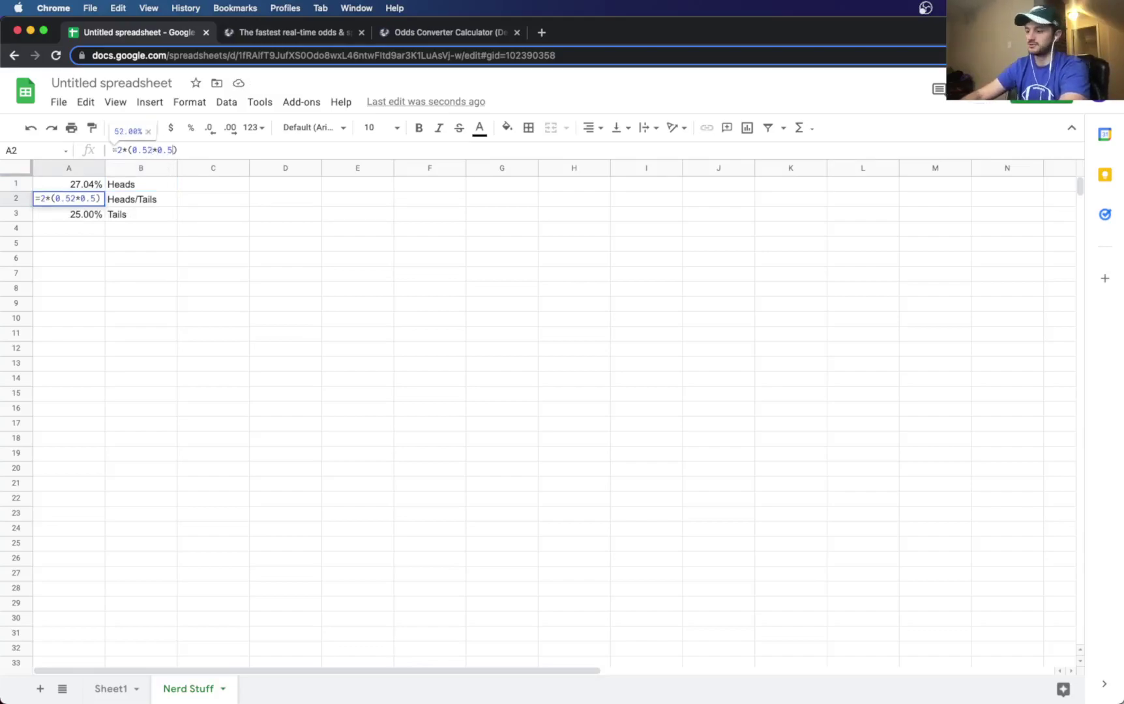
pyautogui.click(172, 150)
pyautogui.press('BackSpace')
pyautogui.write('48')
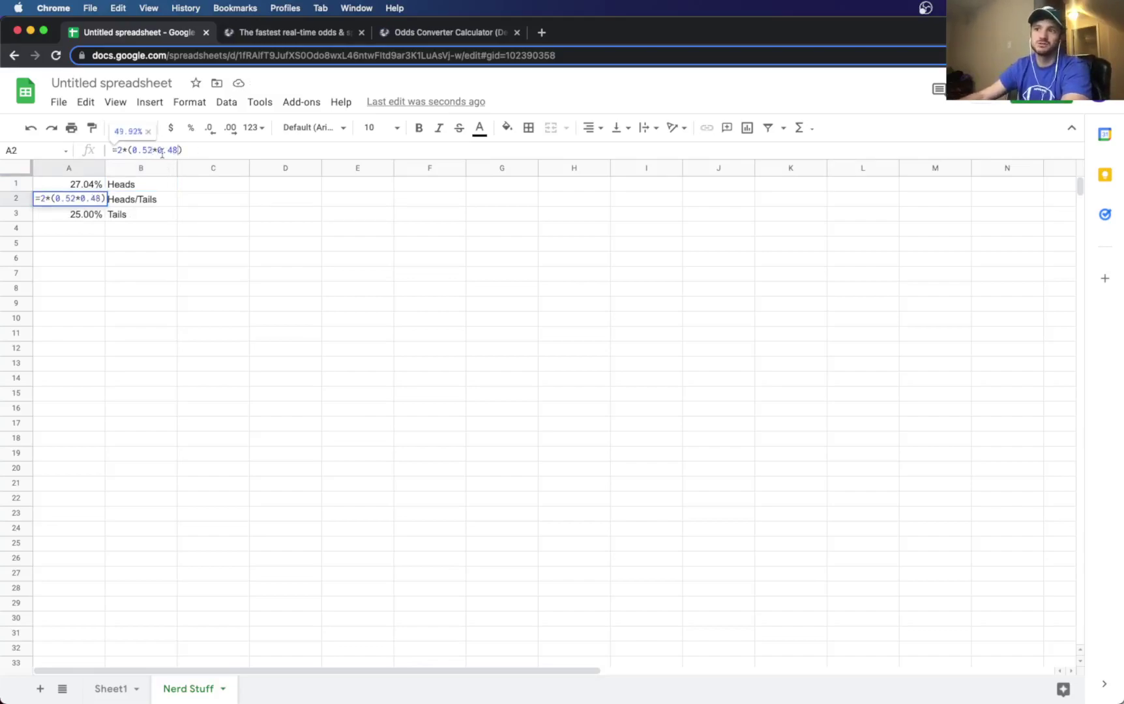
pyautogui.press('Tab')
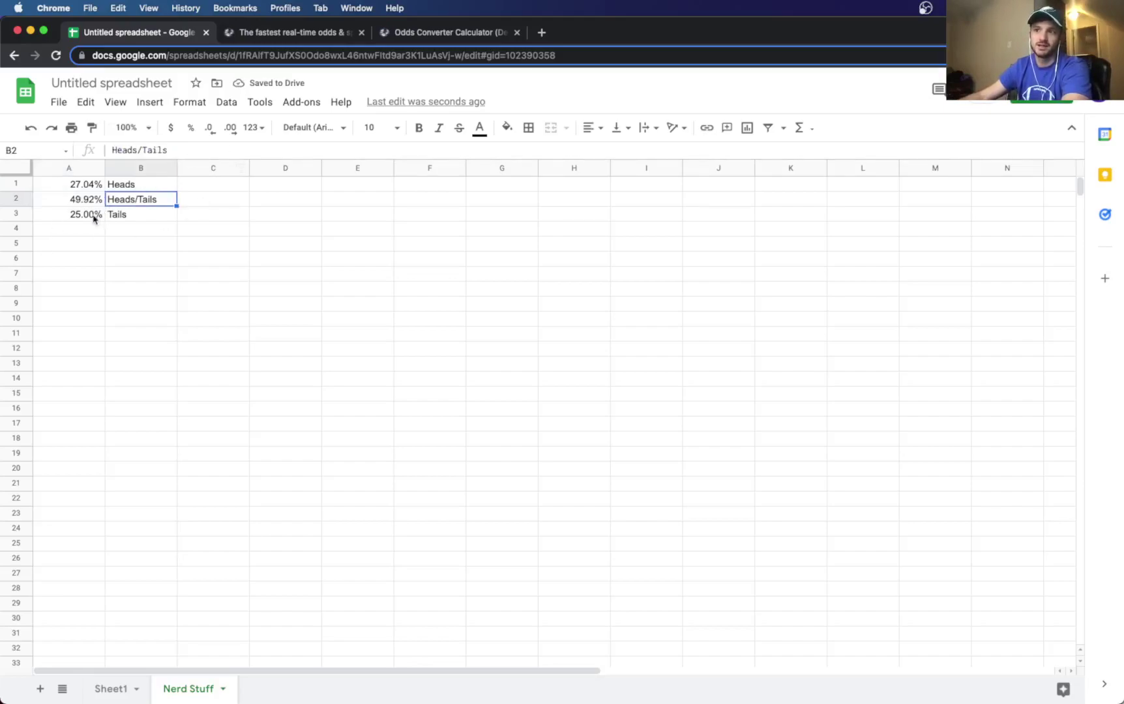
# Step: Change A3 to =0.48*0.48, giving 23.04% for Tails
pyautogui.click(96, 219)
pyautogui.click(133, 150)
pyautogui.press('BackSpace')
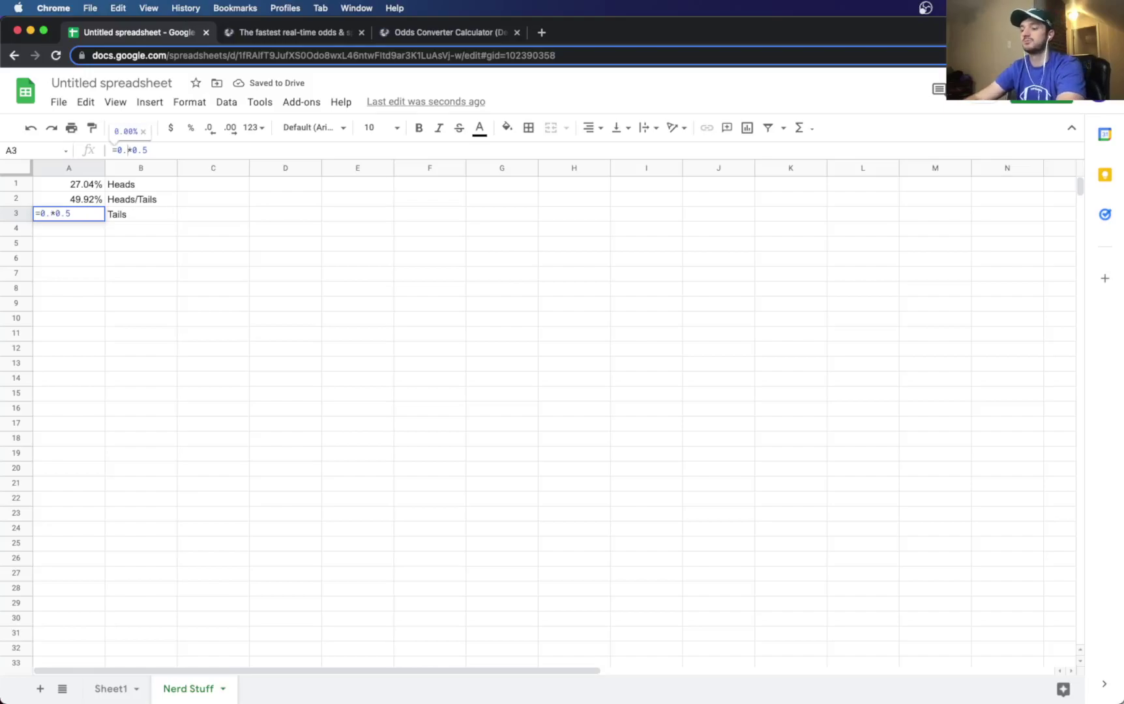
pyautogui.write('.48')
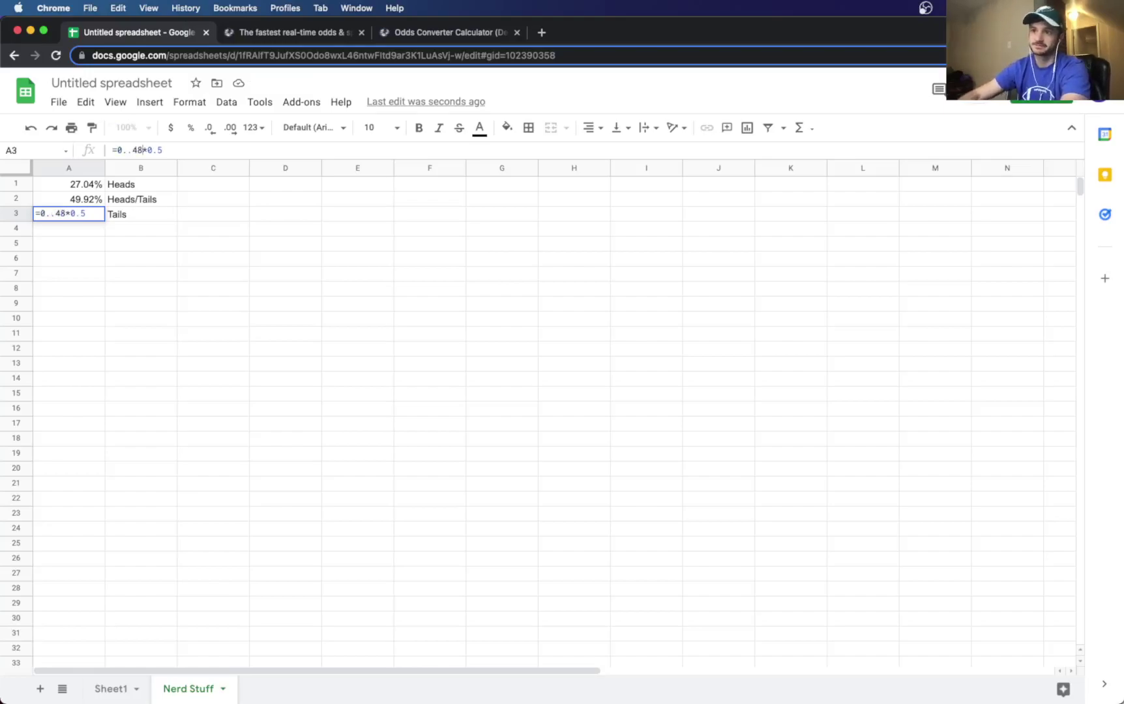
pyautogui.press('BackSpace')
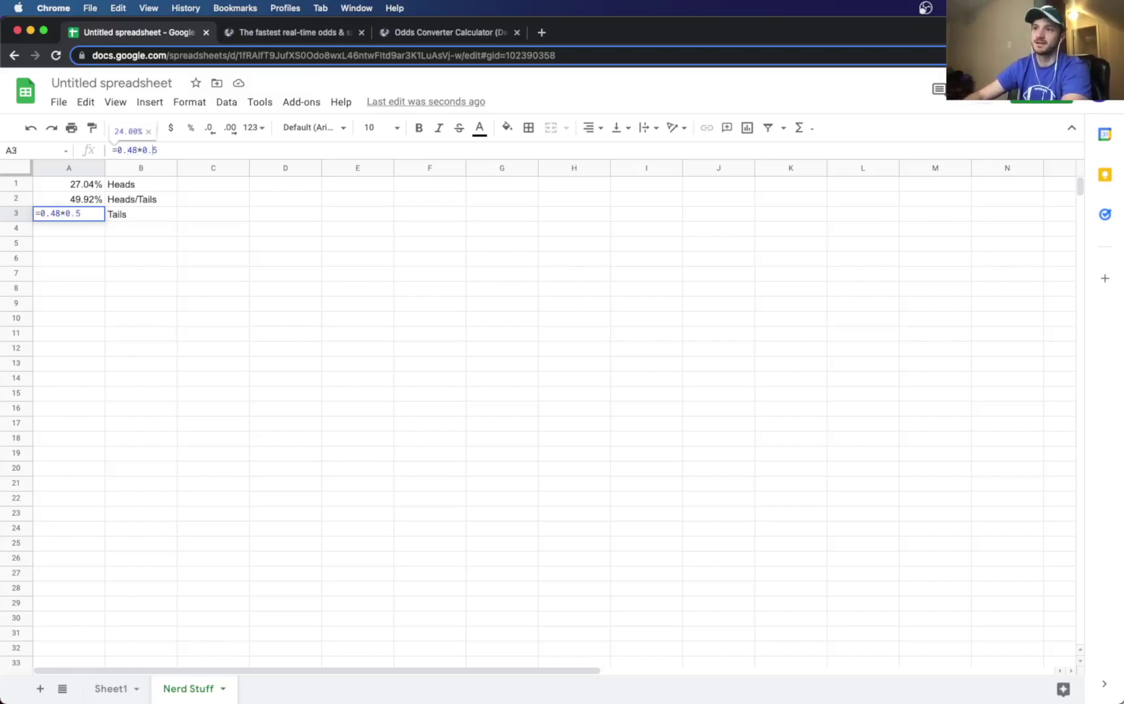
pyautogui.press('Delete')
pyautogui.write('48')
pyautogui.press('Tab')
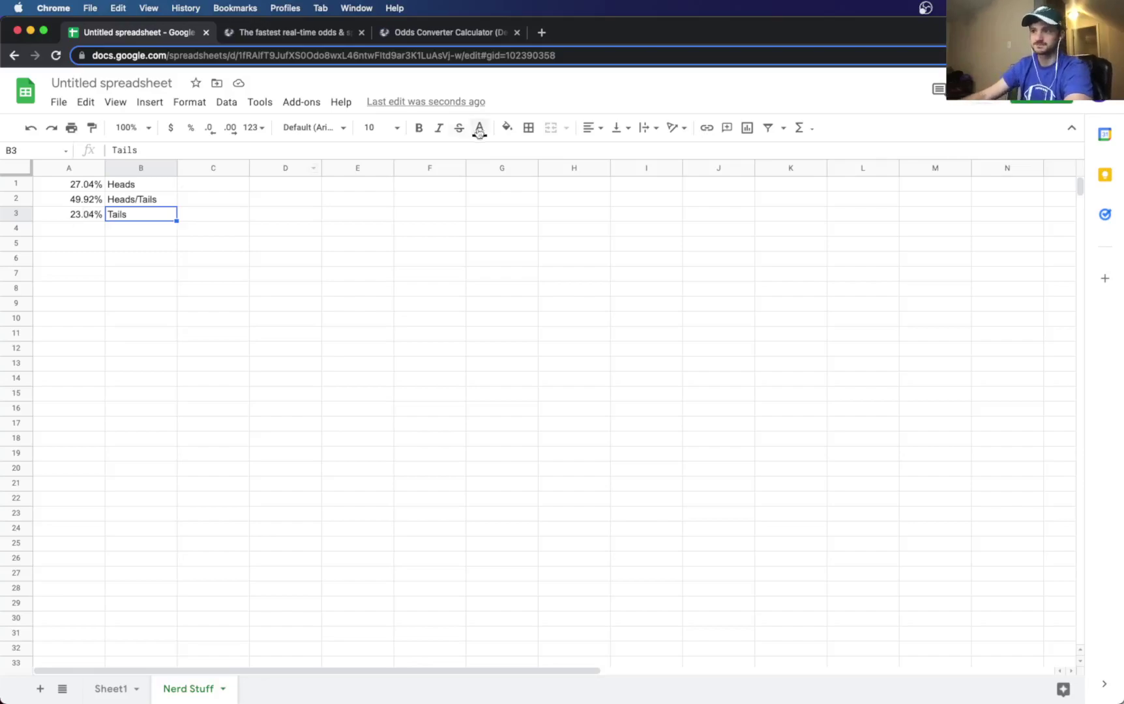
# Step: Enter odds -110 in E1 and 100 in E2, then switch to the OddsJam tab
pyautogui.click(339, 188)
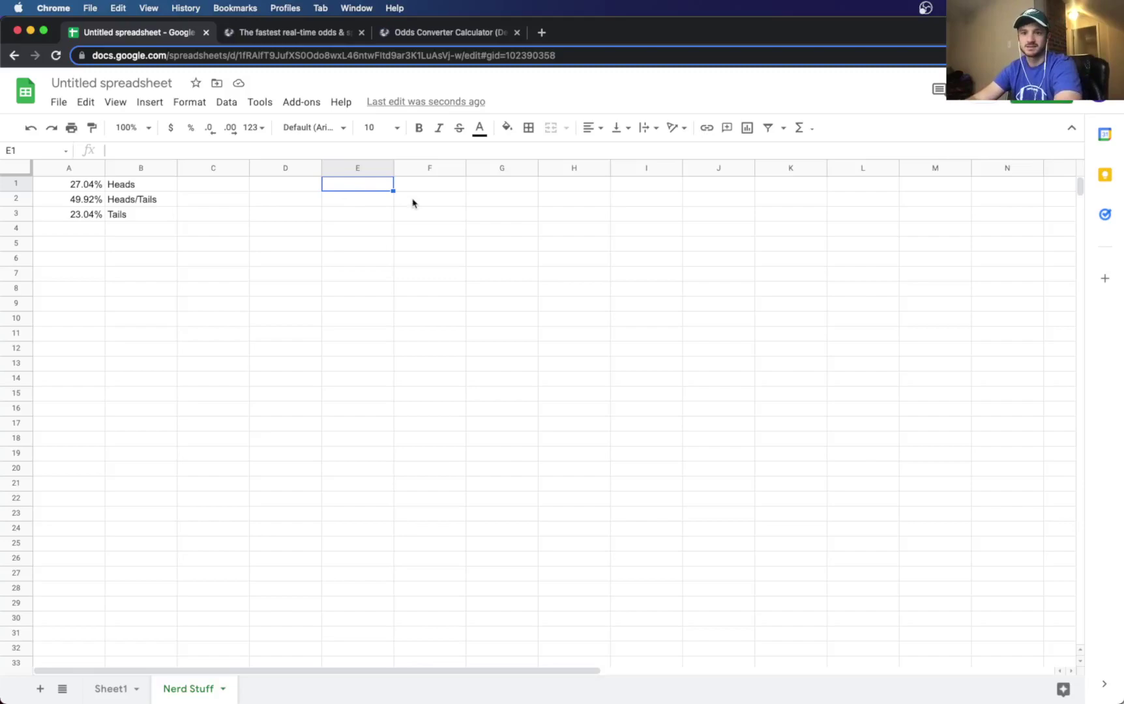
pyautogui.write('-110')
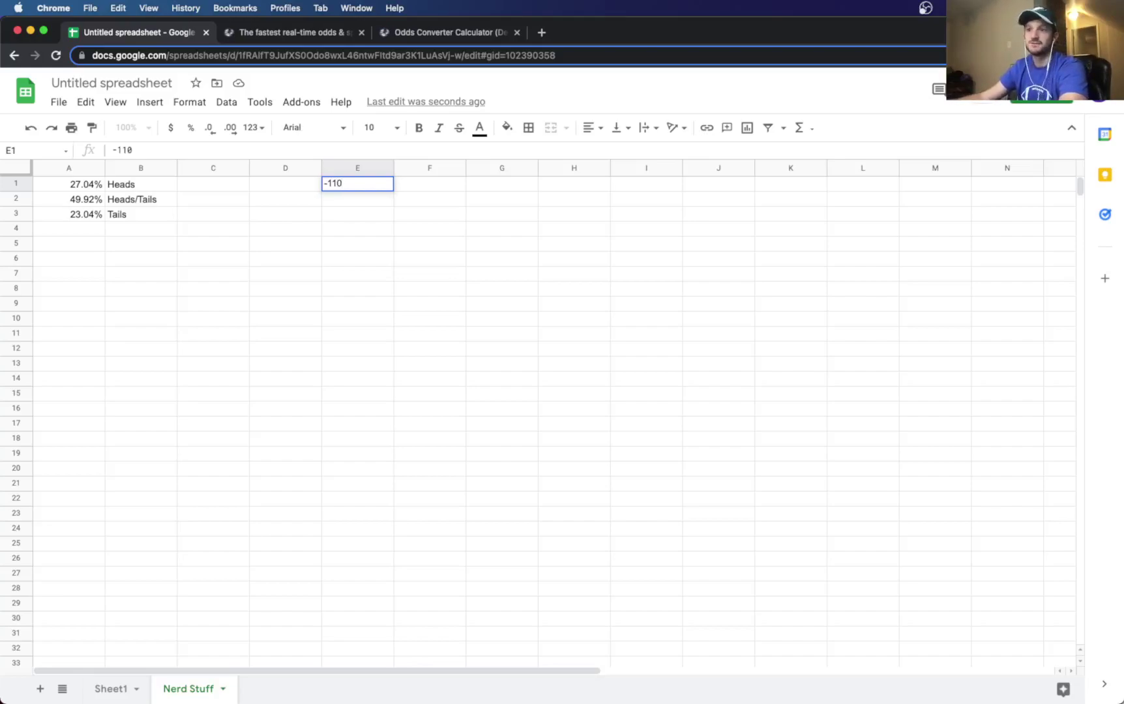
pyautogui.click(354, 203)
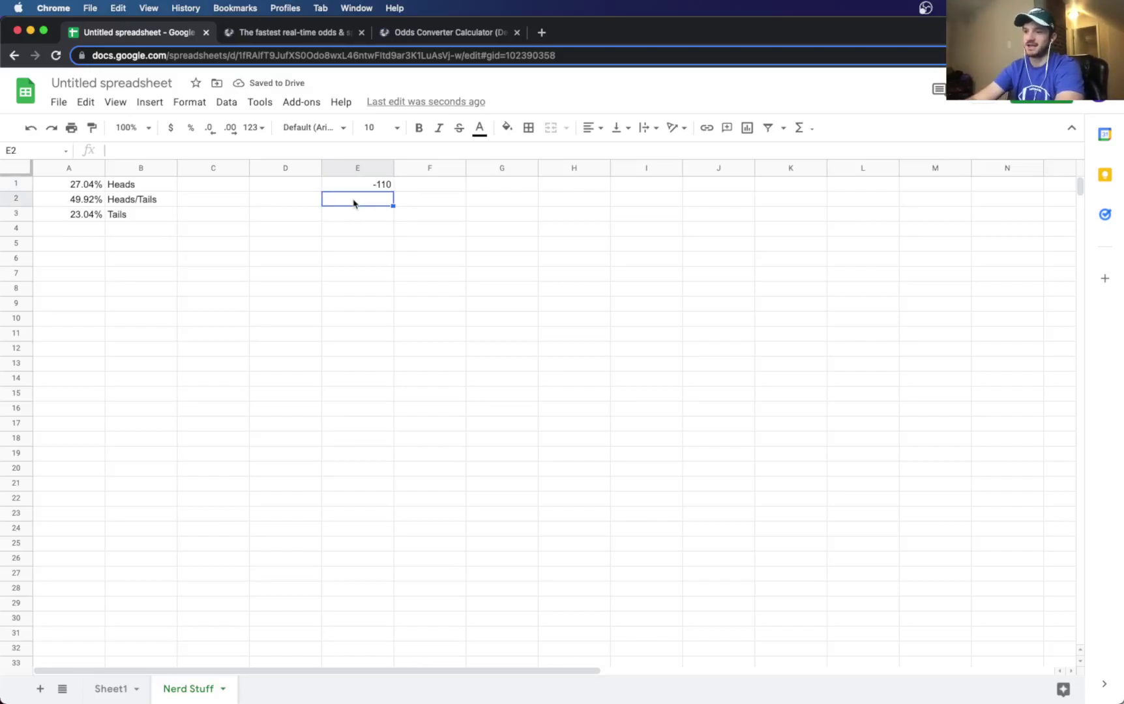
pyautogui.write('100')
pyautogui.press('Tab')
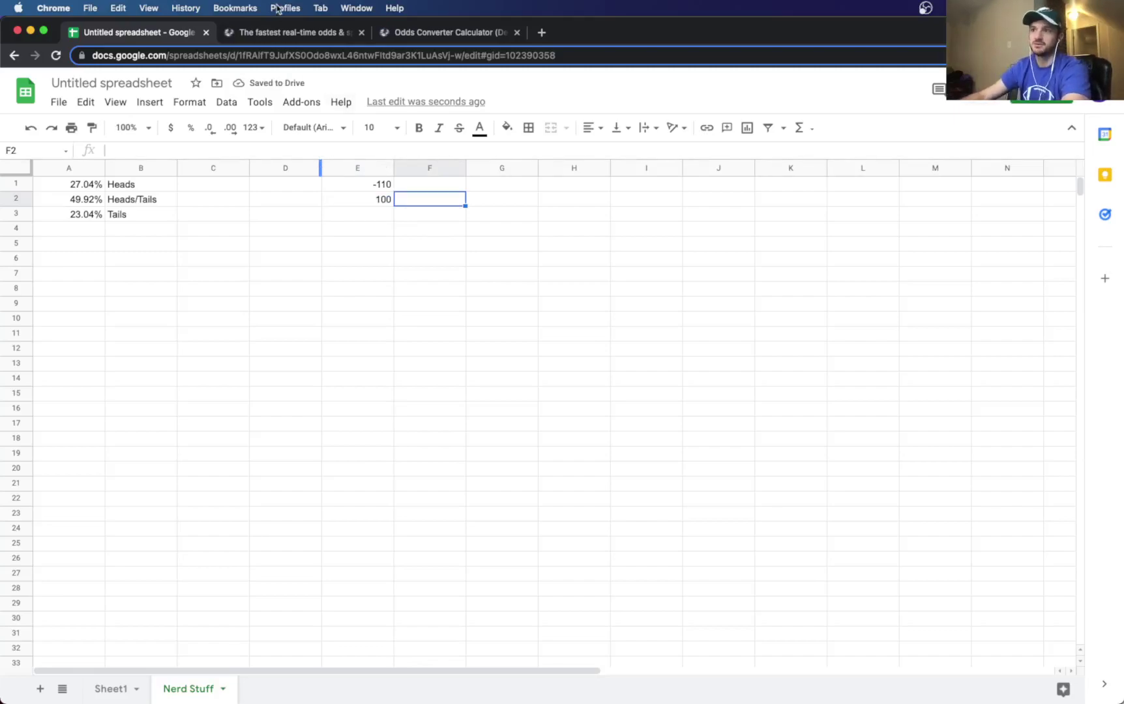
pyautogui.click(287, 31)
# Step: Open OddsJam's Positive EV bets page and read its explanation of positive EV
pyautogui.moveTo(277, 98)
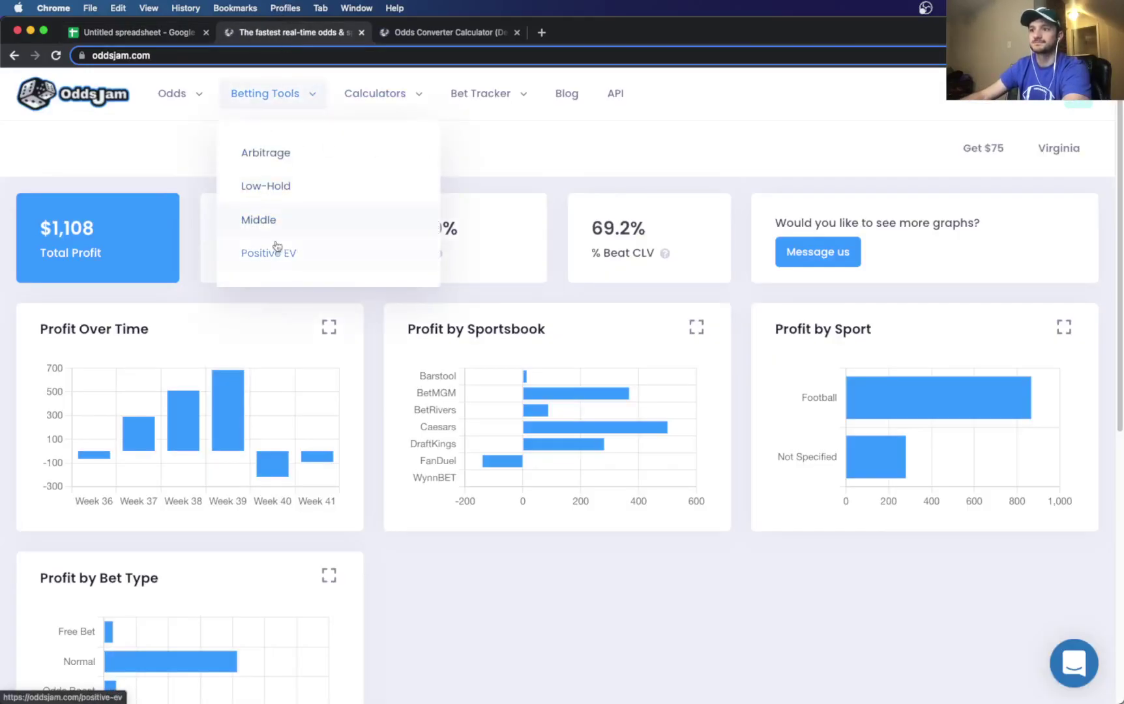
pyautogui.click(274, 250)
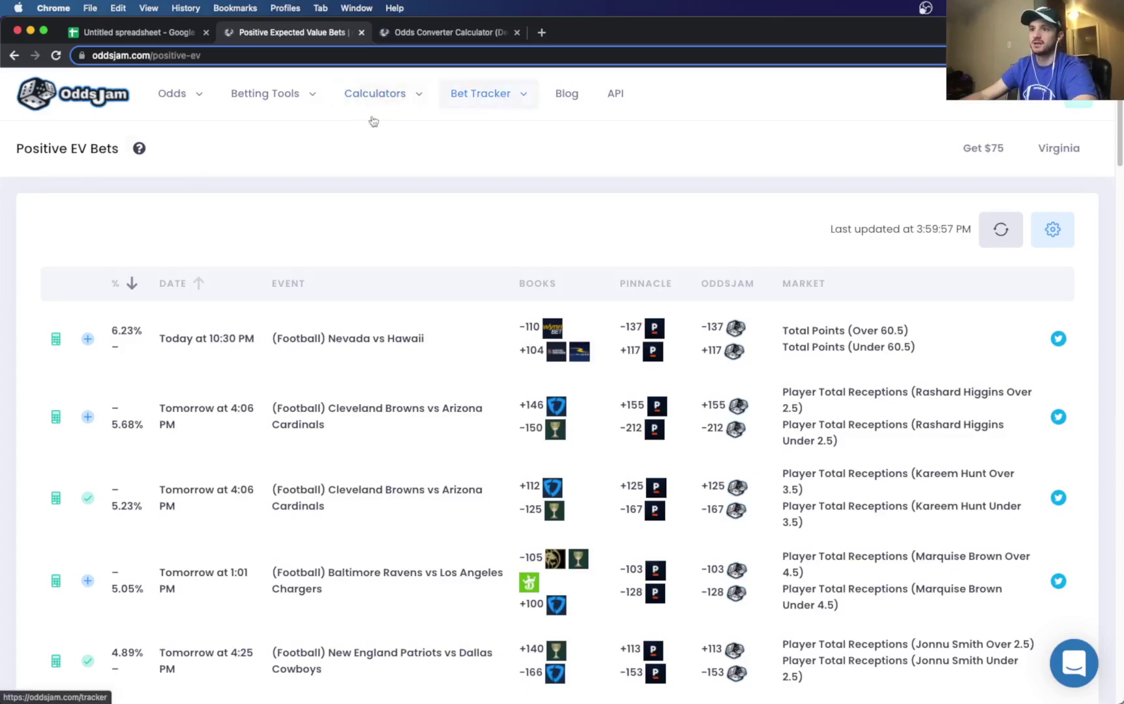
pyautogui.click(147, 149)
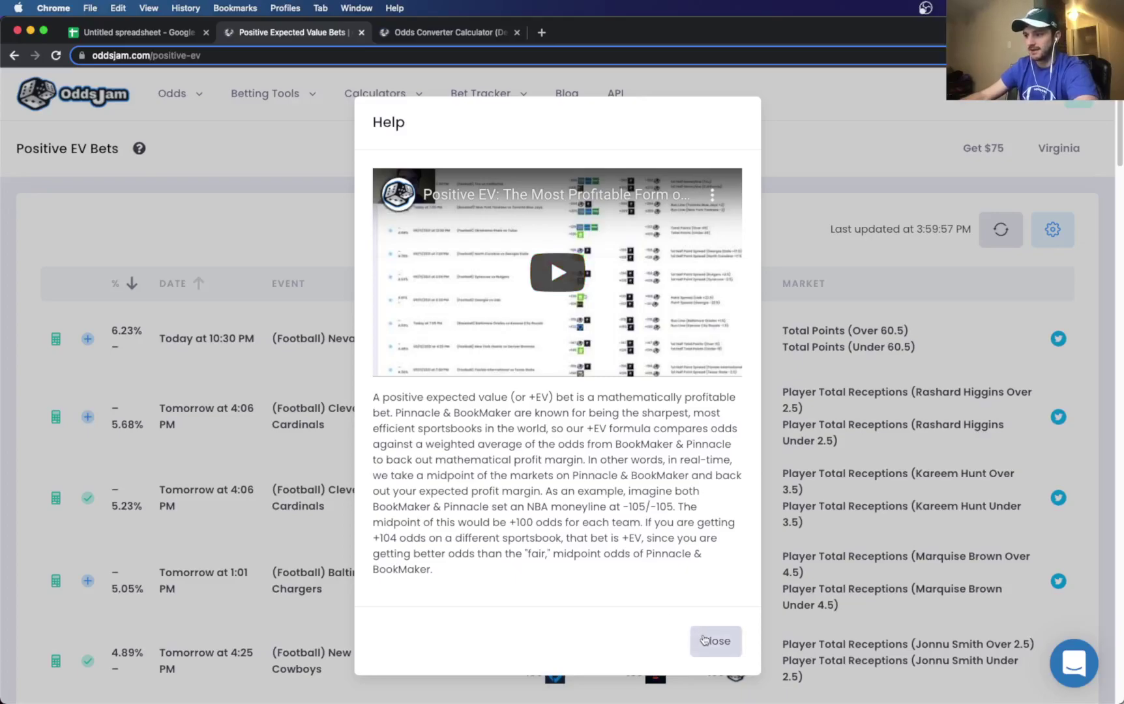
pyautogui.click(704, 640)
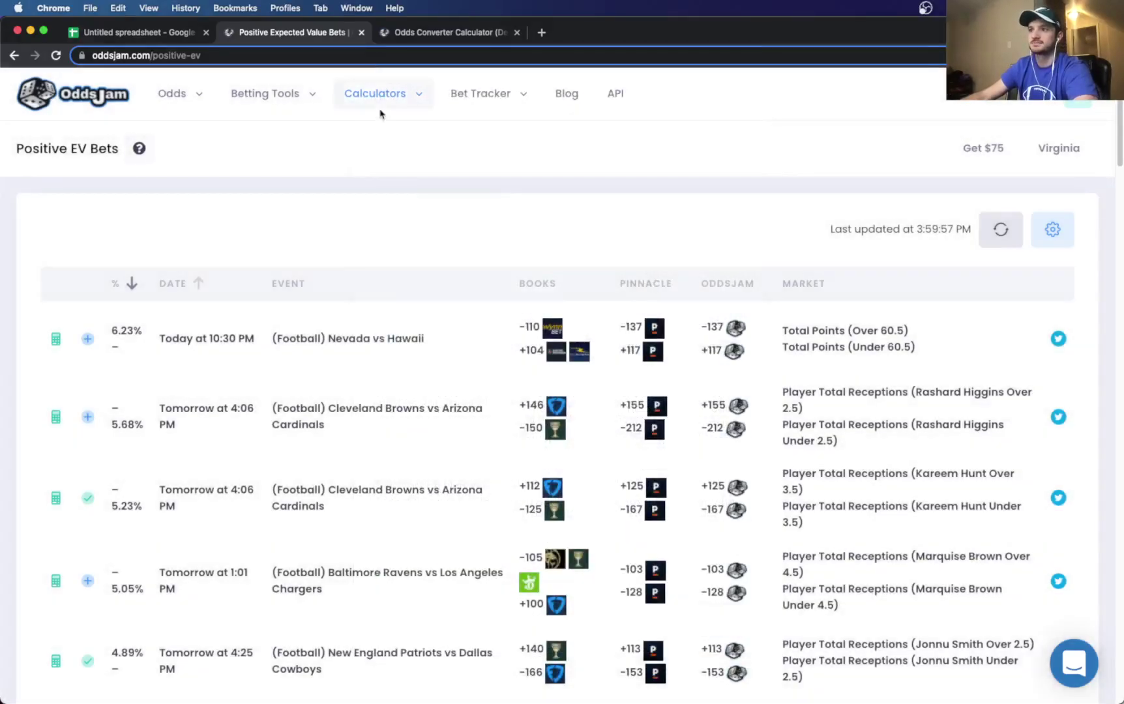
# Step: Look up the formula in the Expected Value Calculator and check the Odds Converter, then return to Sheets
pyautogui.click(375, 107)
pyautogui.click(418, 196)
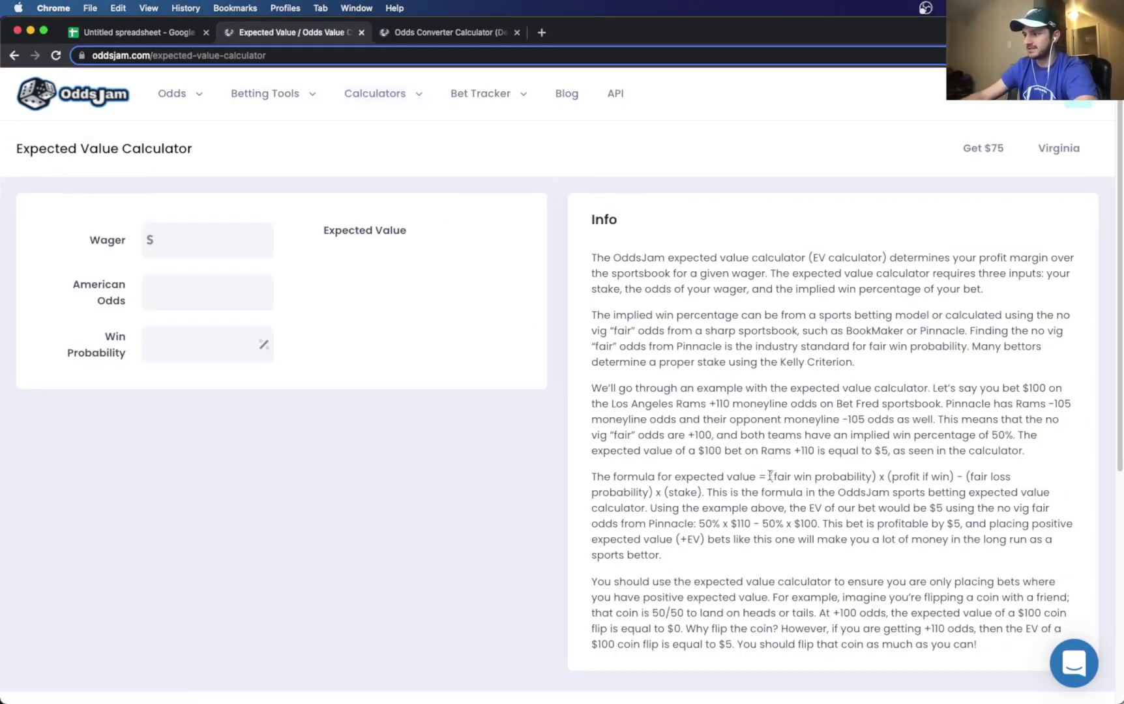
pyautogui.moveTo(770, 477); pyautogui.dragTo(713, 486)
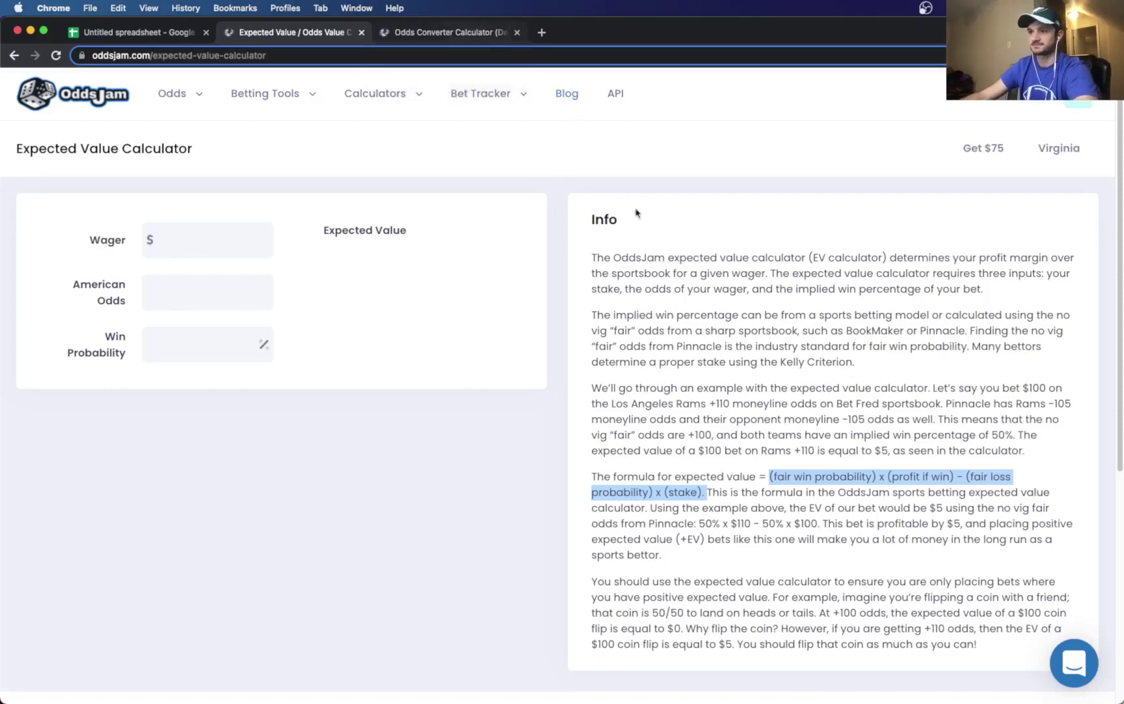
pyautogui.click(470, 31)
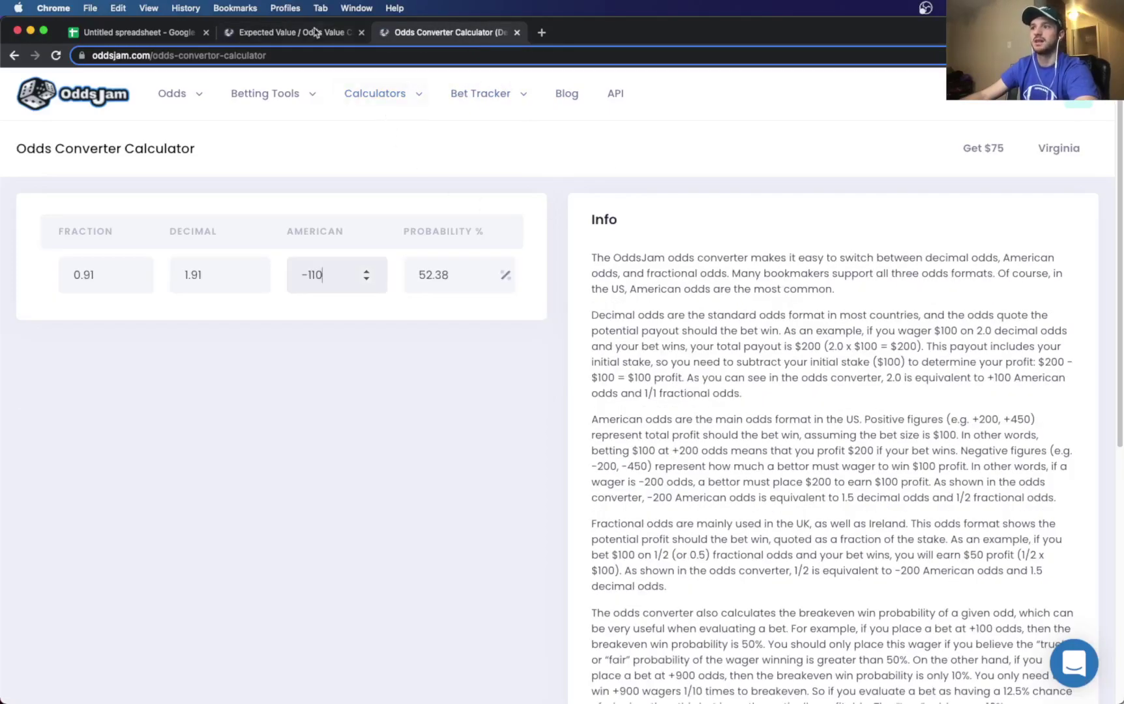
pyautogui.click(127, 33)
# Step: Label G1 'Fair Win Probability' and enter =11/21 (0.5238) in G2
pyautogui.click(511, 187)
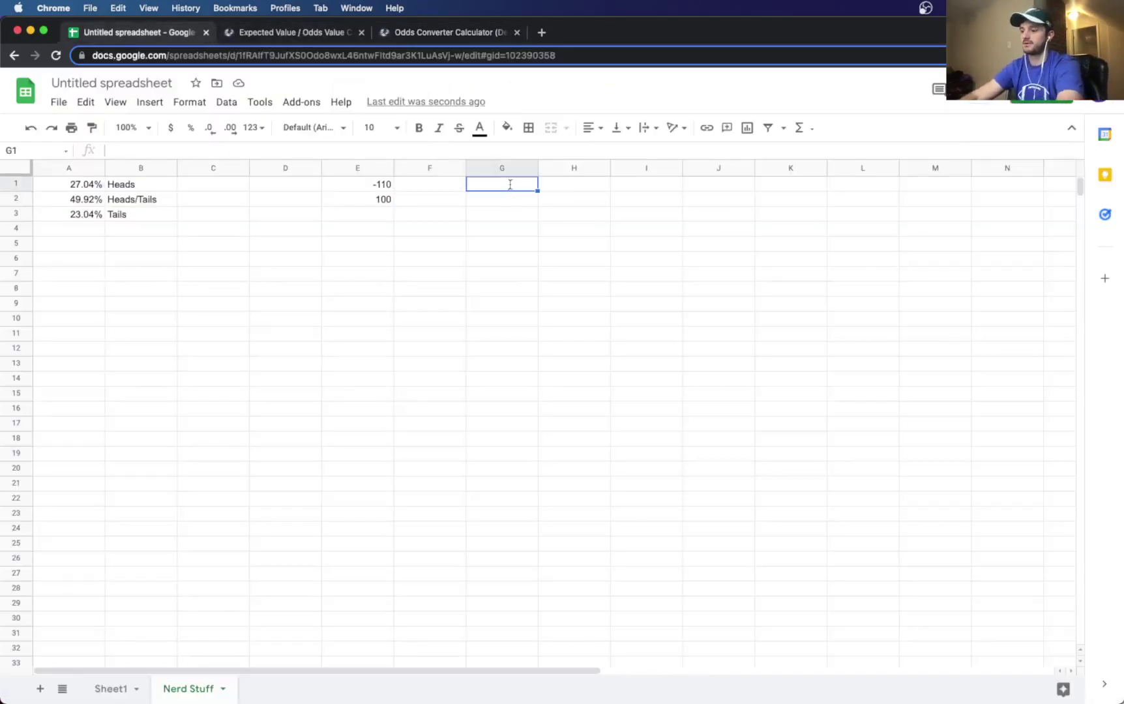
pyautogui.write('Fair Win Probability')
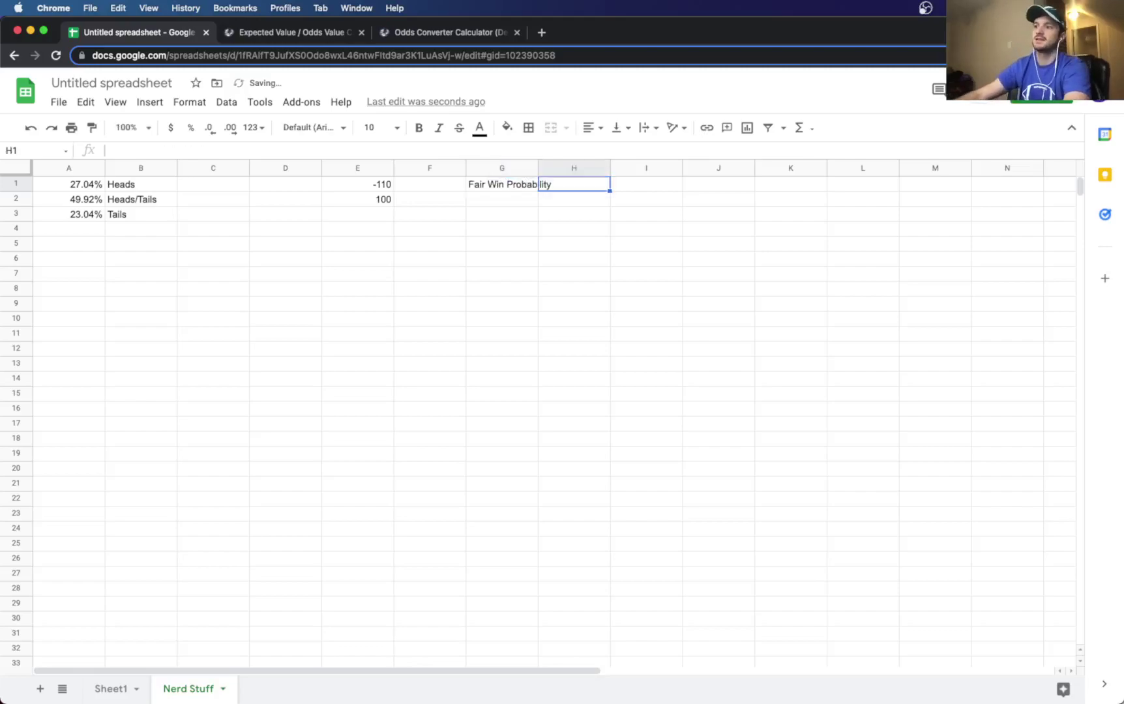
pyautogui.click(515, 203)
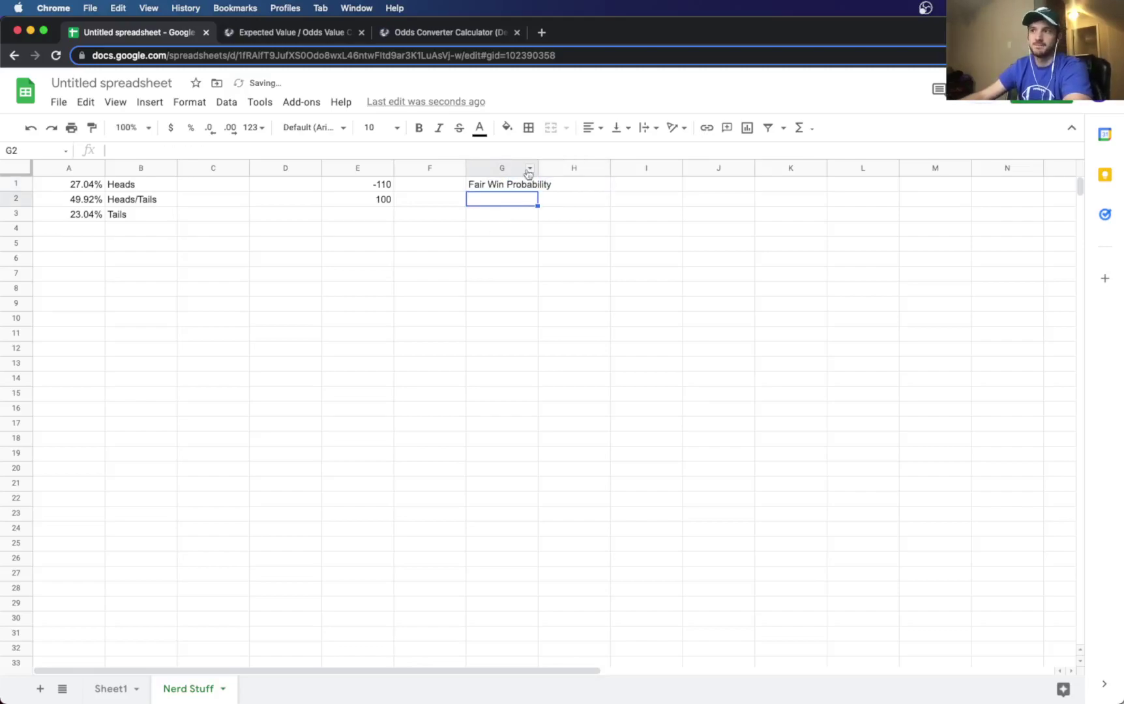
pyautogui.click(313, 34)
pyautogui.click(464, 33)
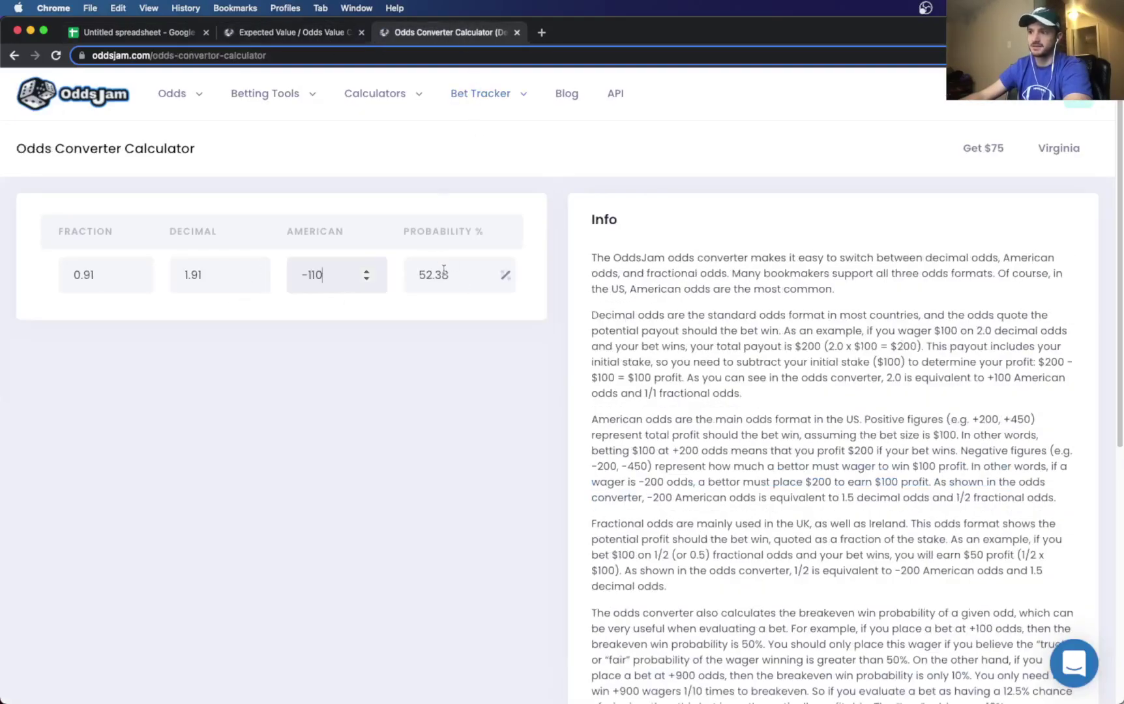
pyautogui.click(267, 36)
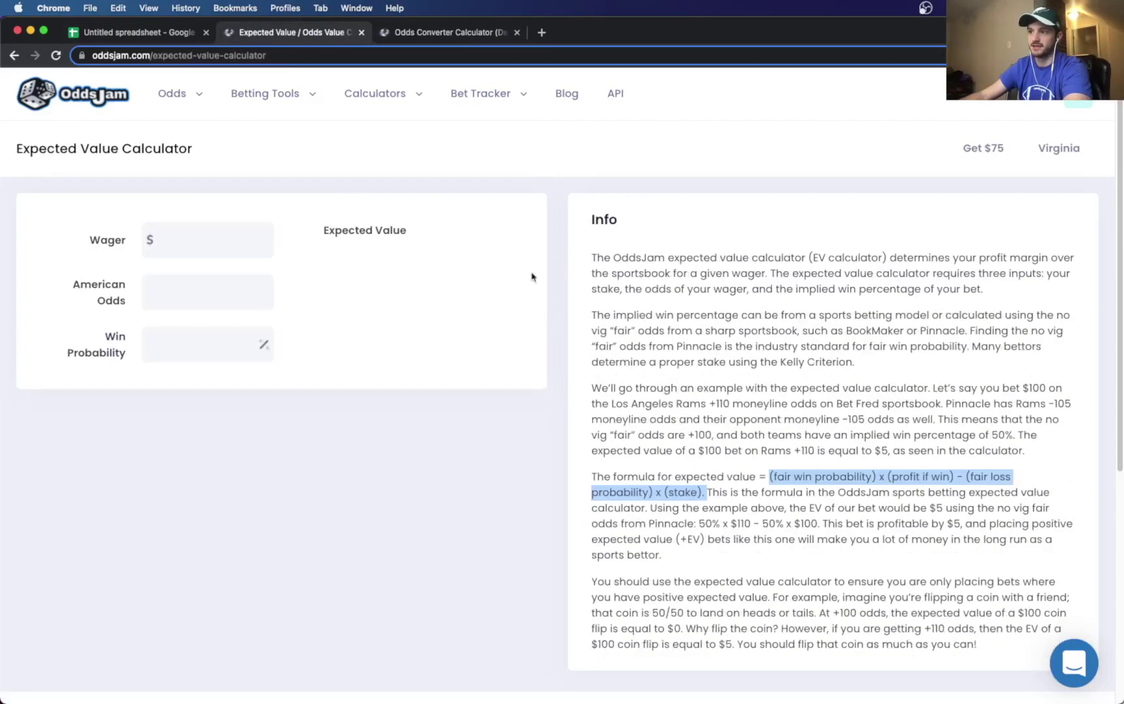
pyautogui.click(156, 34)
pyautogui.write('=11/21')
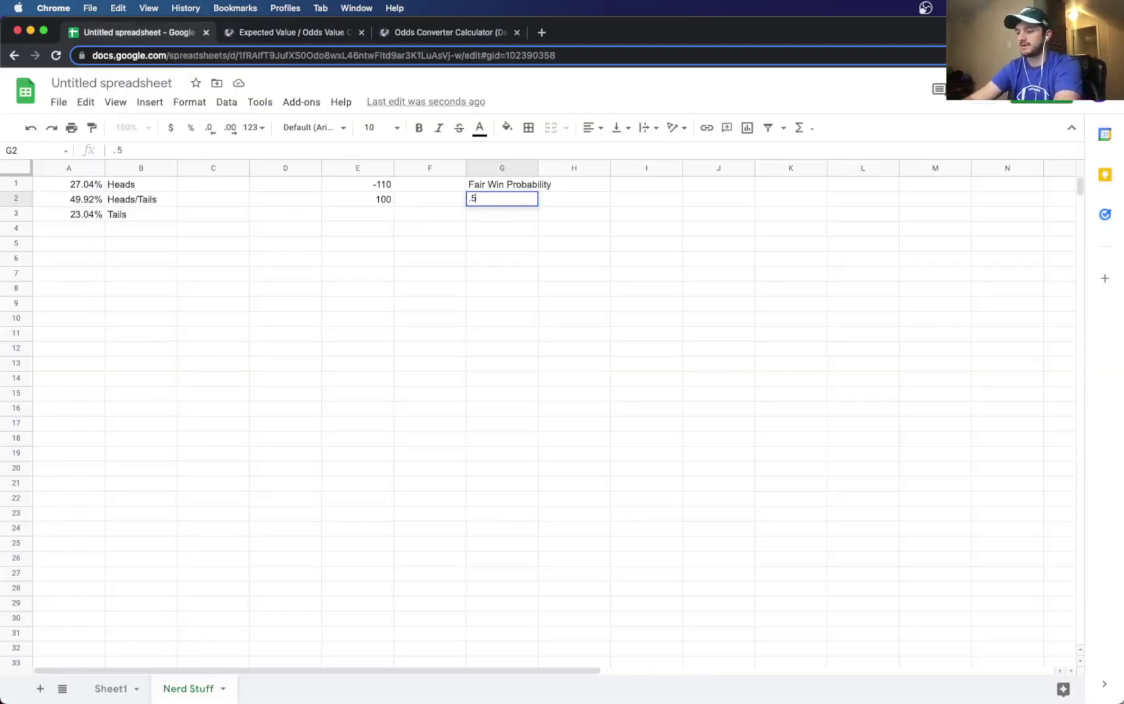
pyautogui.press('Tab')
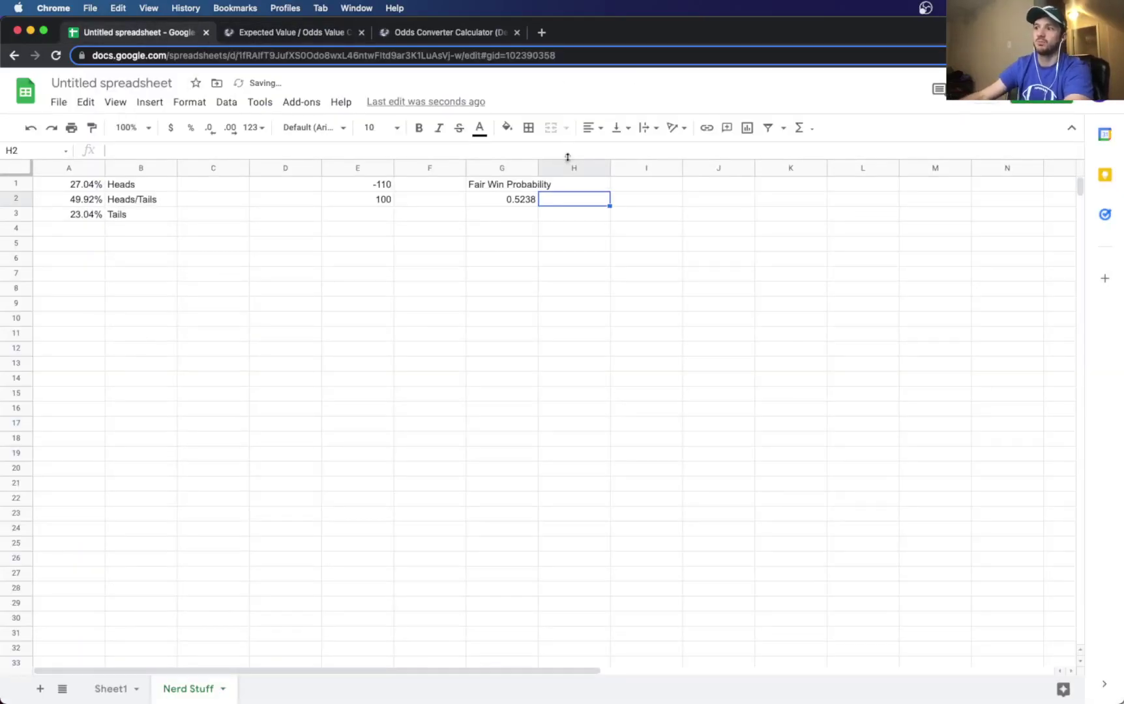
# Step: Add the header 'Winning' in H1
pyautogui.click(578, 187)
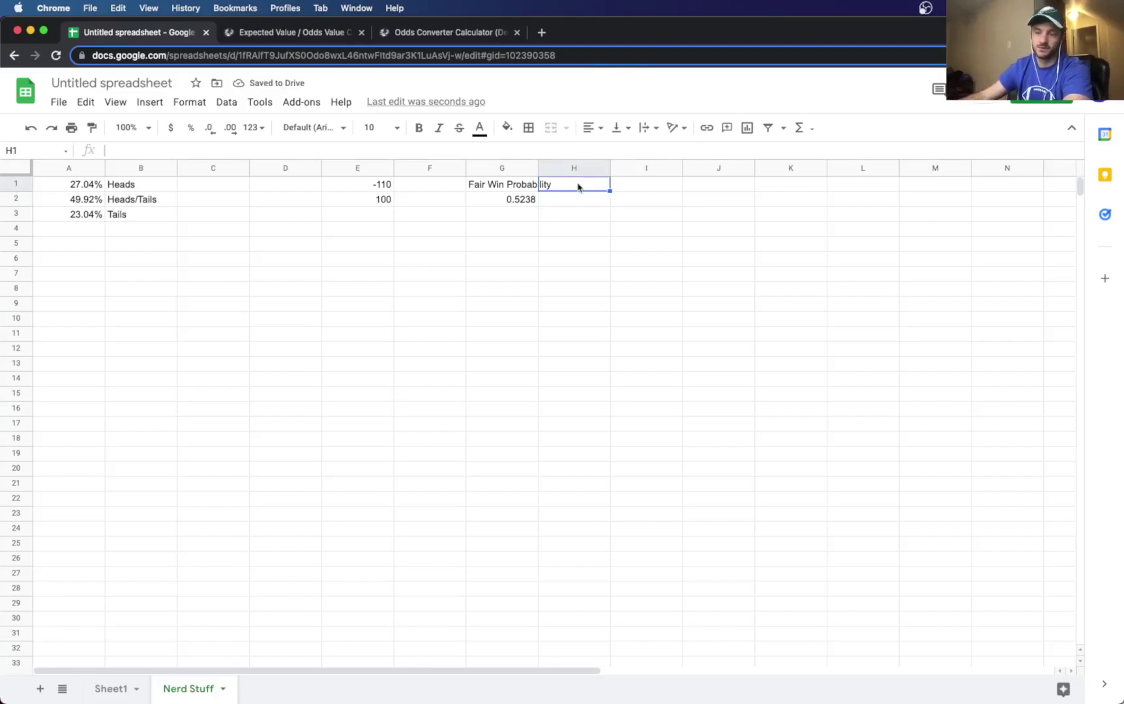
pyautogui.write('Stake')
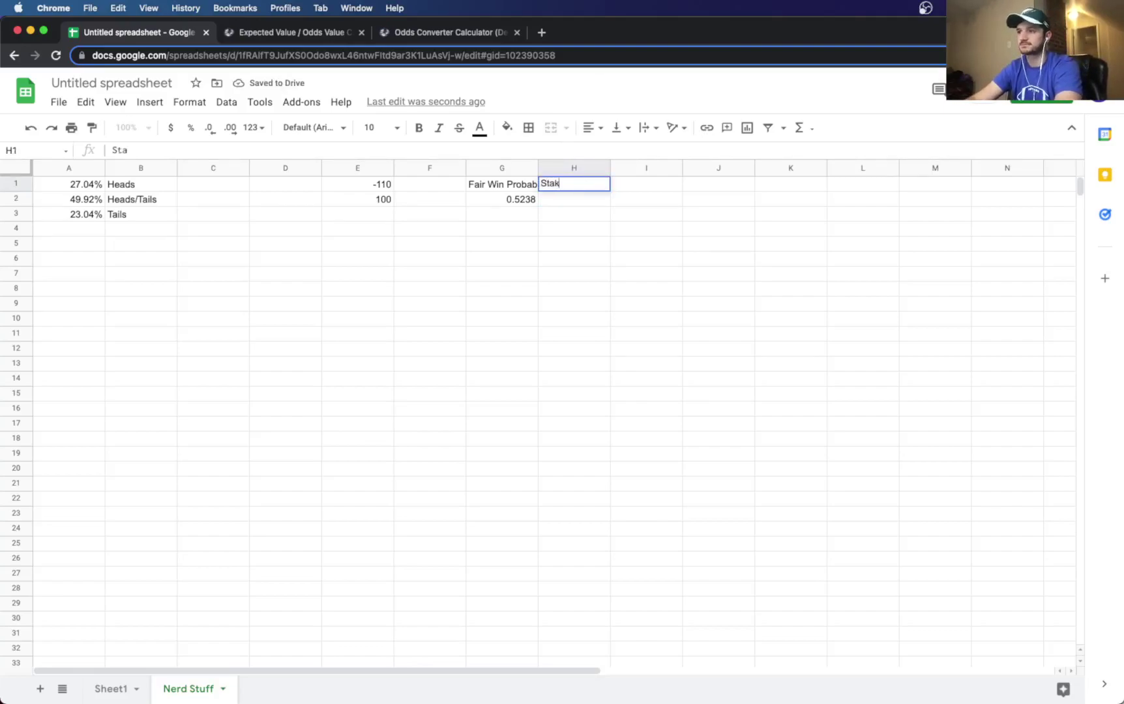
pyautogui.press('BackSpace')
pyautogui.press('BackSpace')
pyautogui.press('BackSpace')
pyautogui.press('BackSpace')
pyautogui.press('BackSpace')
pyautogui.write('Winning')
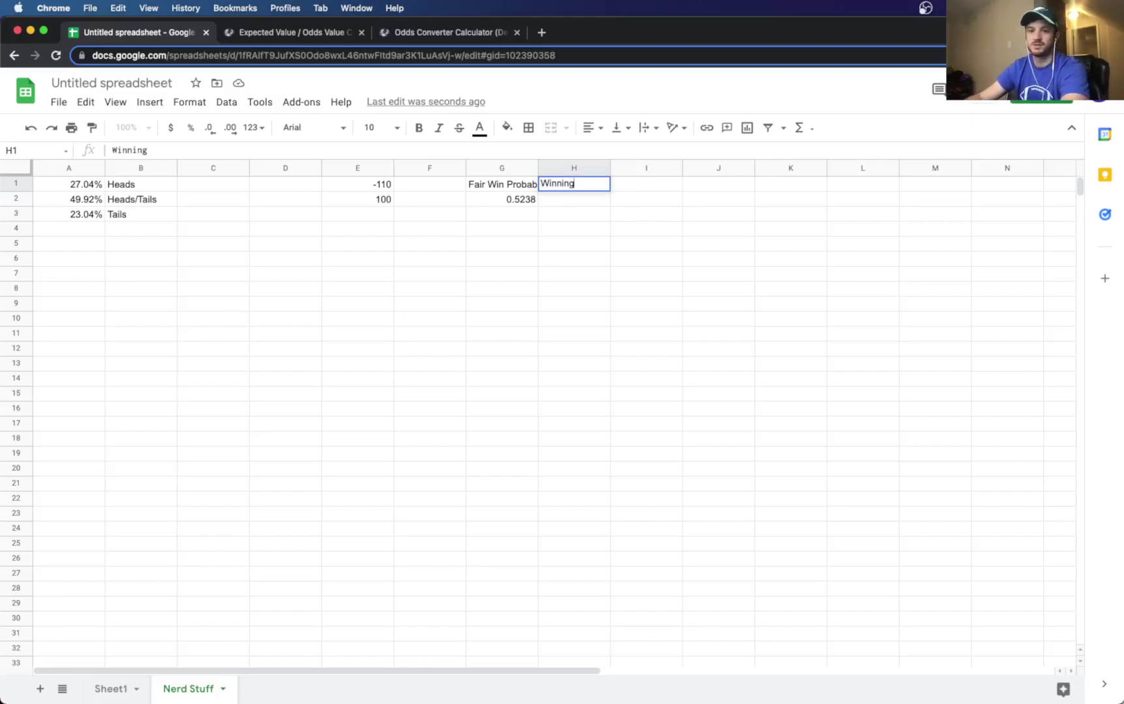
pyautogui.press('Return')
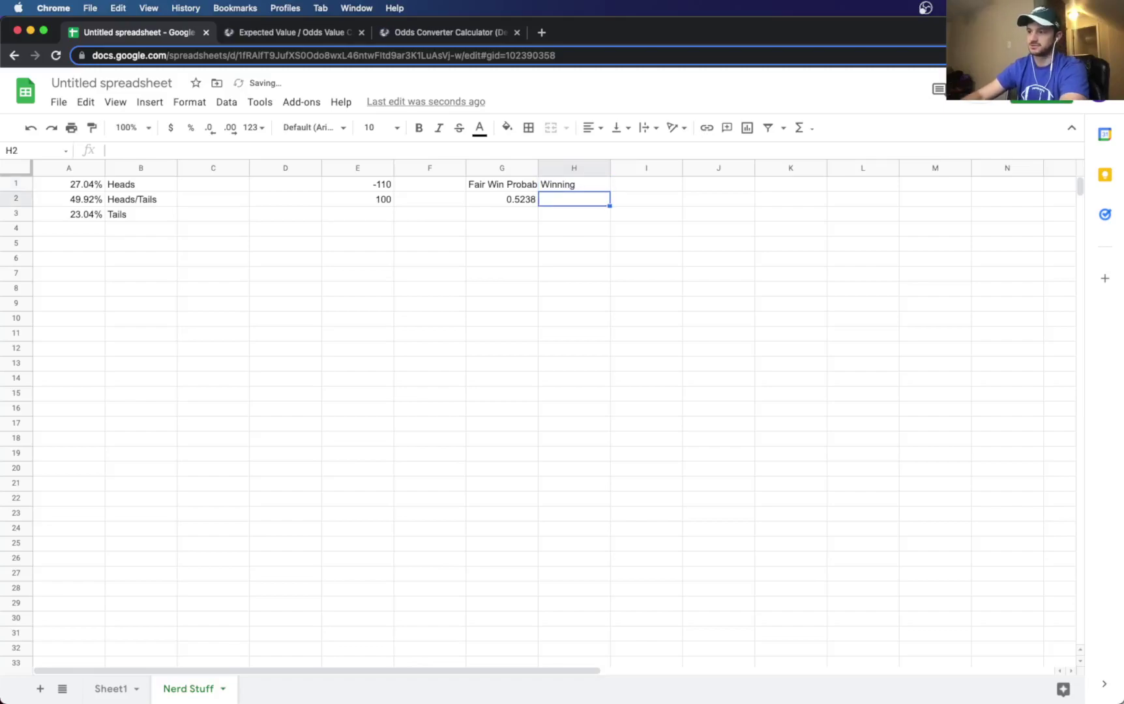
# Step: Enter winning 100 in H2 and a 'Losing probability' header with 0.48 in I1:I2
pyautogui.write('100')
pyautogui.press('Tab')
pyautogui.press('Tab')
pyautogui.click(646, 184)
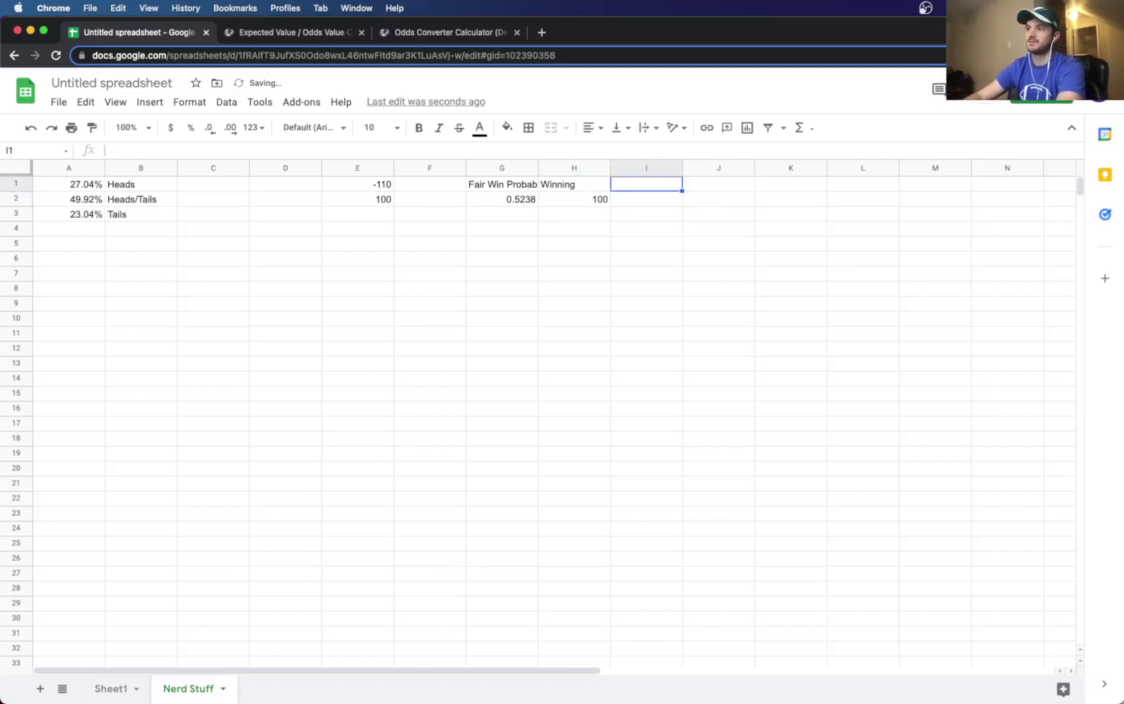
pyautogui.write('Losung')
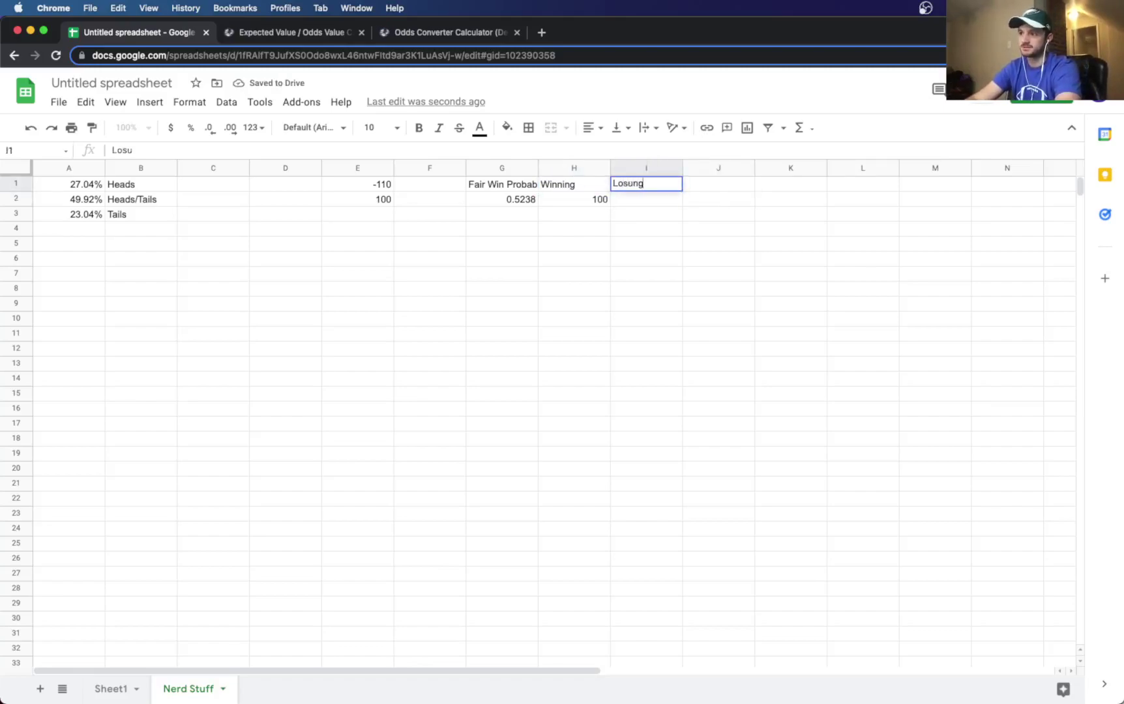
pyautogui.press('BackSpace')
pyautogui.press('BackSpace')
pyautogui.write('ing probability')
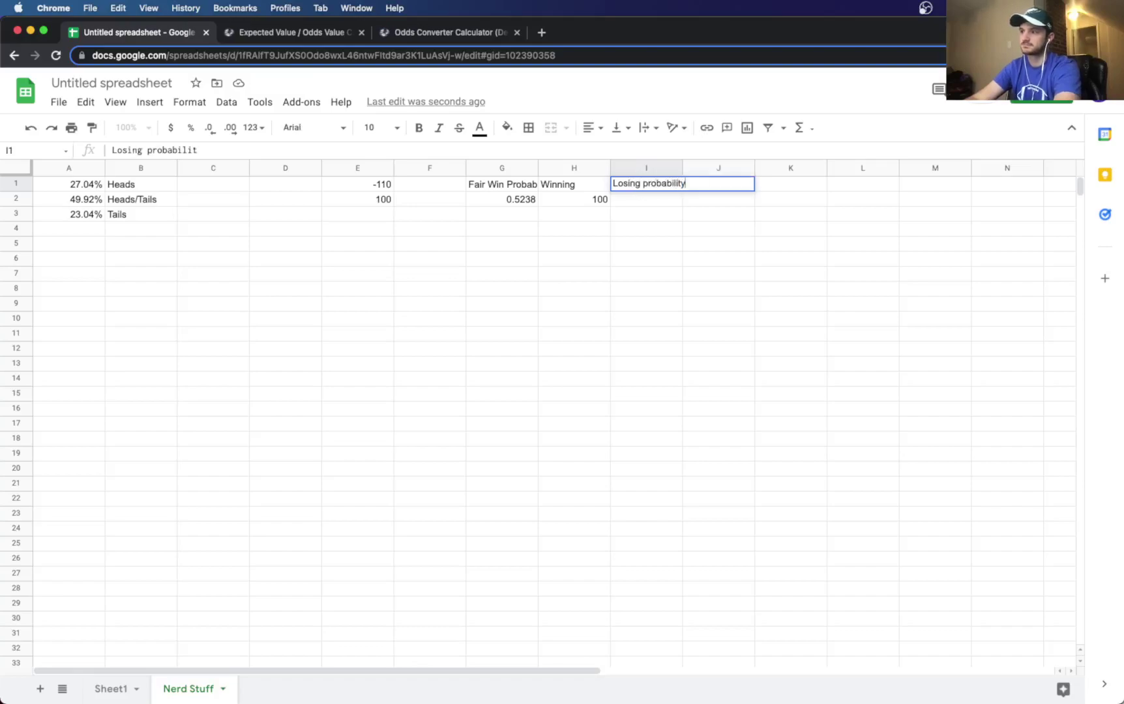
pyautogui.press('Return')
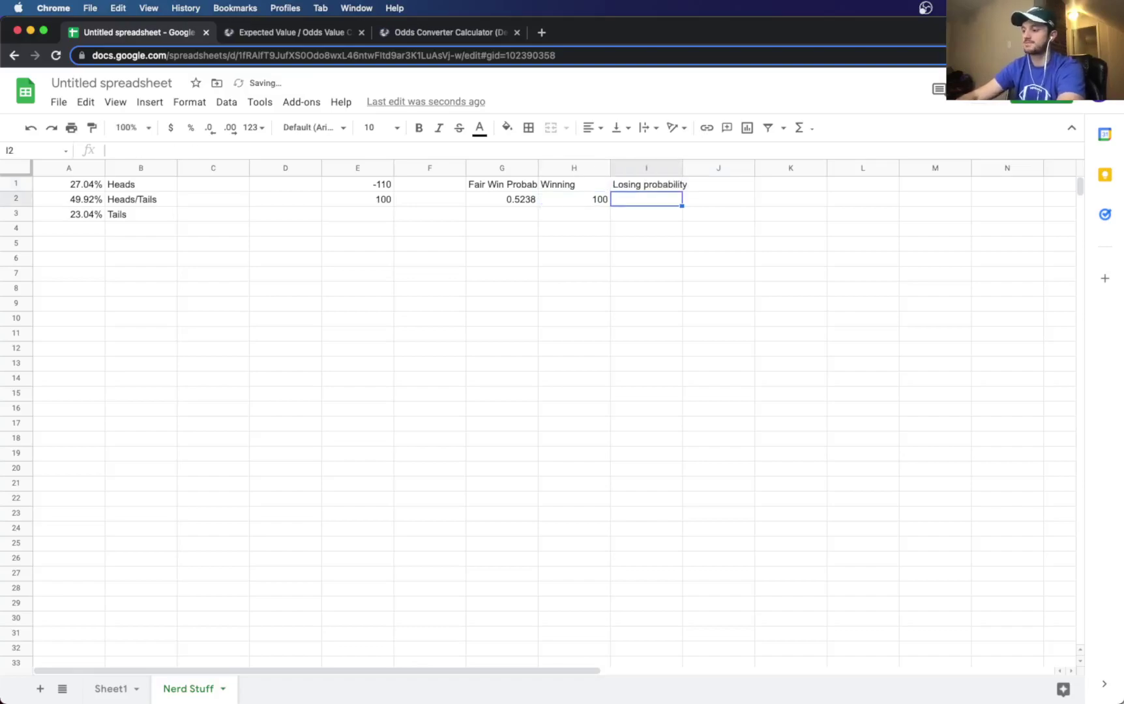
pyautogui.write('.48')
pyautogui.press('Tab')
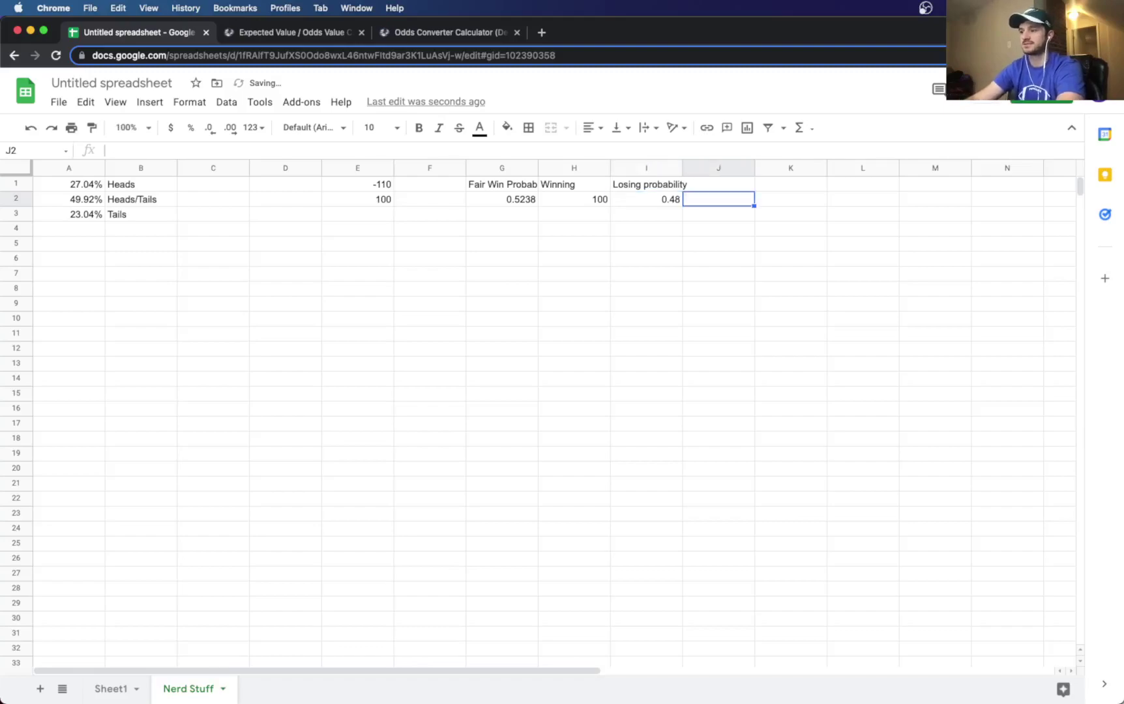
# Step: Add a 'Stake' header with 100 in J1:J2
pyautogui.press('Up')
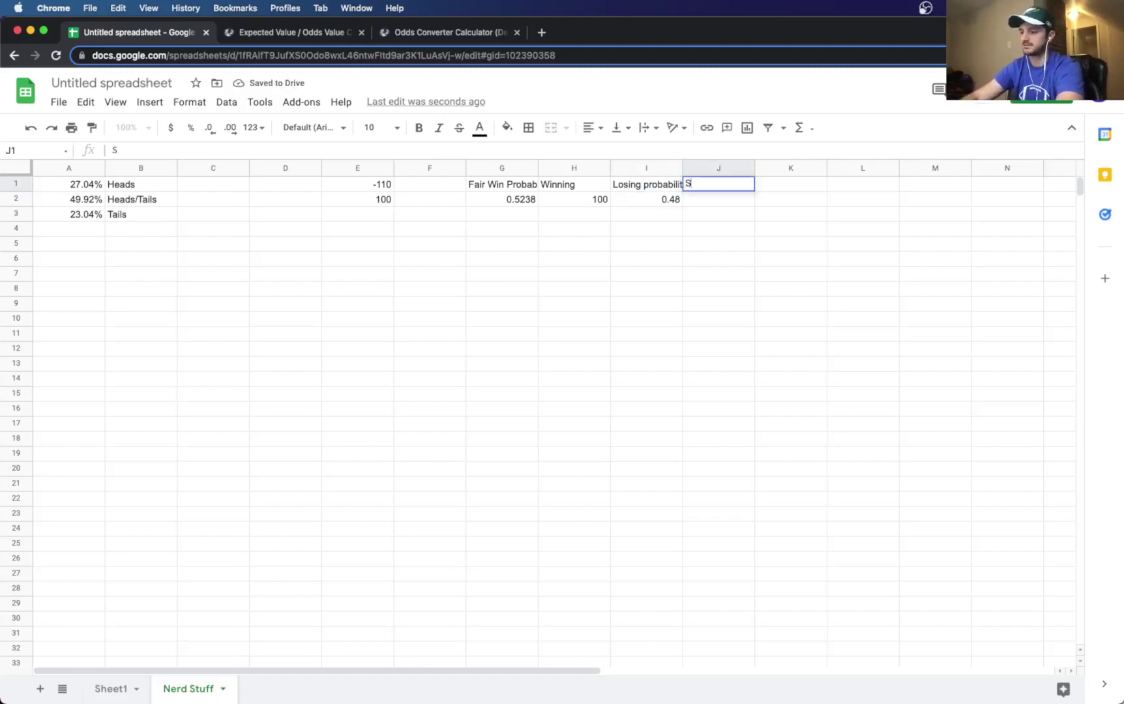
pyautogui.write('Stake')
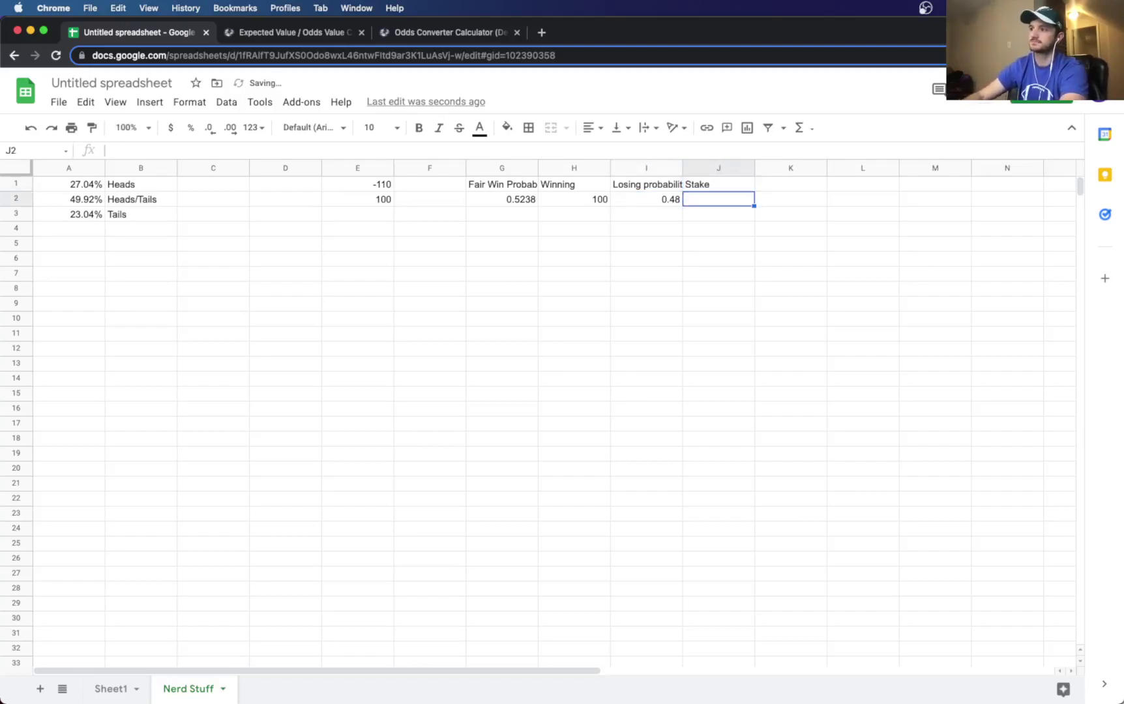
pyautogui.write('100')
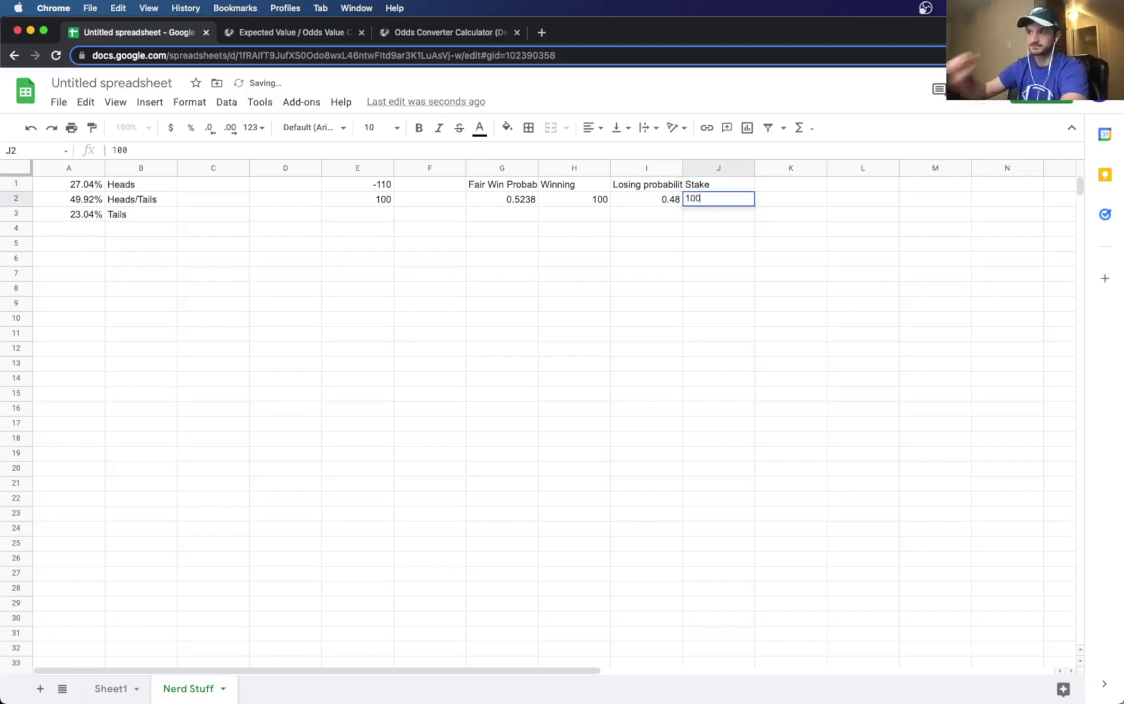
pyautogui.click(592, 248)
# Step: Begin the expected value formula in G3 by multiplying G2 by H2
pyautogui.click(524, 220)
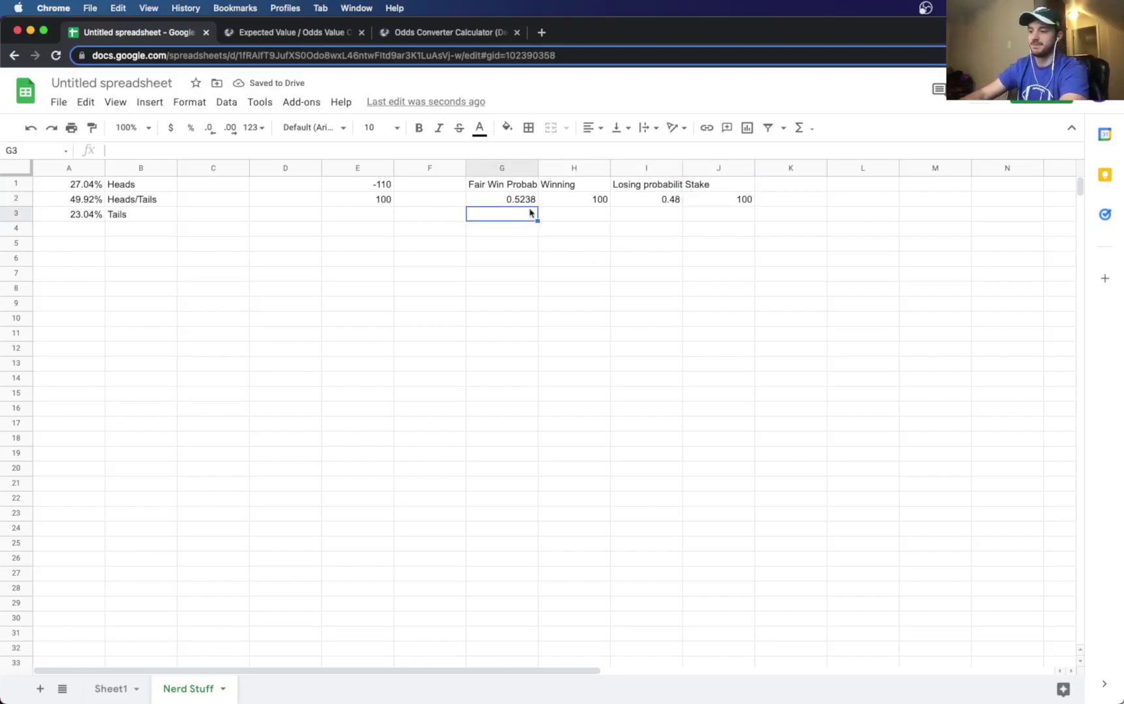
pyautogui.write('(')
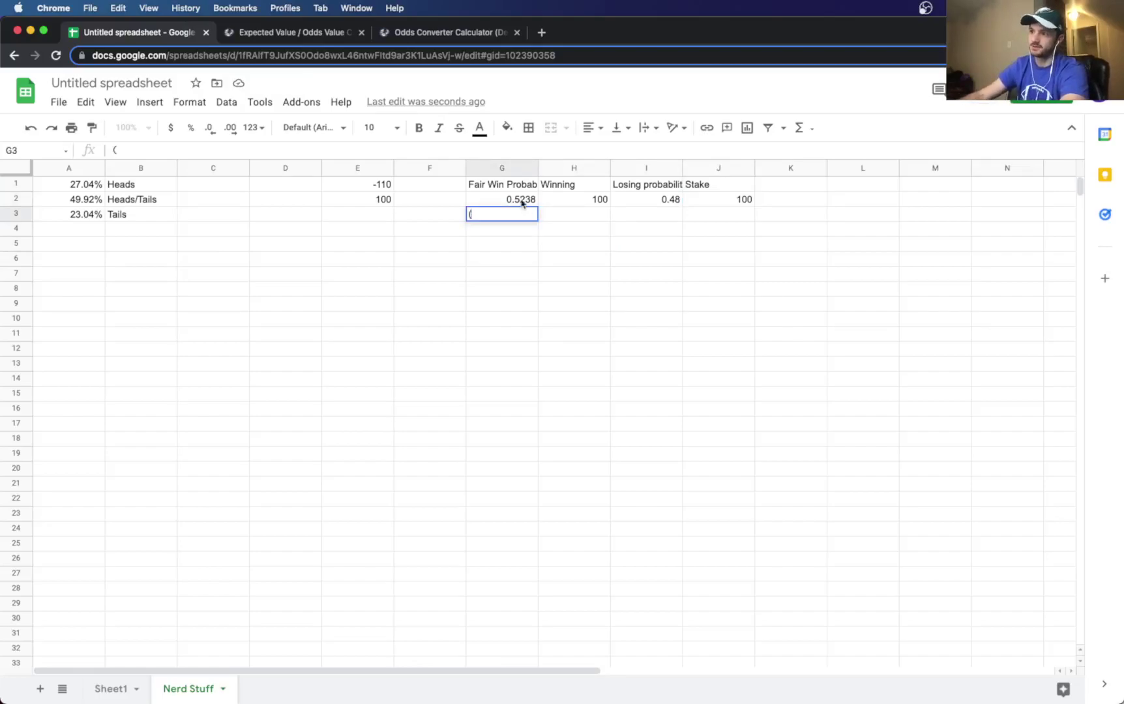
pyautogui.click(522, 202)
pyautogui.click(520, 217)
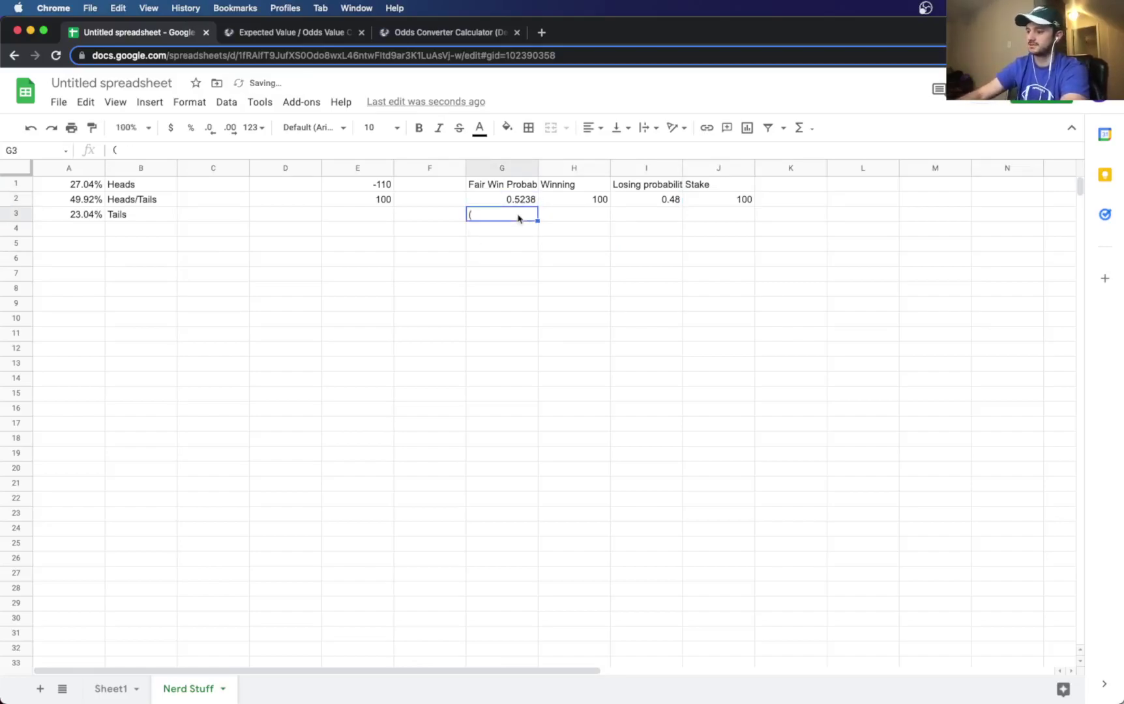
pyautogui.write('=')
pyautogui.click(509, 199)
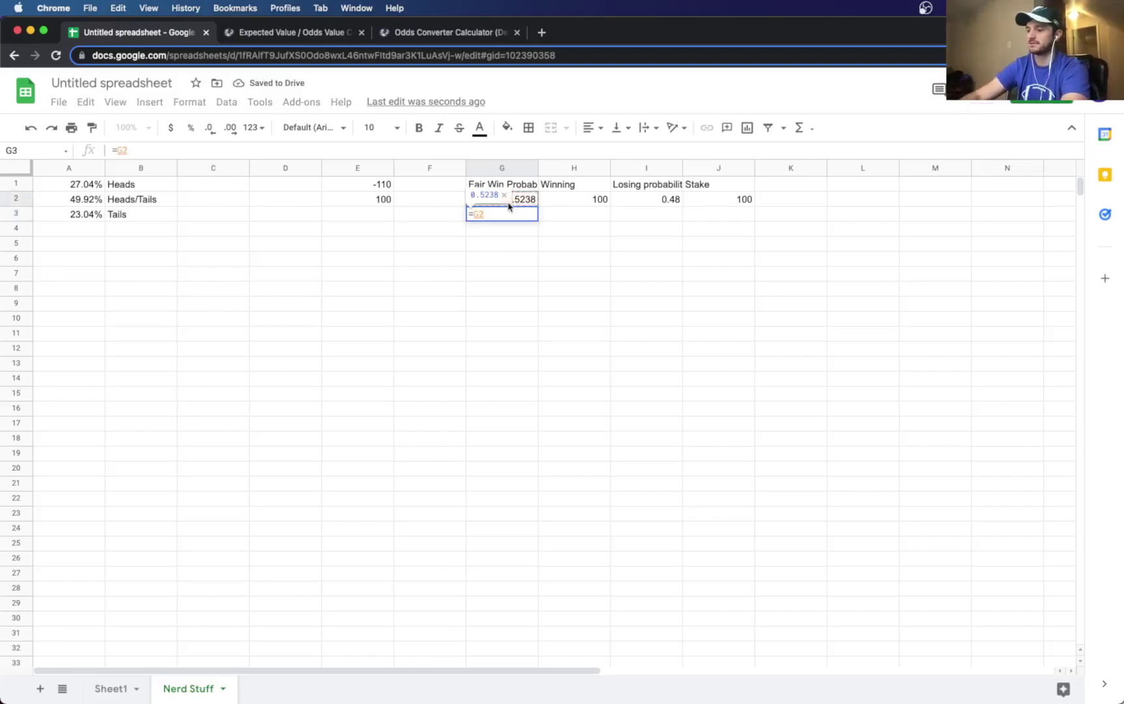
pyautogui.write('*')
pyautogui.click(576, 201)
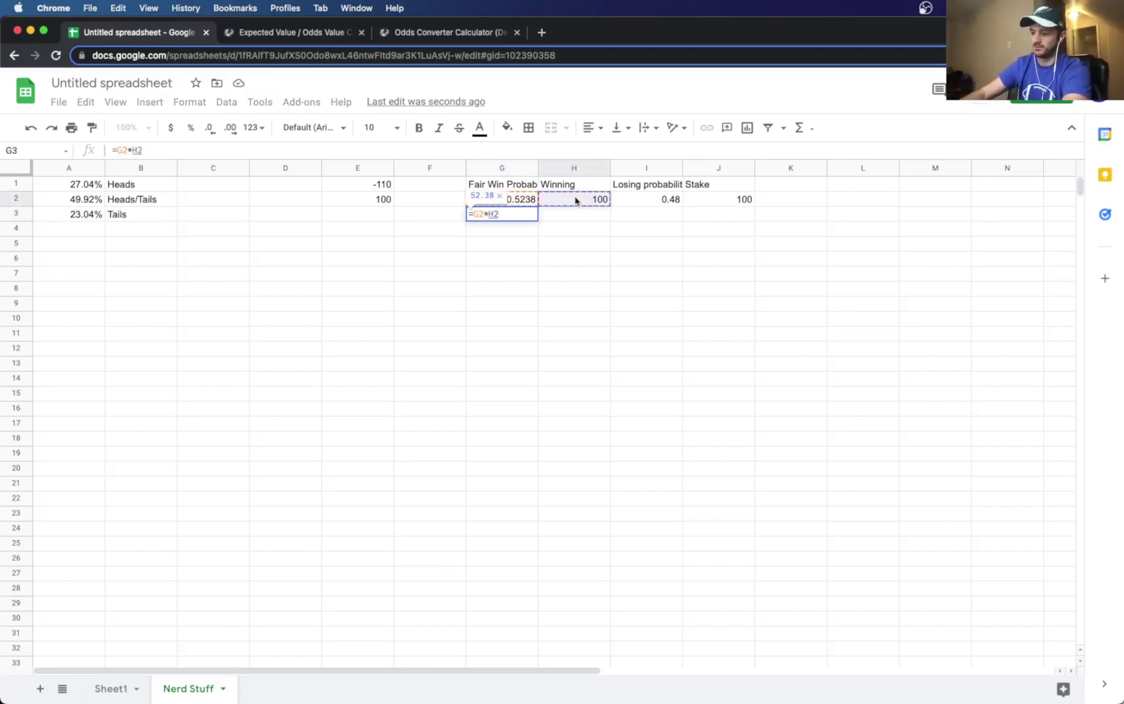
pyautogui.write(')-0')
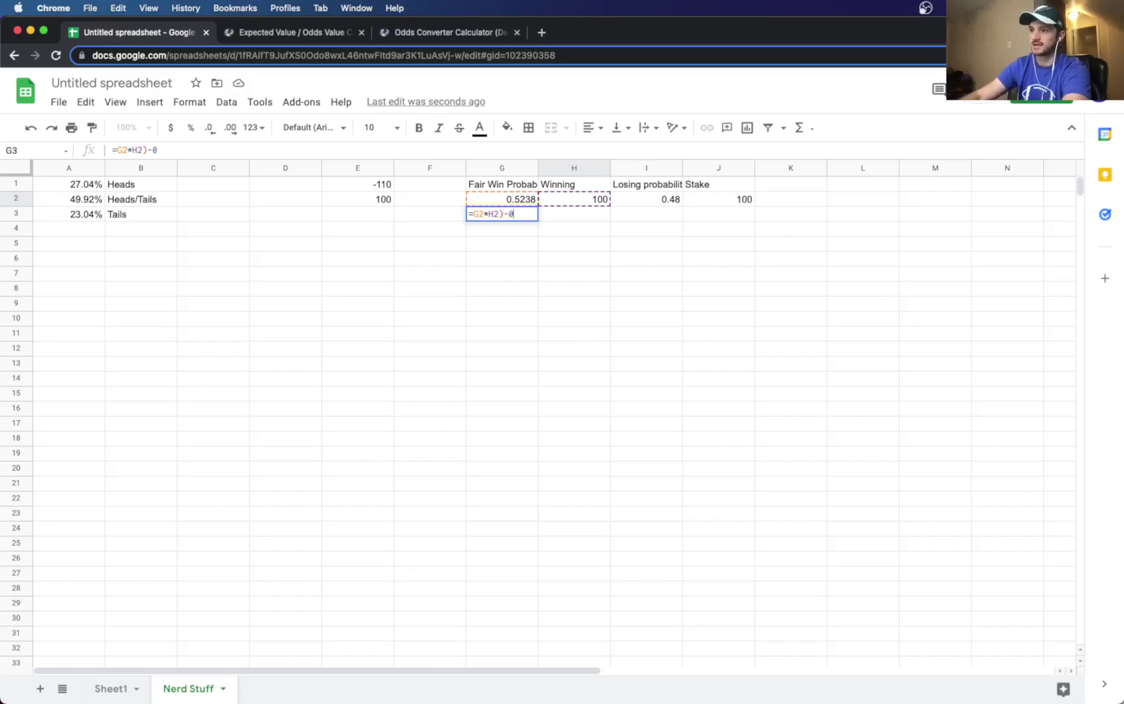
# Step: Complete G3 as =(G2*H2)-(I2*J2) and format it as currency, showing $4.38
pyautogui.click(118, 151)
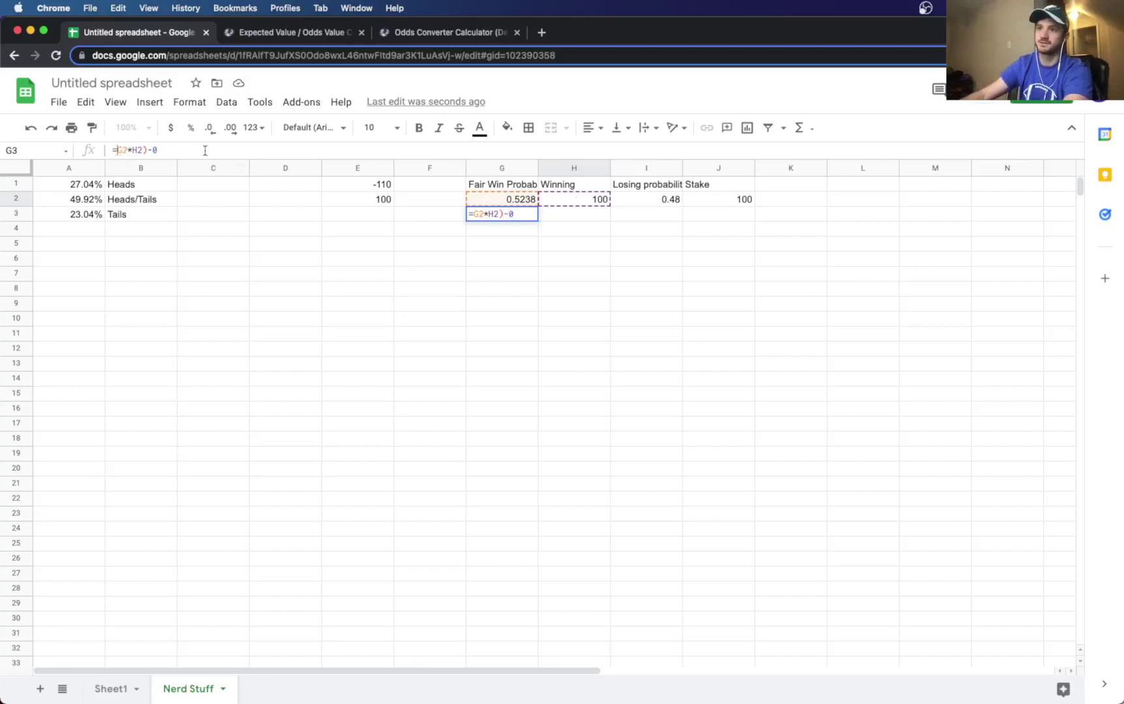
pyautogui.write('(')
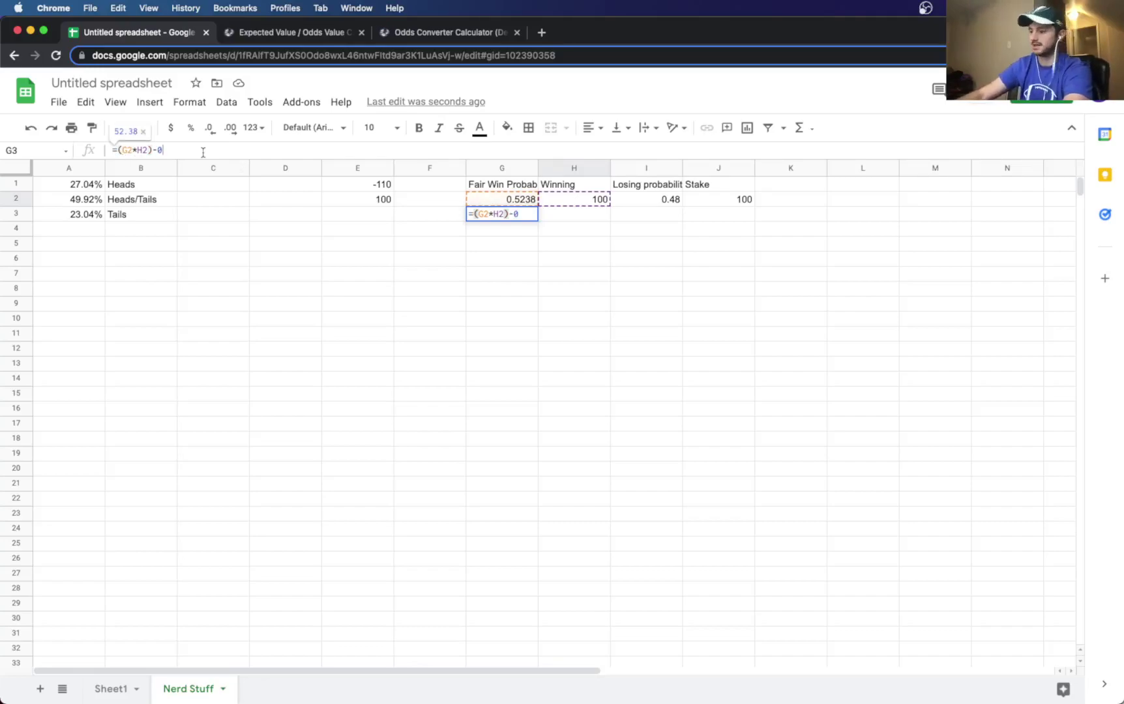
pyautogui.press('BackSpace')
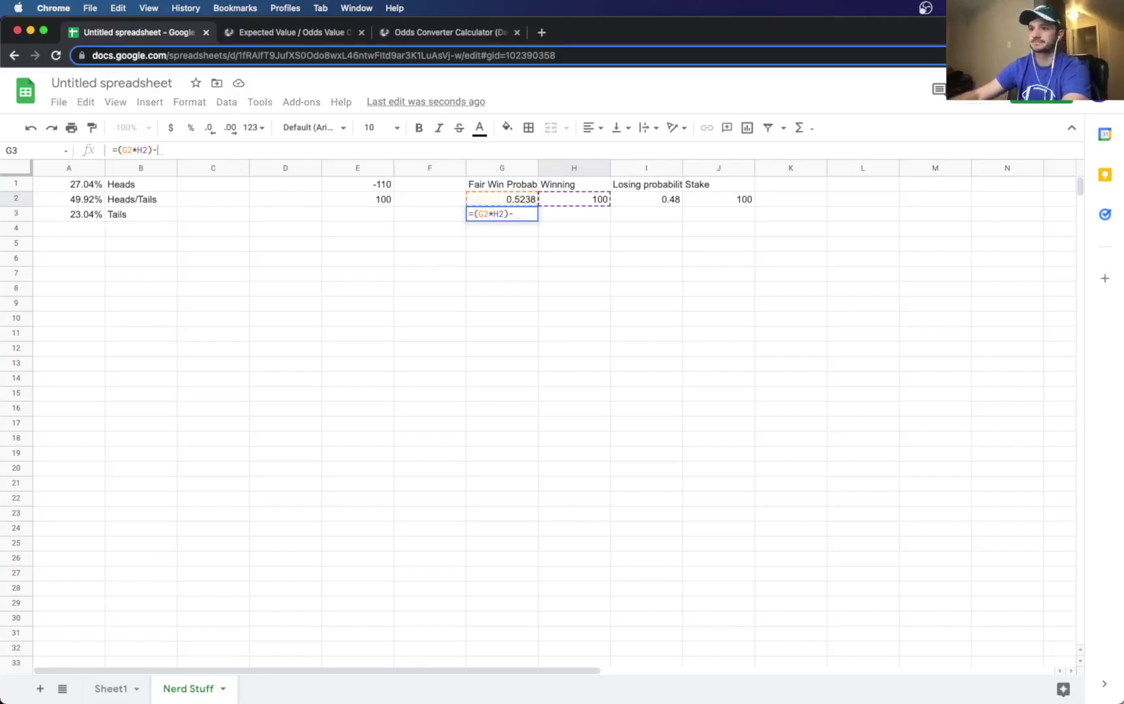
pyautogui.write('(')
pyautogui.click(662, 202)
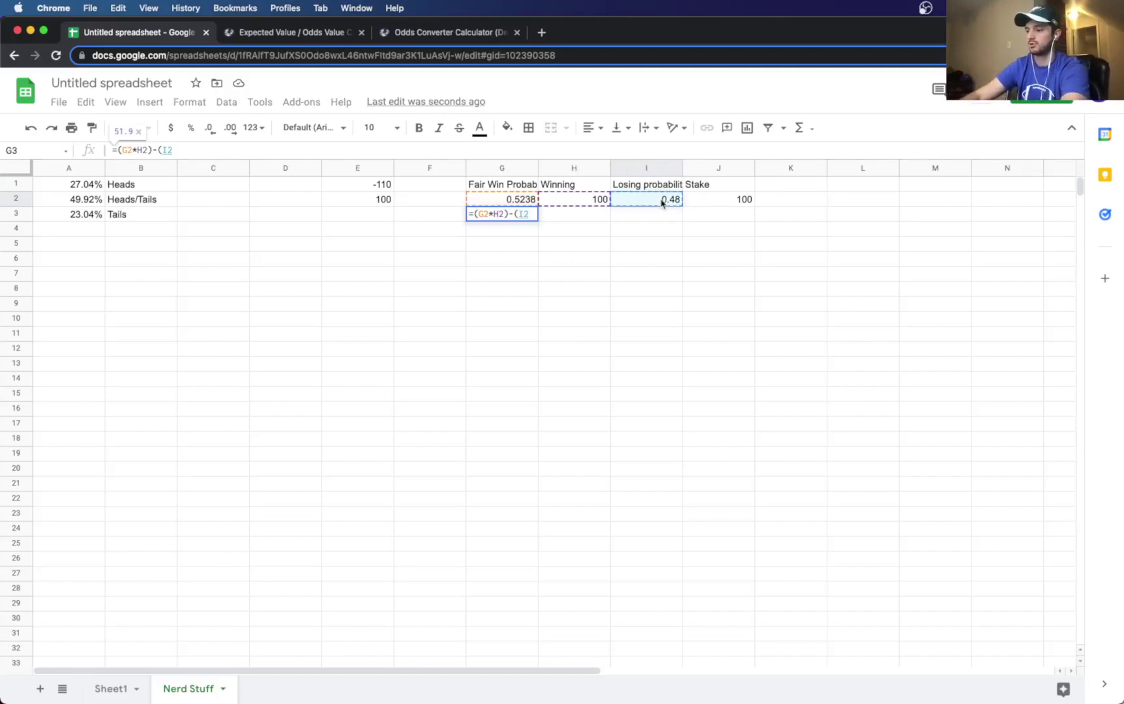
pyautogui.write('*')
pyautogui.click(712, 204)
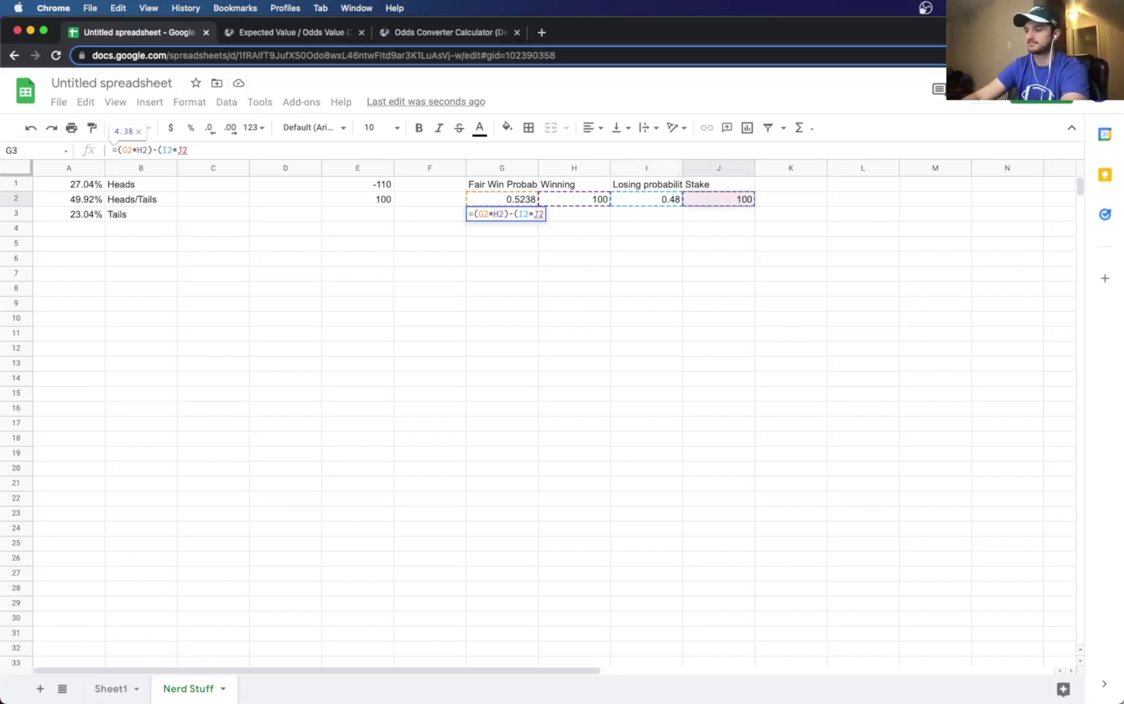
pyautogui.press('Tab')
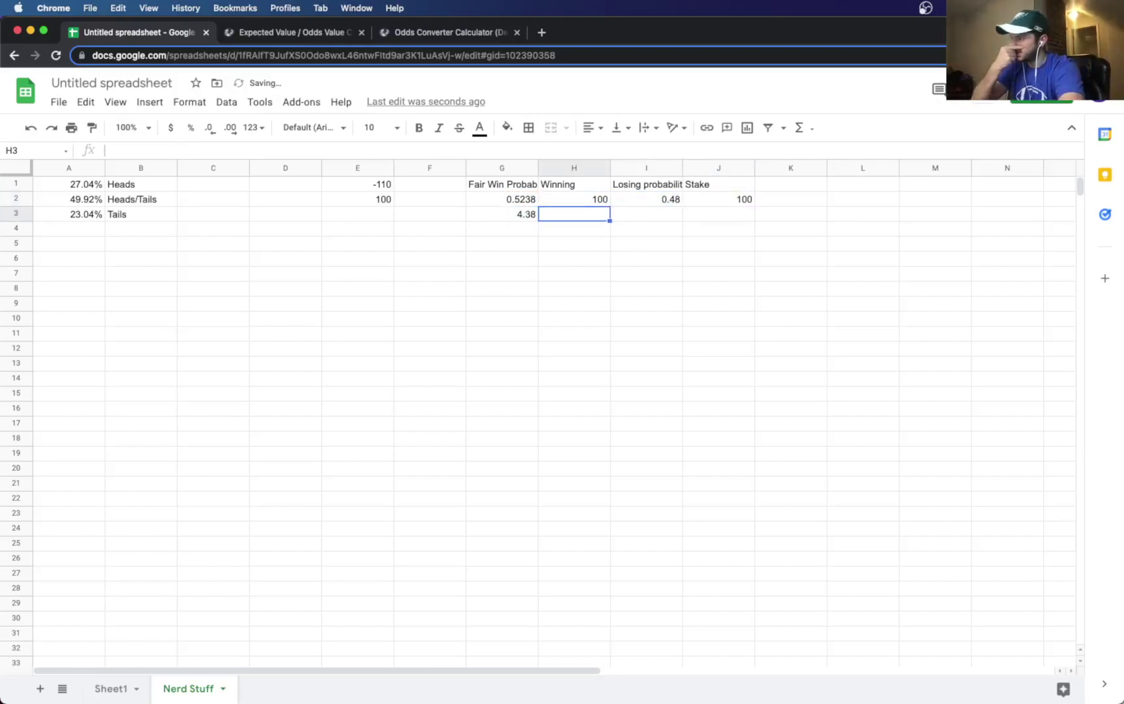
pyautogui.click(503, 216)
pyautogui.click(173, 128)
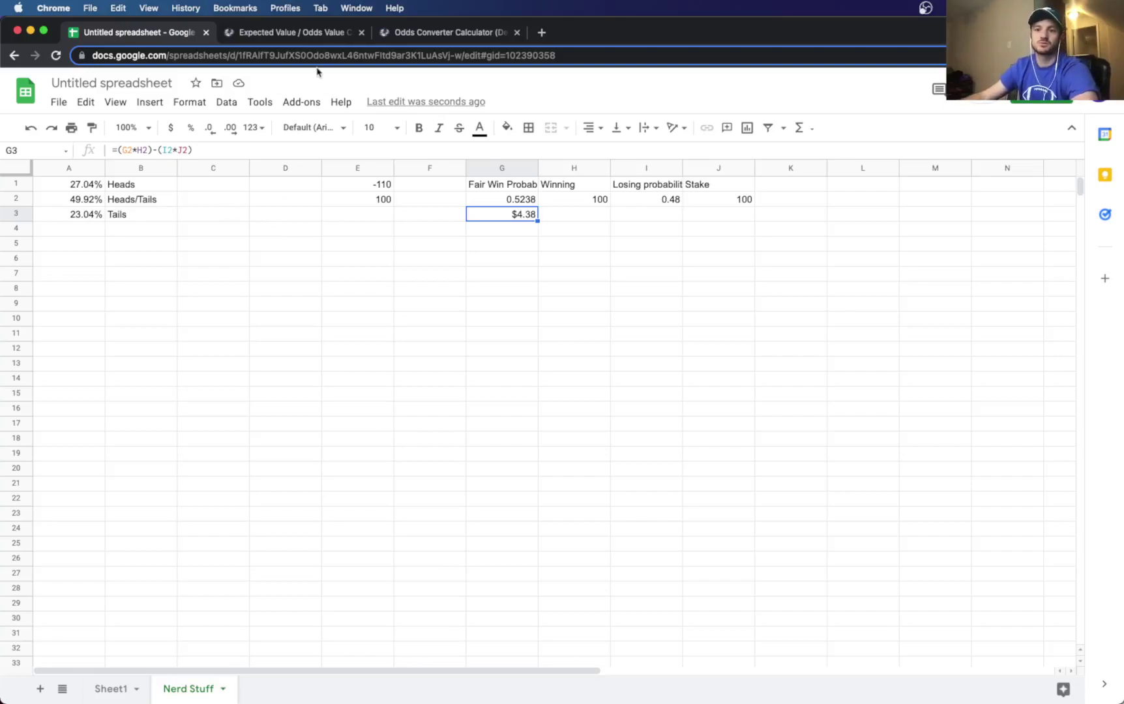
# Step: Browse OddsJam's list of positive EV bets
pyautogui.click(300, 33)
pyautogui.moveTo(265, 95)
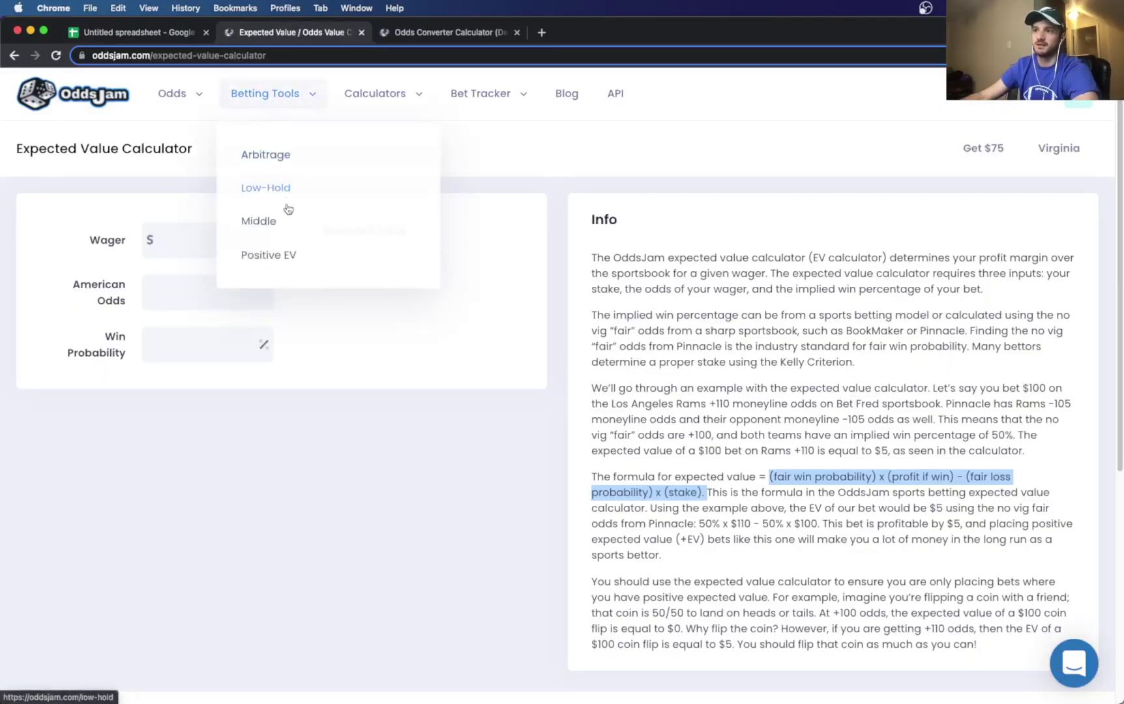
pyautogui.click(289, 254)
pyautogui.scroll(-1, 634, 387)
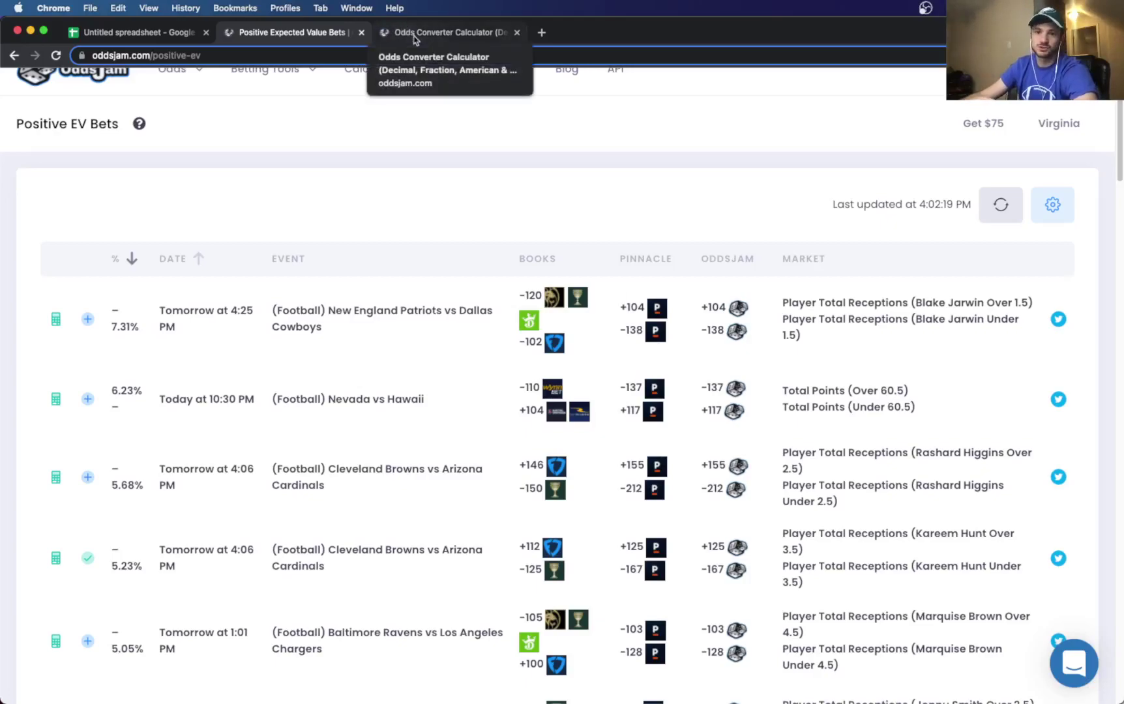
# Step: Convert -138 American odds to a 57.98% win probability, then return to Sheets
pyautogui.click(415, 34)
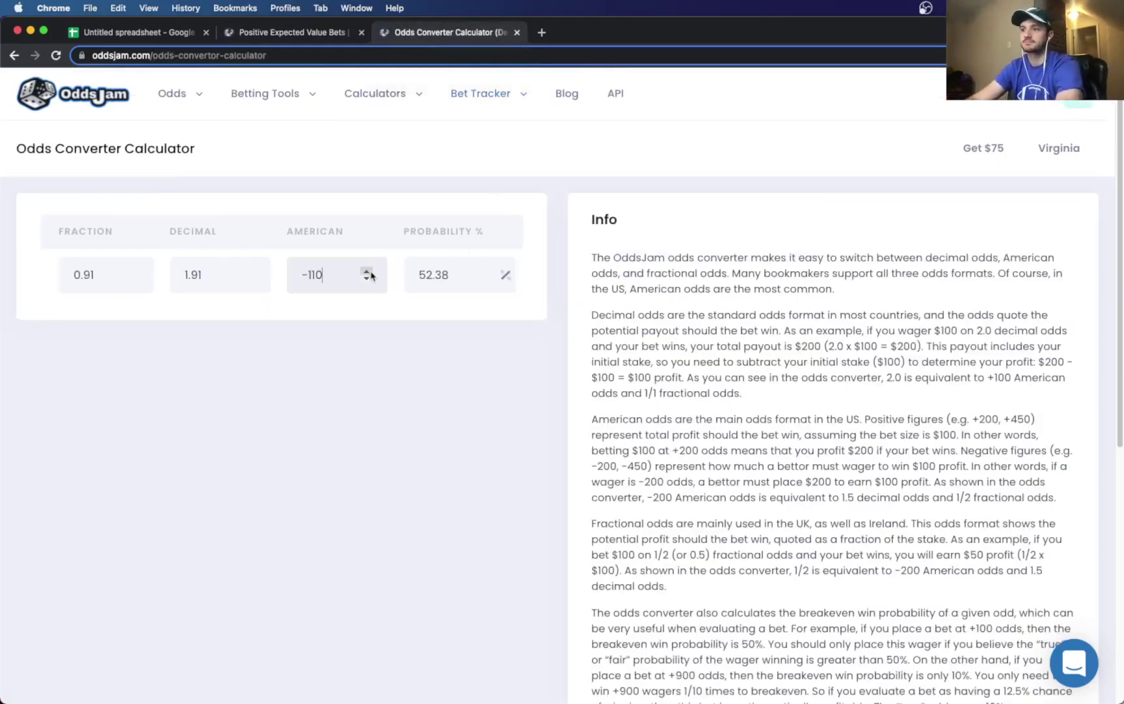
pyautogui.press('BackSpace')
pyautogui.press('BackSpace')
pyautogui.write('38')
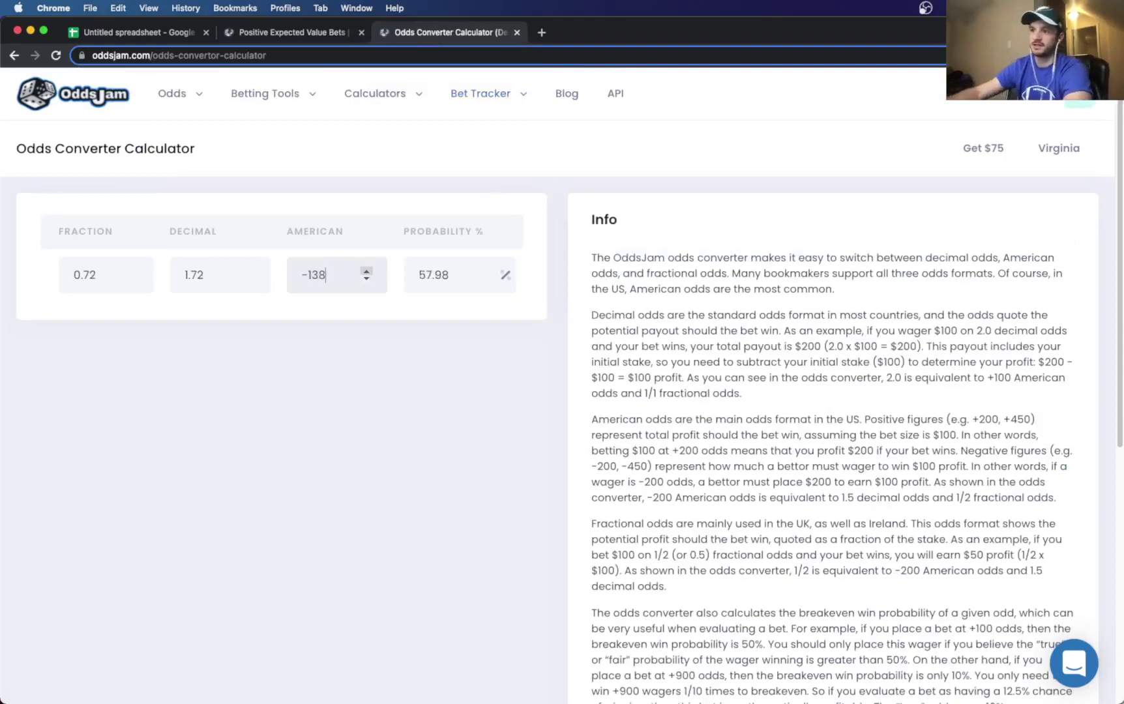
pyautogui.click(158, 36)
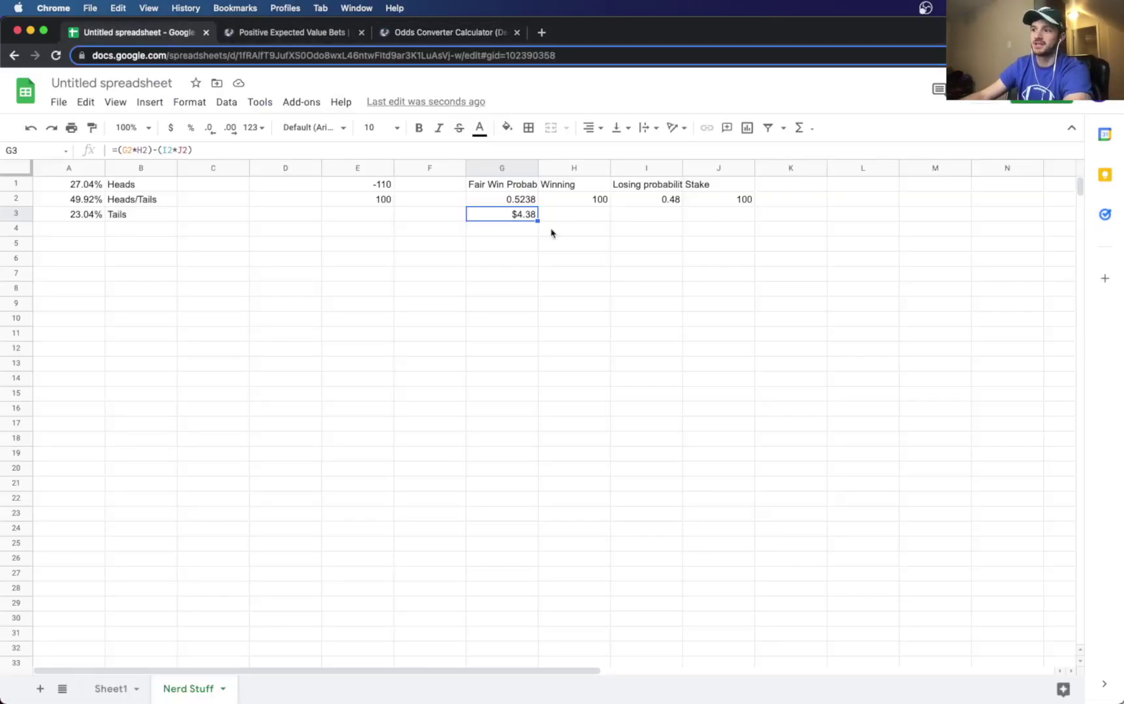
# Step: Change the fair win probability in G2 to 0.5798
pyautogui.click(501, 204)
pyautogui.click(231, 151)
pyautogui.press('BackSpace')
pyautogui.press('BackSpace')
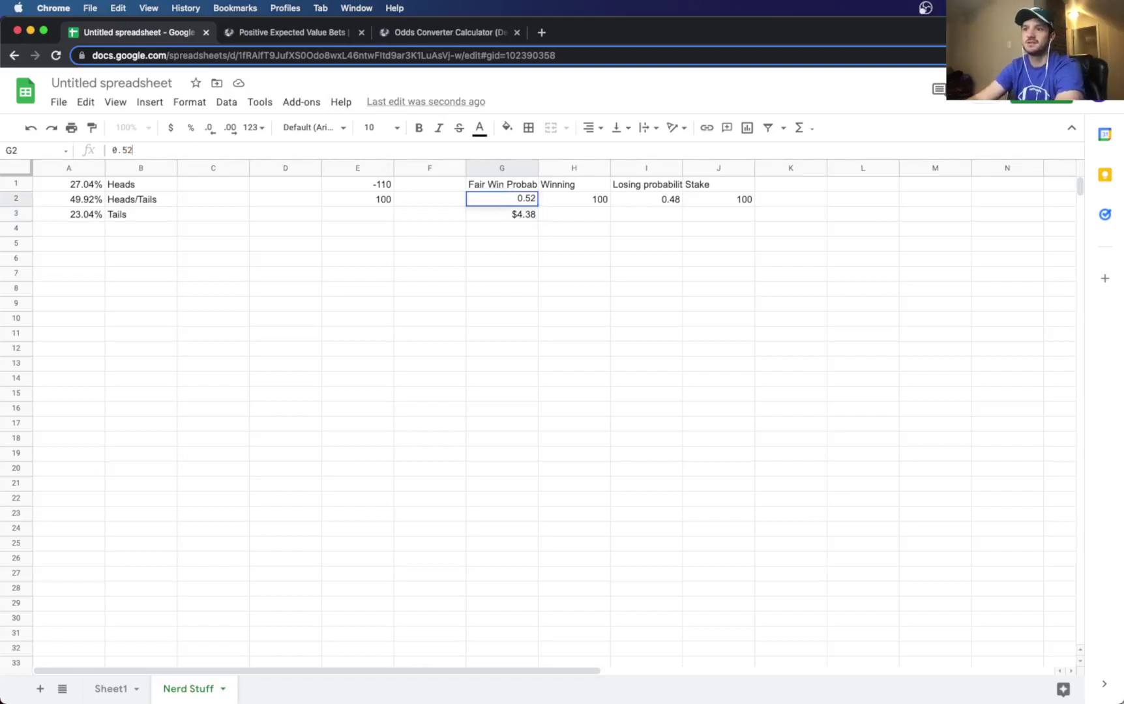
pyautogui.press('BackSpace')
pyautogui.write('798')
pyautogui.press('Tab')
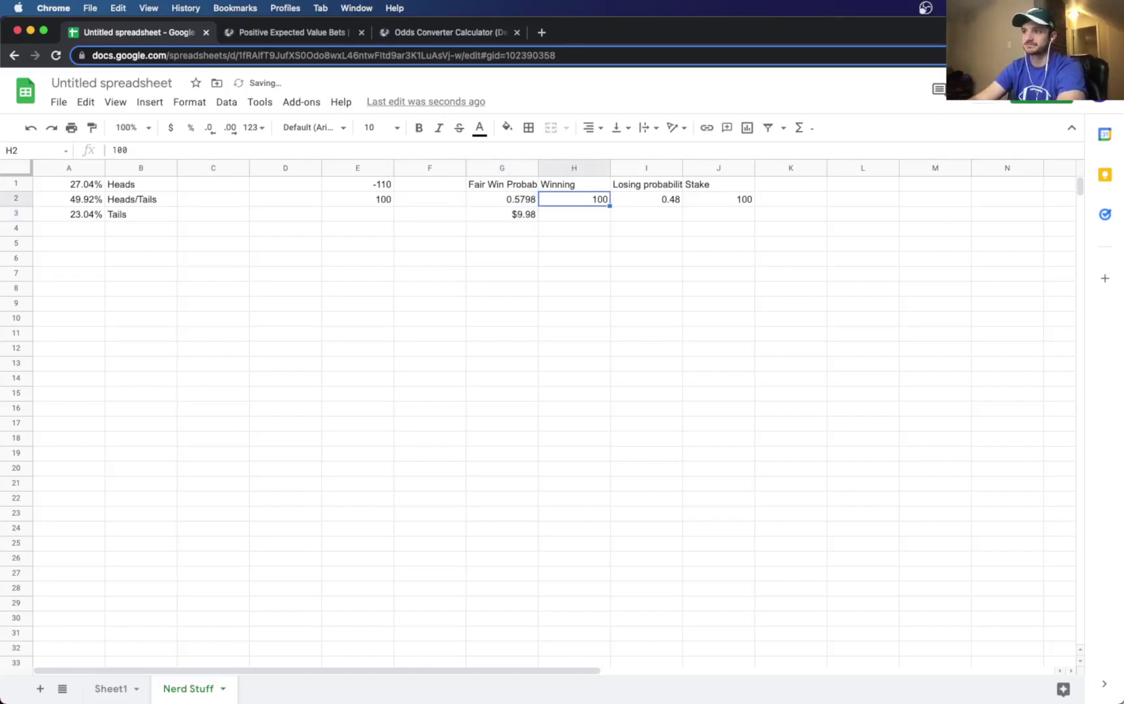
# Step: Glance at OddsJam's Odds Converter, then settle on the Positive EV Bets list
pyautogui.click(293, 41)
pyautogui.click(463, 38)
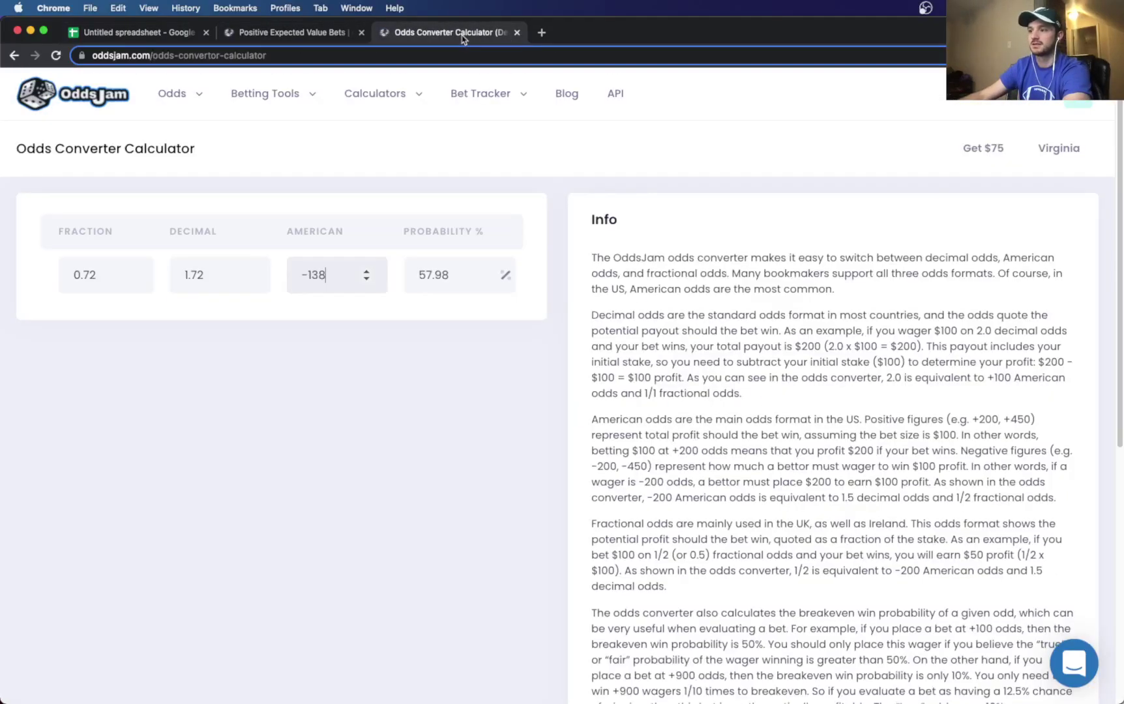
pyautogui.click(309, 37)
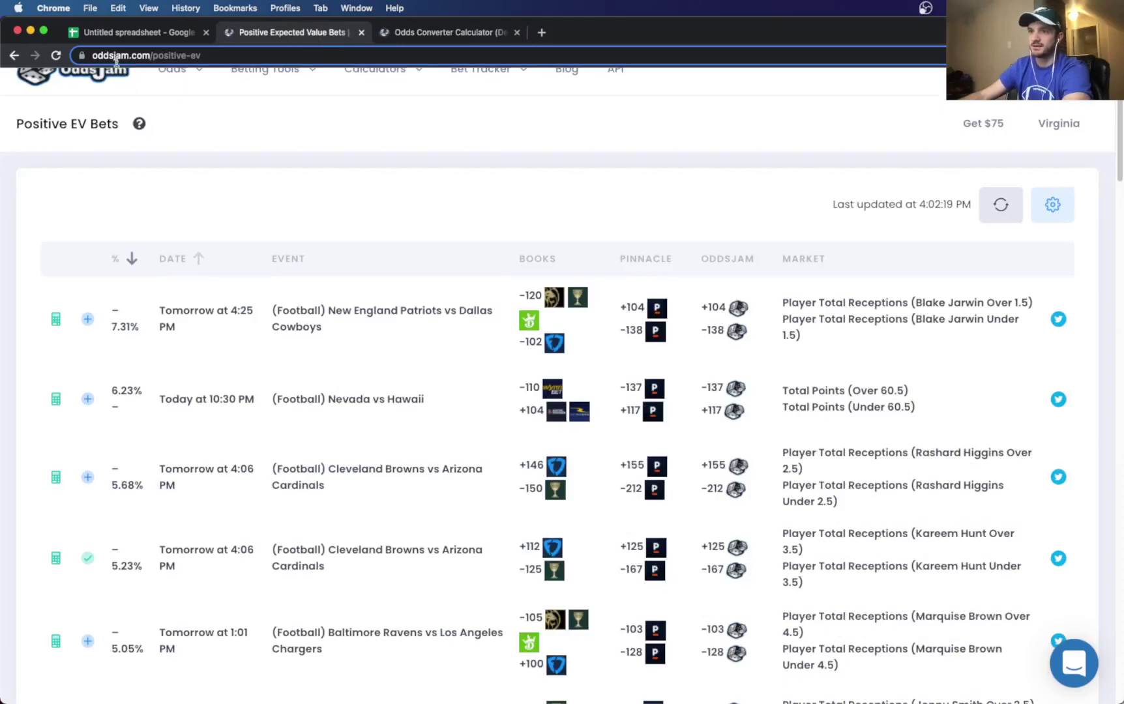
# Step: Back in the spreadsheet, enter a Winning formula in H2 based on 100/102
pyautogui.click(119, 34)
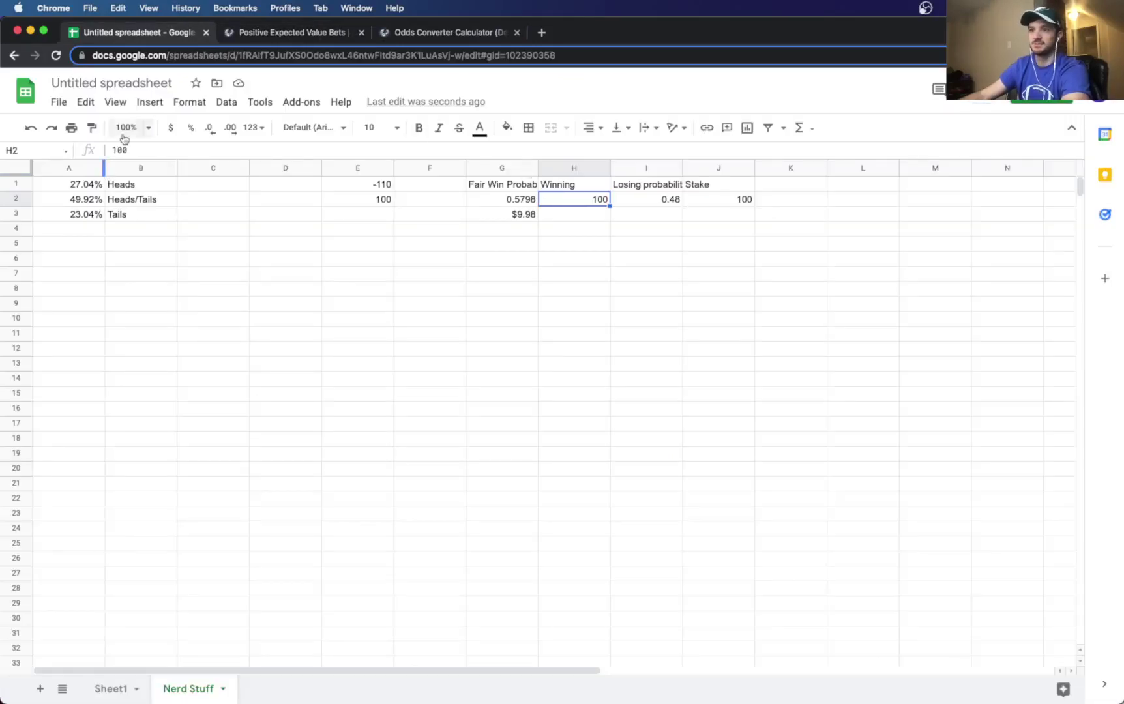
pyautogui.press('Return')
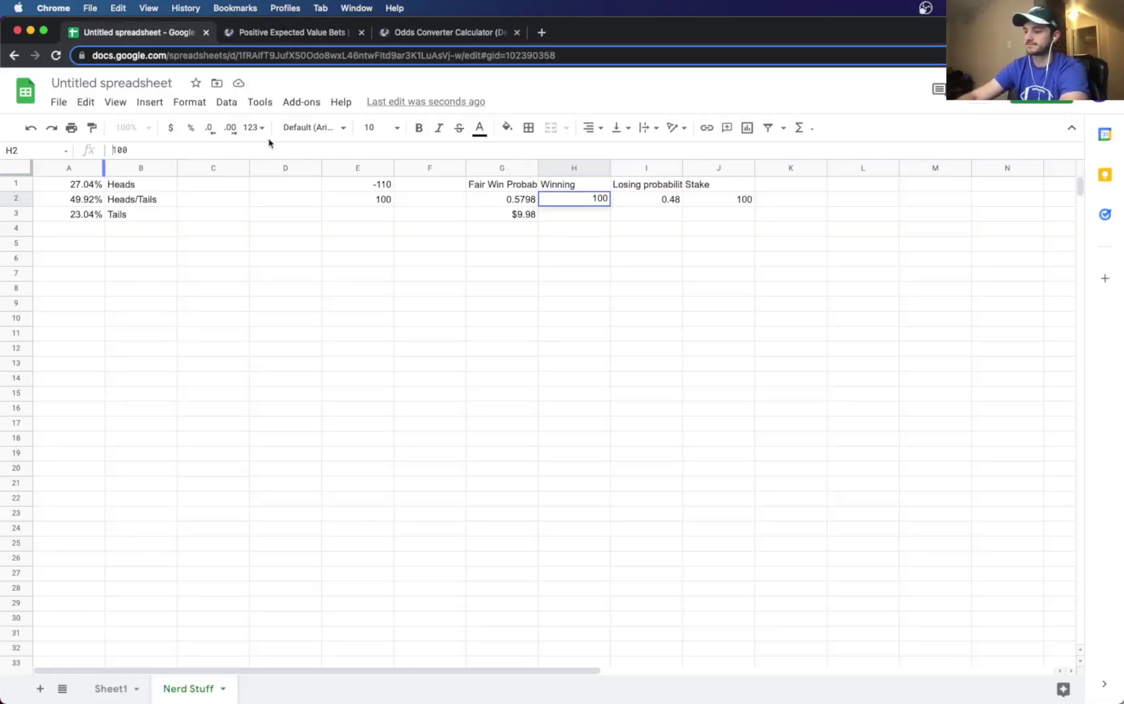
pyautogui.write('=')
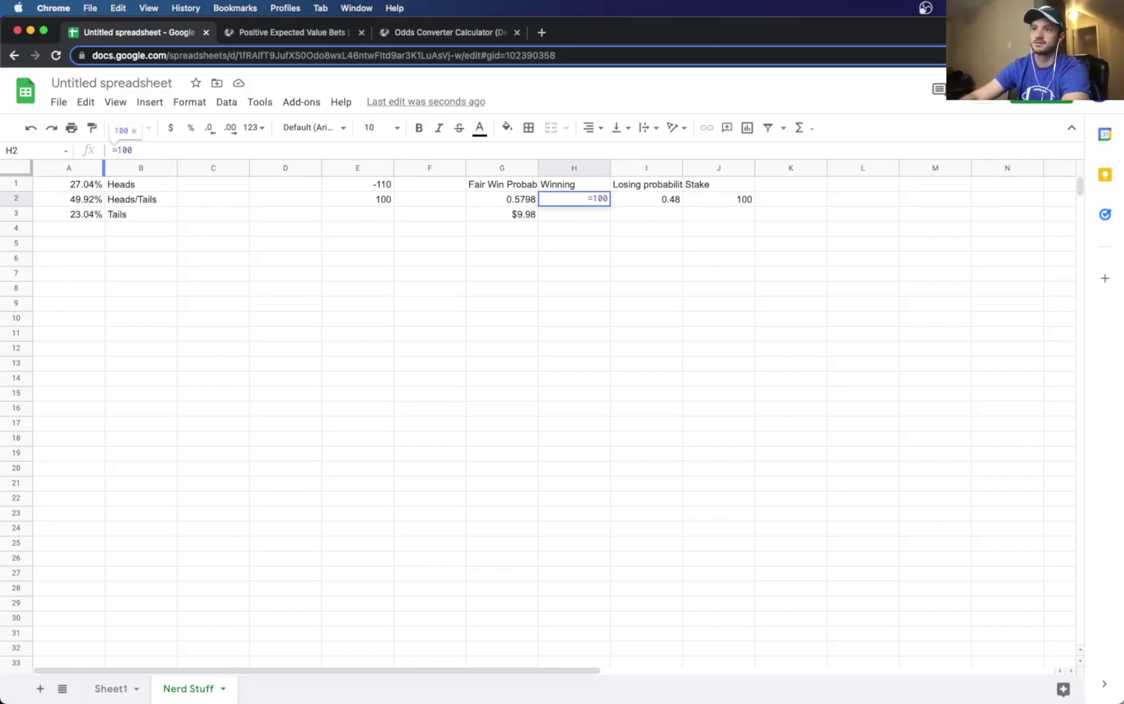
pyautogui.write('(')
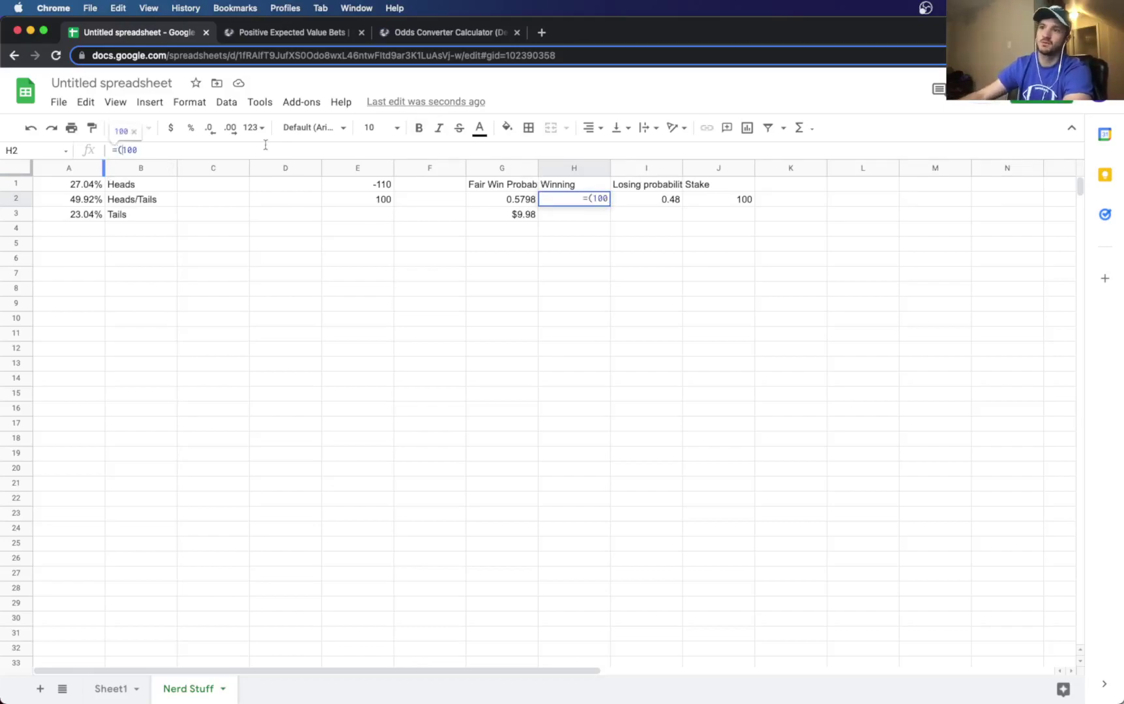
pyautogui.press('Right')
pyautogui.press('Right')
pyautogui.press('Right')
pyautogui.write('/')
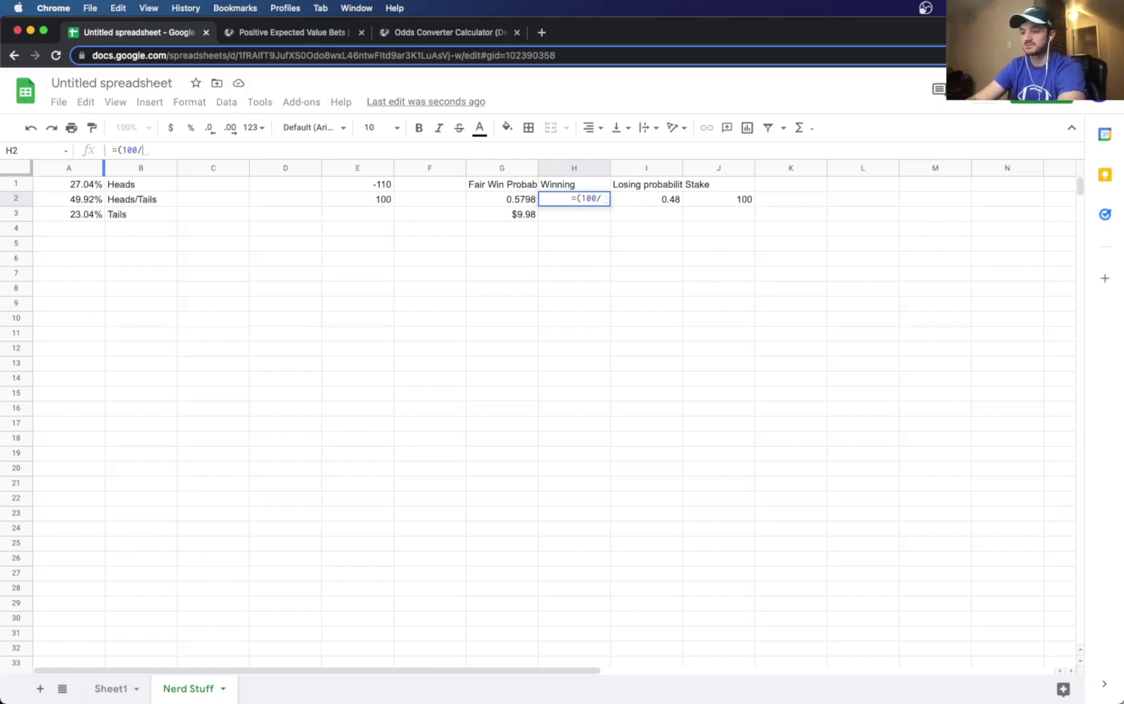
pyautogui.write('102)')
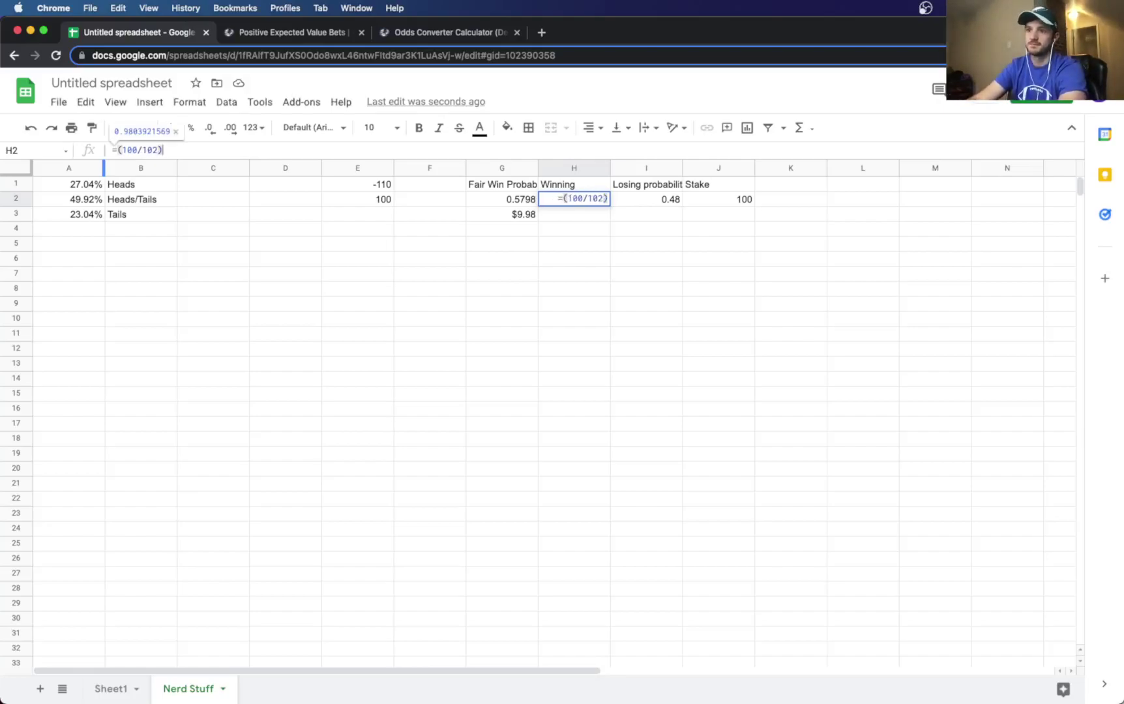
pyautogui.write('/*')
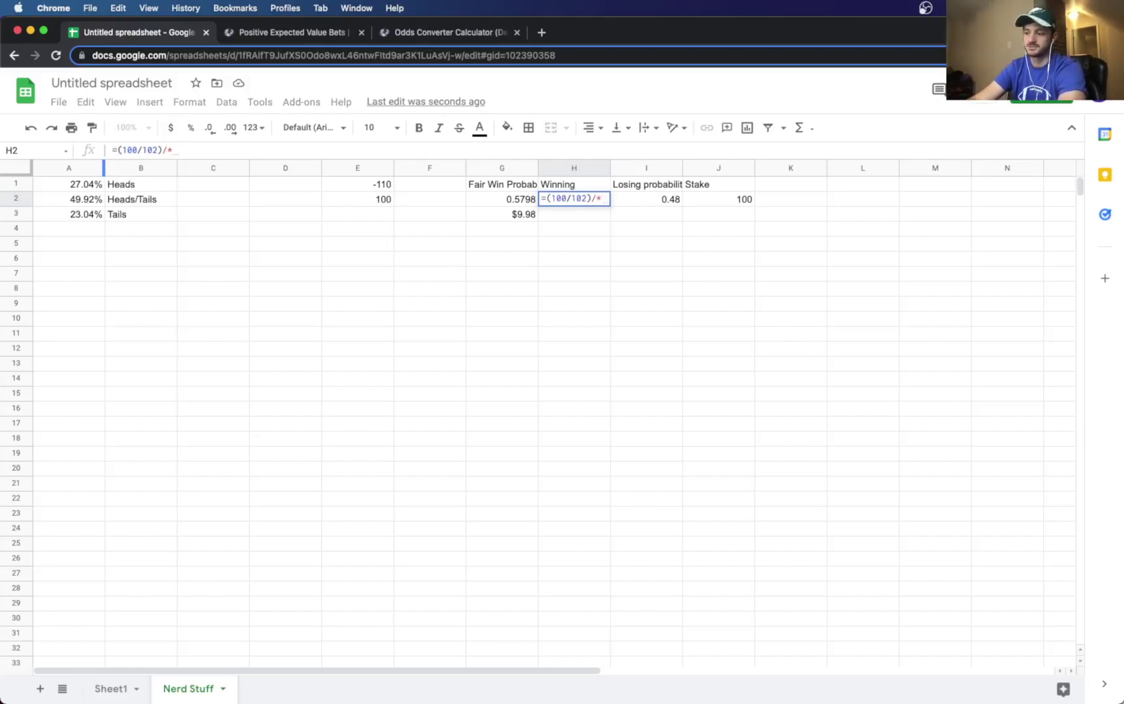
pyautogui.press('BackSpace')
pyautogui.write('100')
pyautogui.press('Tab')
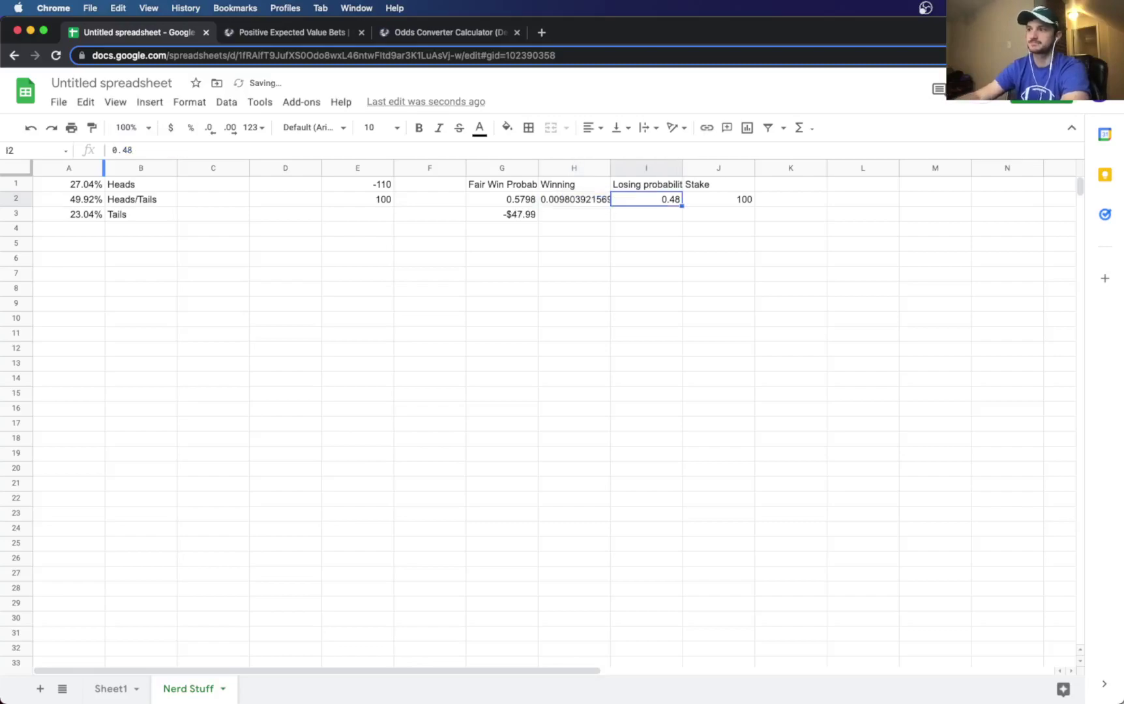
# Step: Correct H2 to (100/102)*100 and format it as currency, $98.04
pyautogui.click(605, 203)
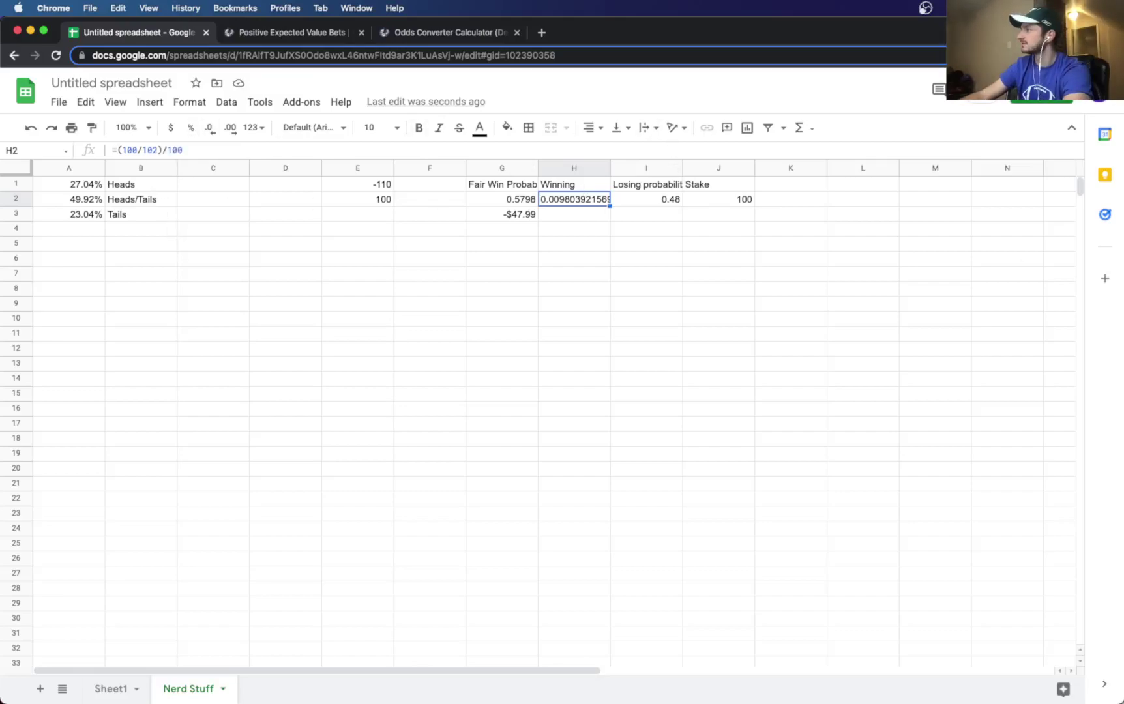
pyautogui.doubleClick(164, 150)
pyautogui.write('*')
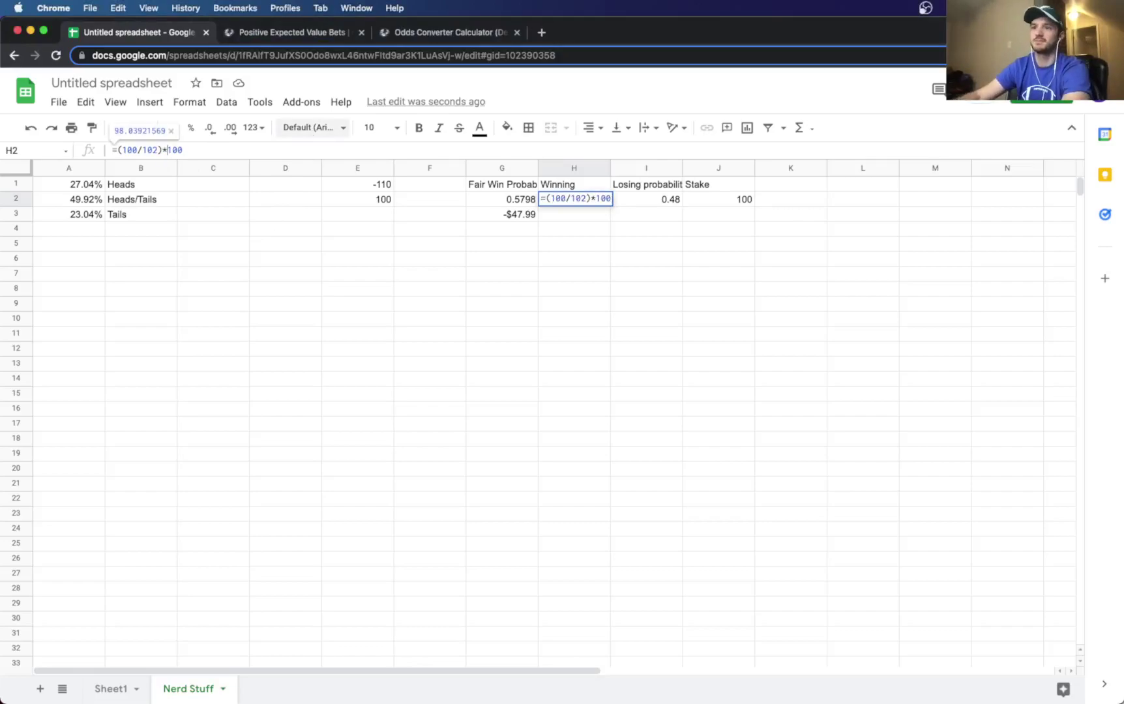
pyautogui.press('Tab')
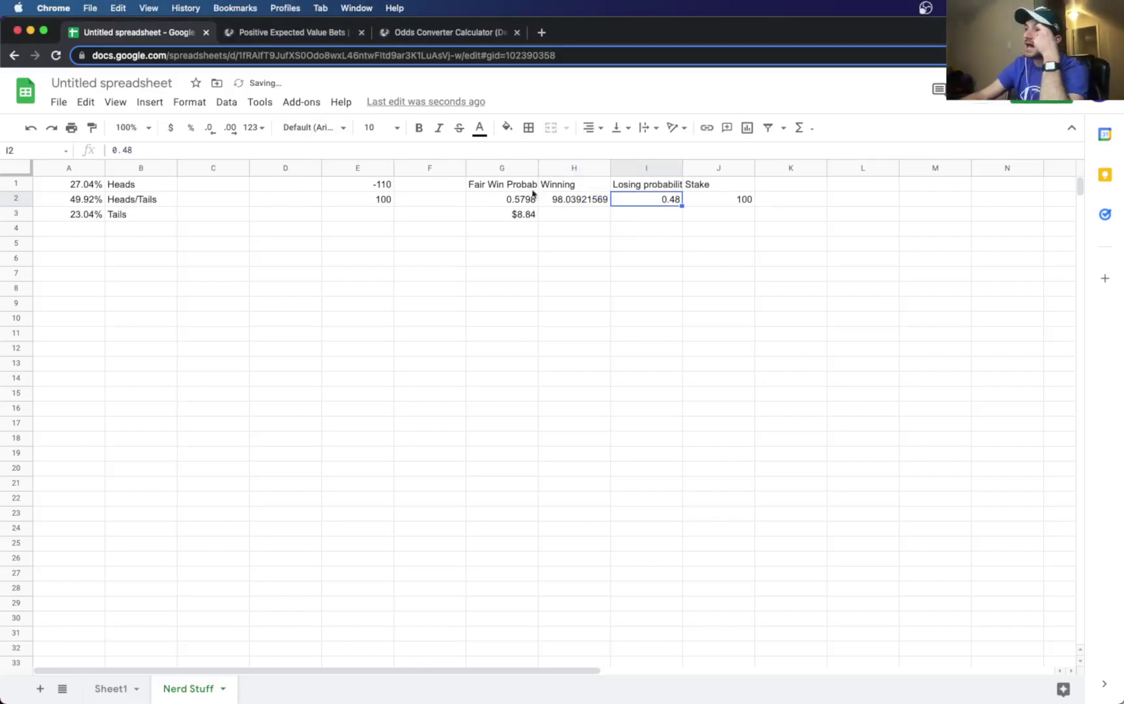
pyautogui.click(604, 201)
pyautogui.click(171, 128)
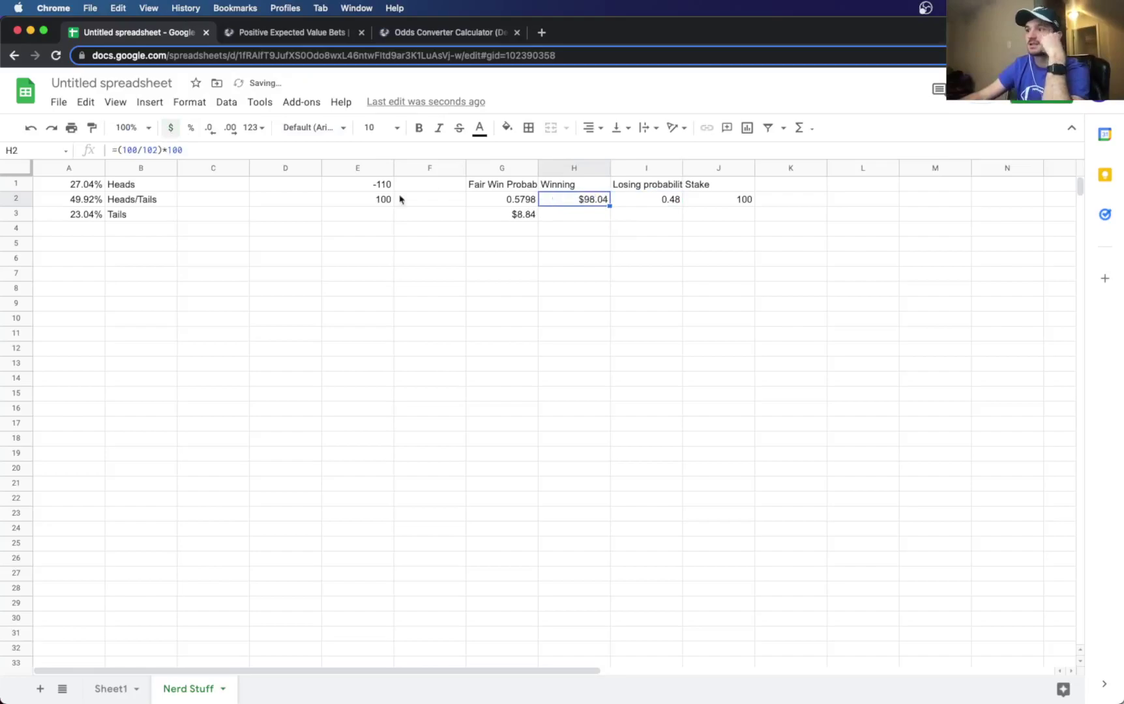
pyautogui.click(647, 208)
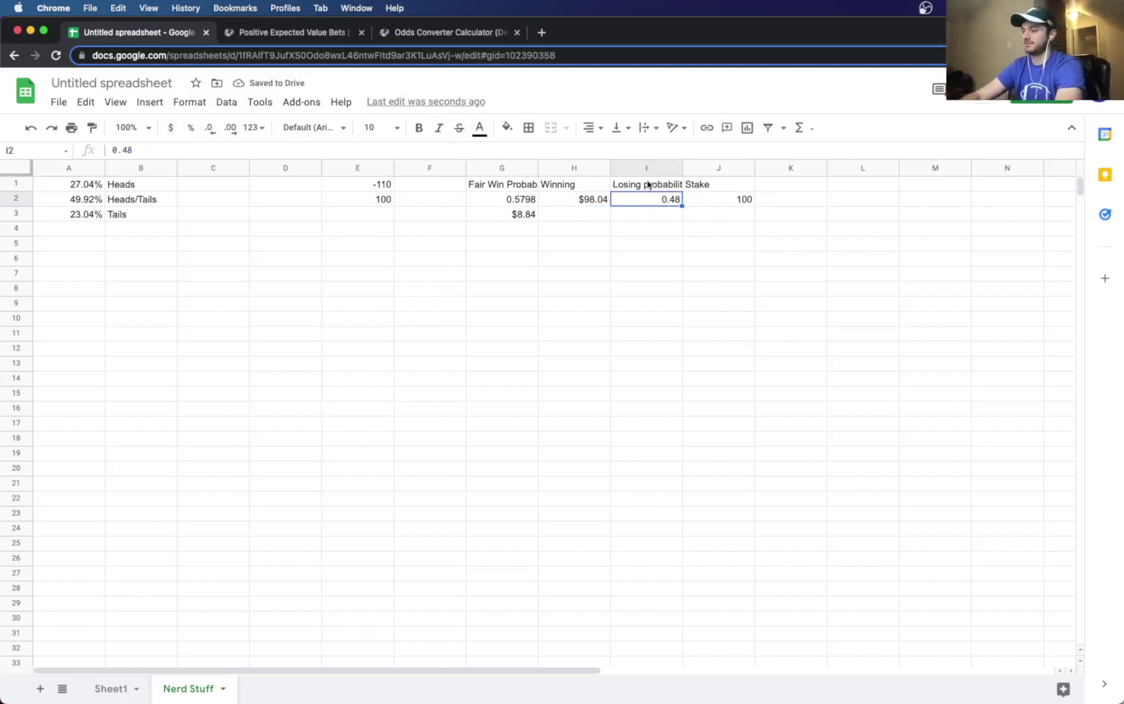
# Step: Set I2 to =1-G2, giving 0.4202, and check G3's $14.82 expected value
pyautogui.write('=1-')
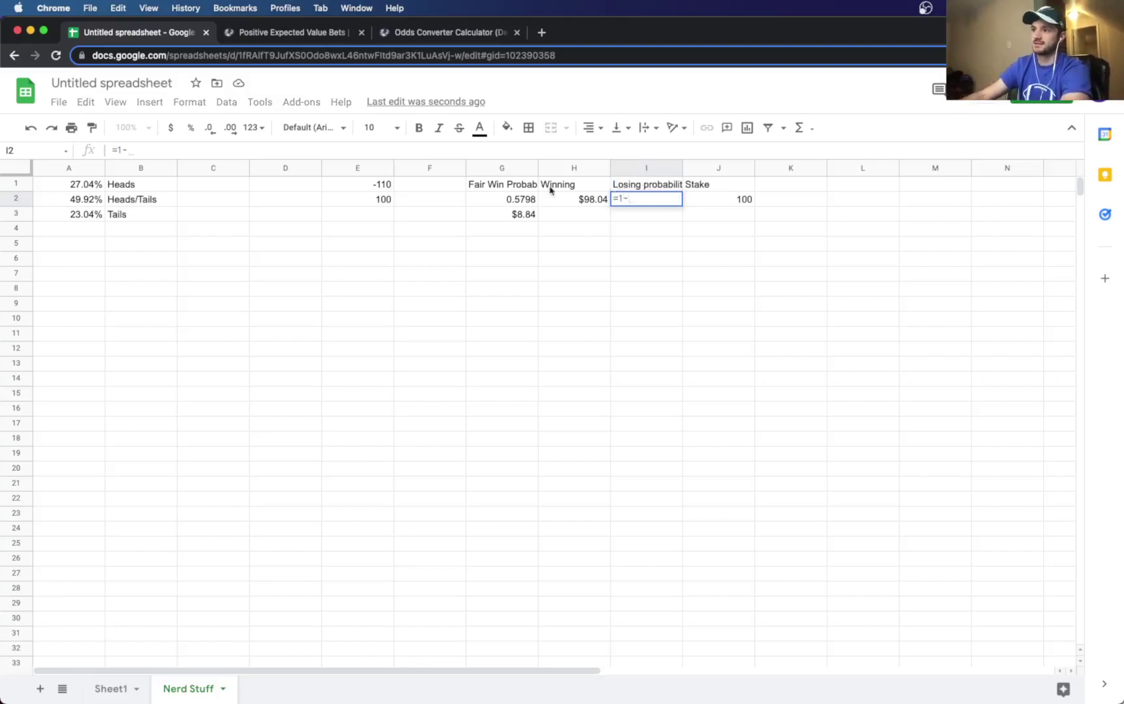
pyautogui.click(495, 203)
pyautogui.press('Tab')
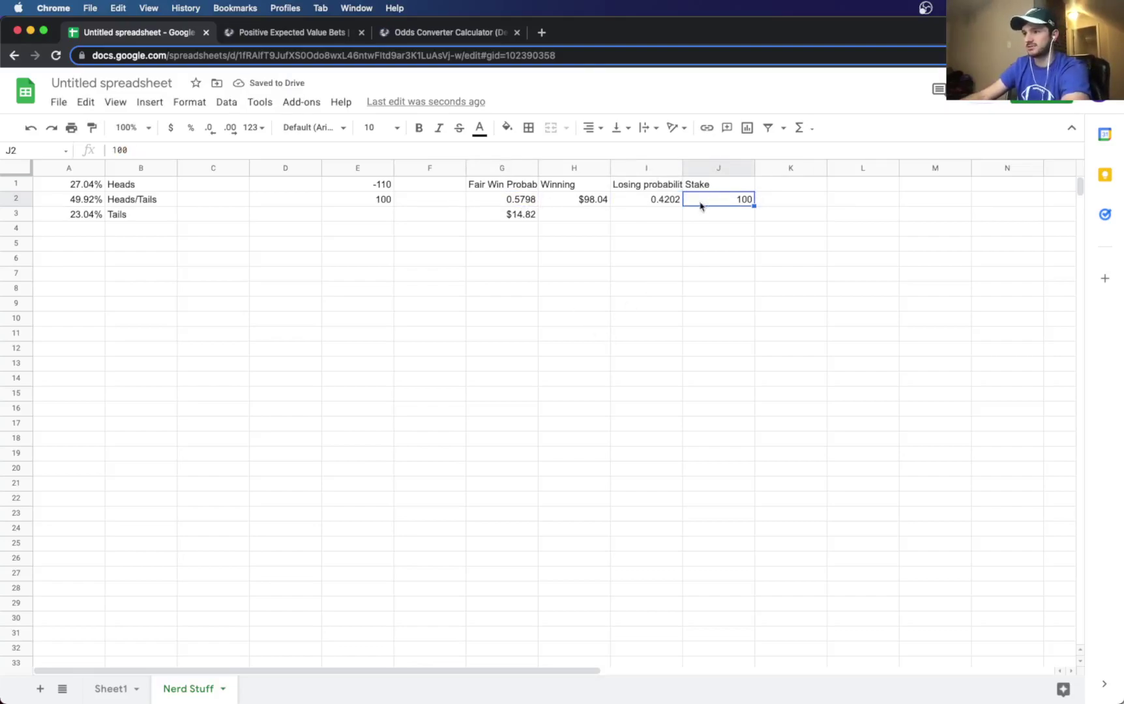
pyautogui.click(525, 217)
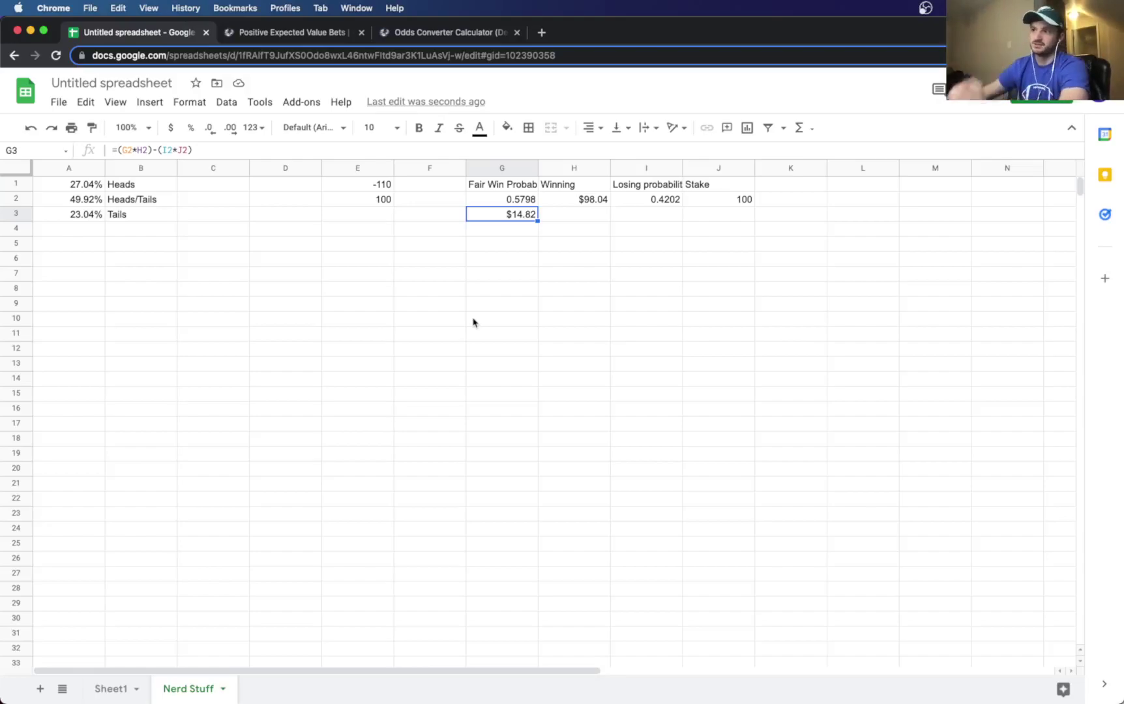
# Step: Change both 0.52 factors in A1's Heads probability to 0.58
pyautogui.click(93, 186)
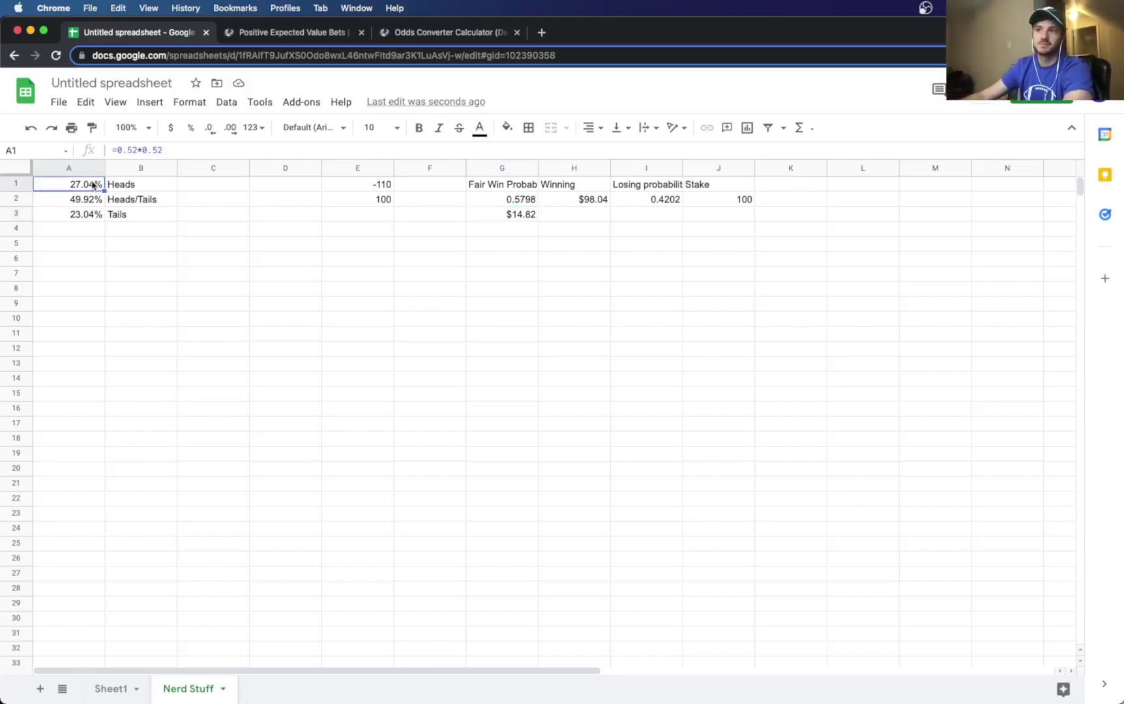
pyautogui.click(128, 150)
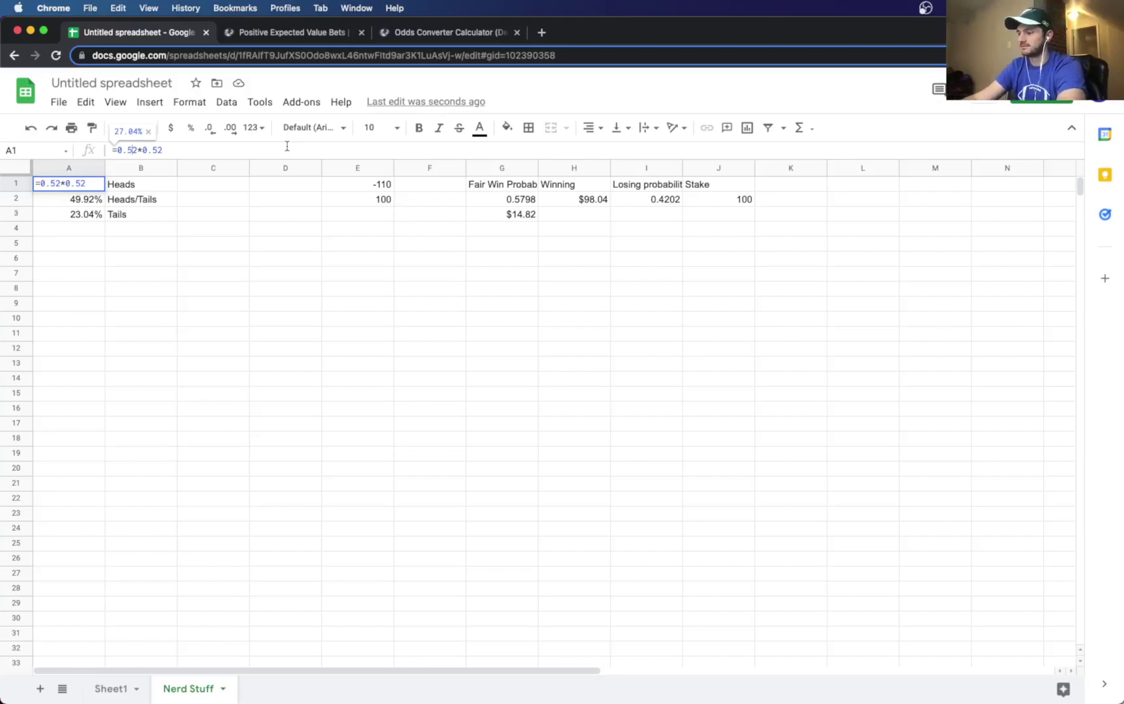
pyautogui.press('Delete')
pyautogui.write('8')
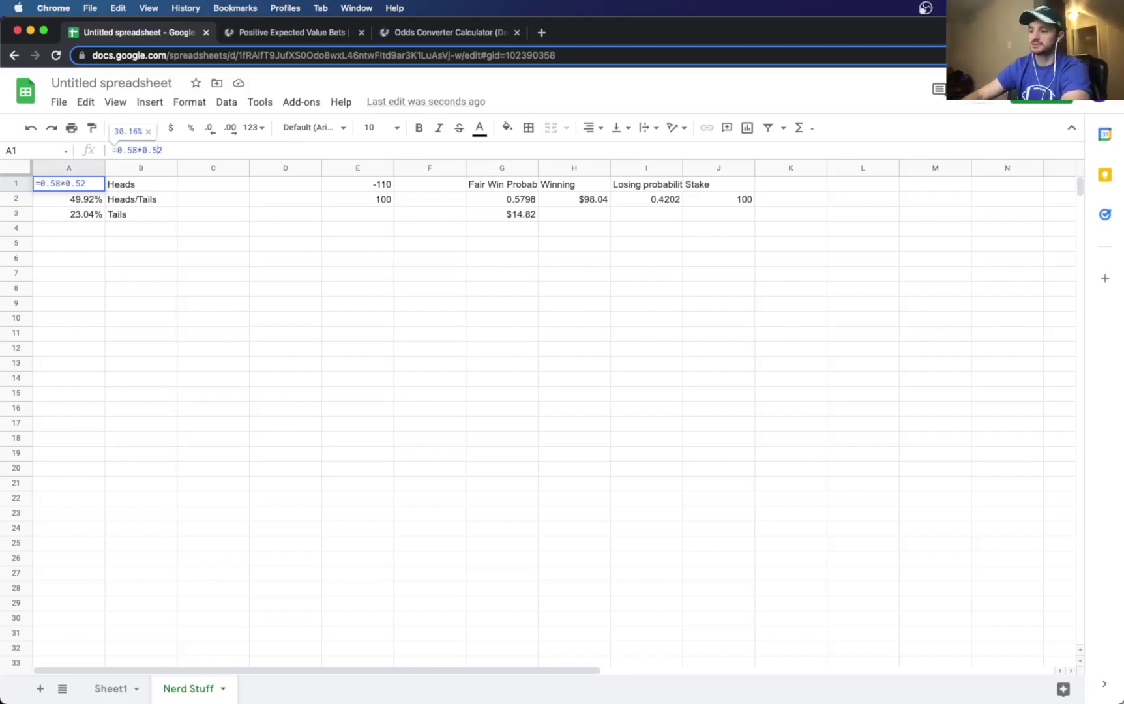
pyautogui.press('Delete')
pyautogui.write('8')
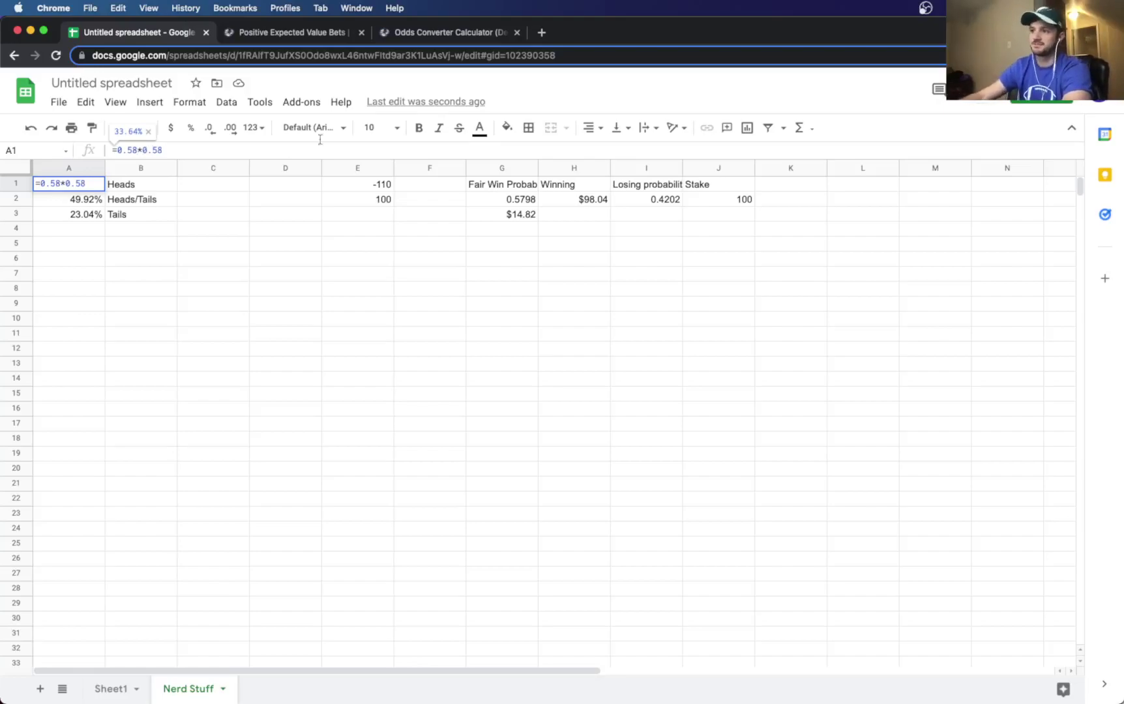
pyautogui.click(293, 32)
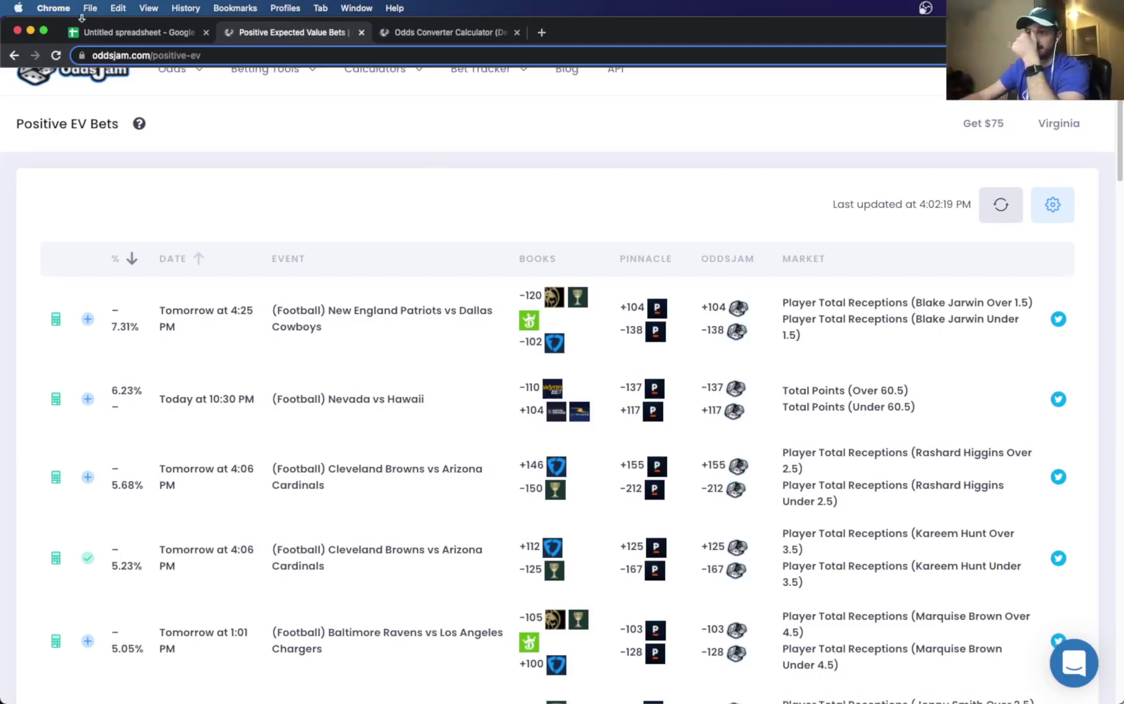
pyautogui.click(174, 38)
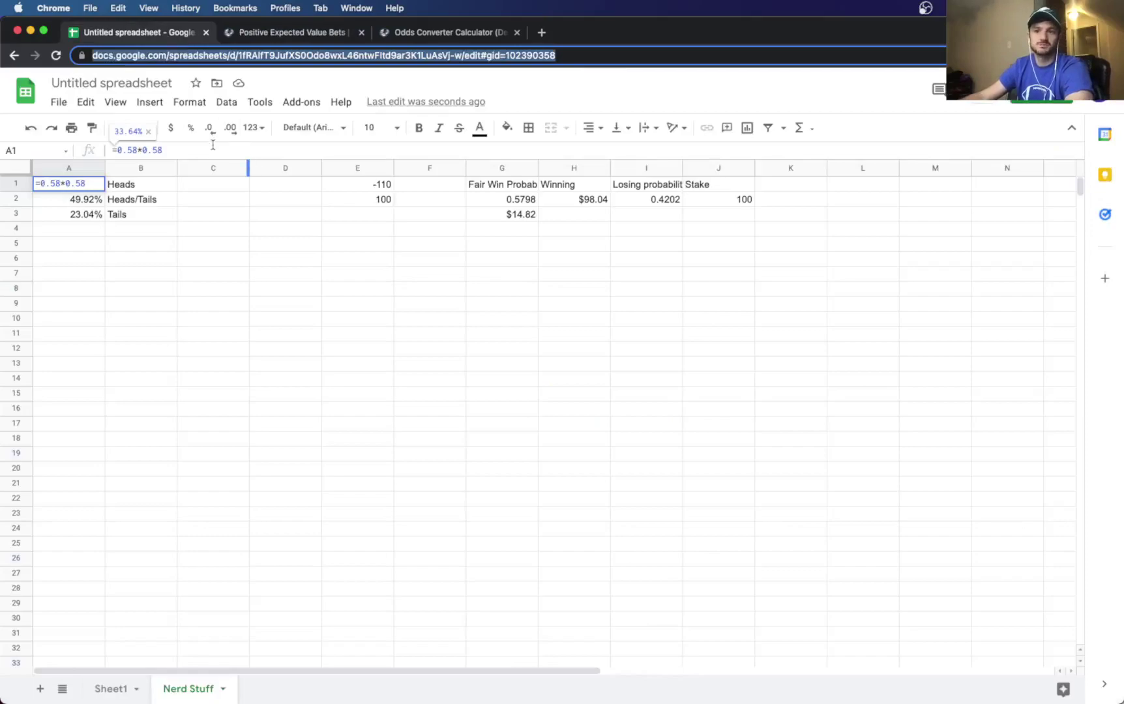
pyautogui.click(163, 190)
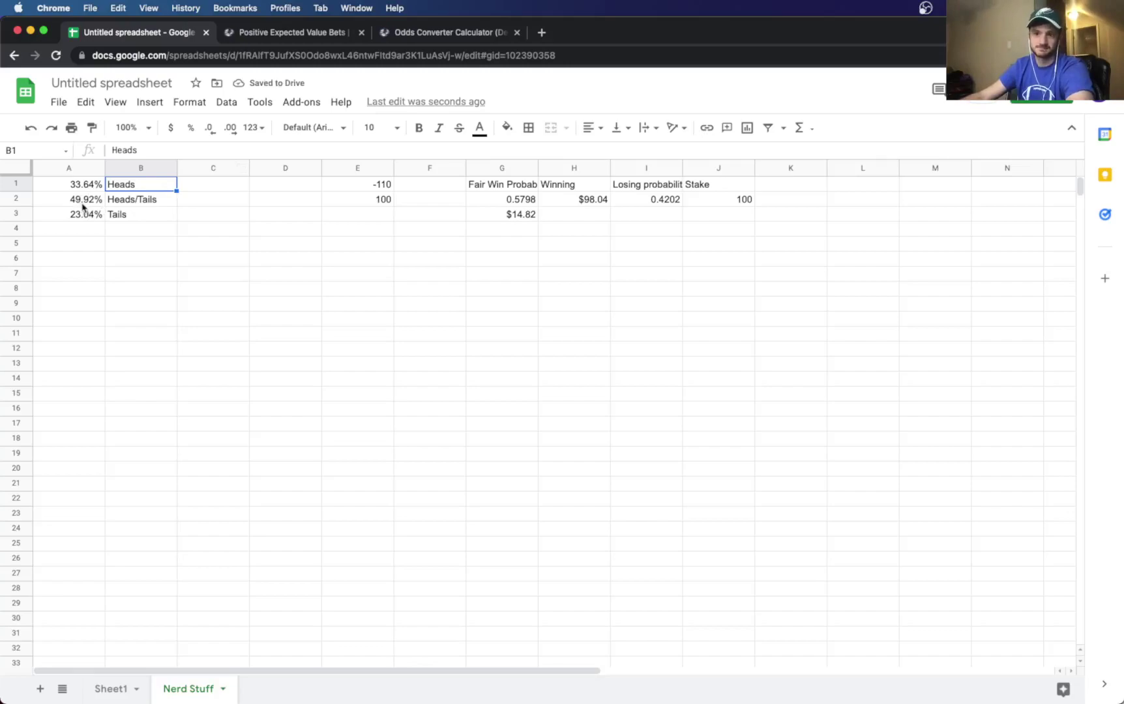
# Step: Update A2's heads/tails probability factors to 0.58 and 0.42
pyautogui.click(83, 204)
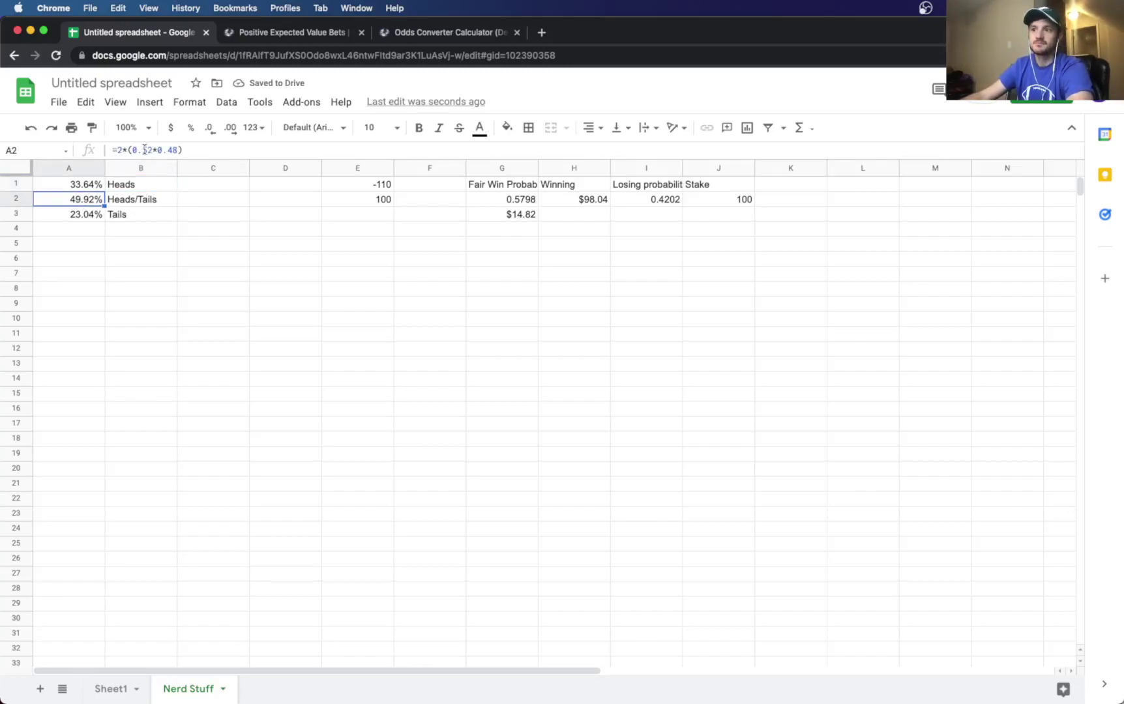
pyautogui.click(144, 150)
pyautogui.press('BackSpace')
pyautogui.write('8')
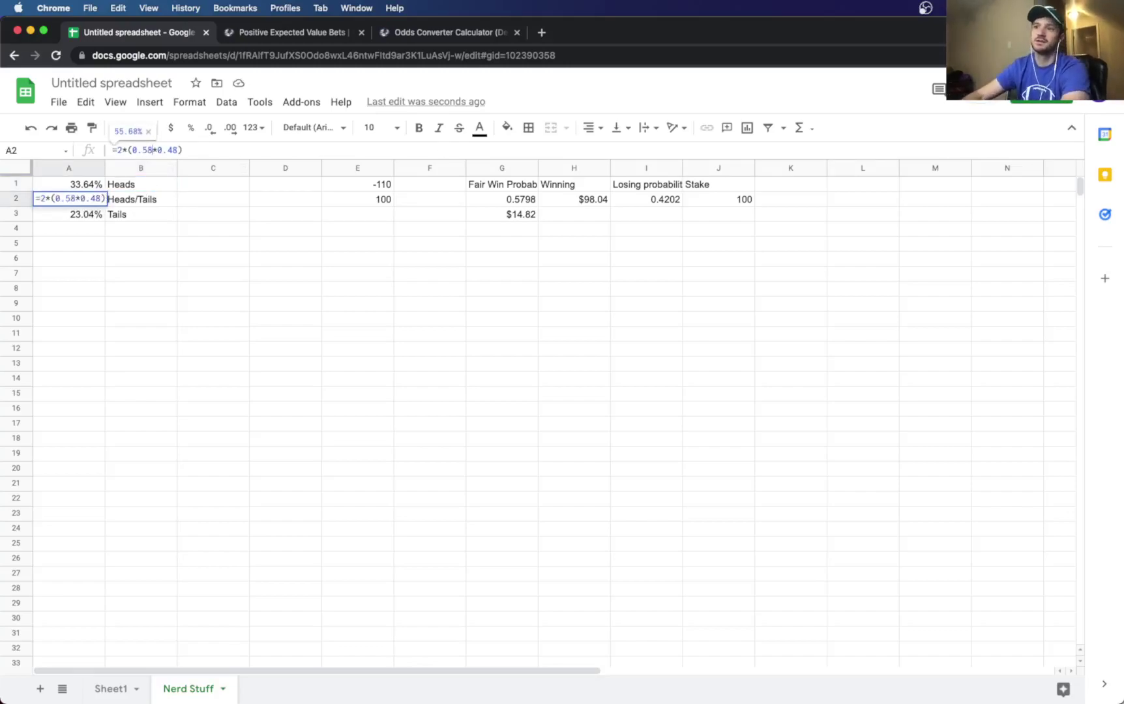
pyautogui.press('BackSpace')
pyautogui.write('2')
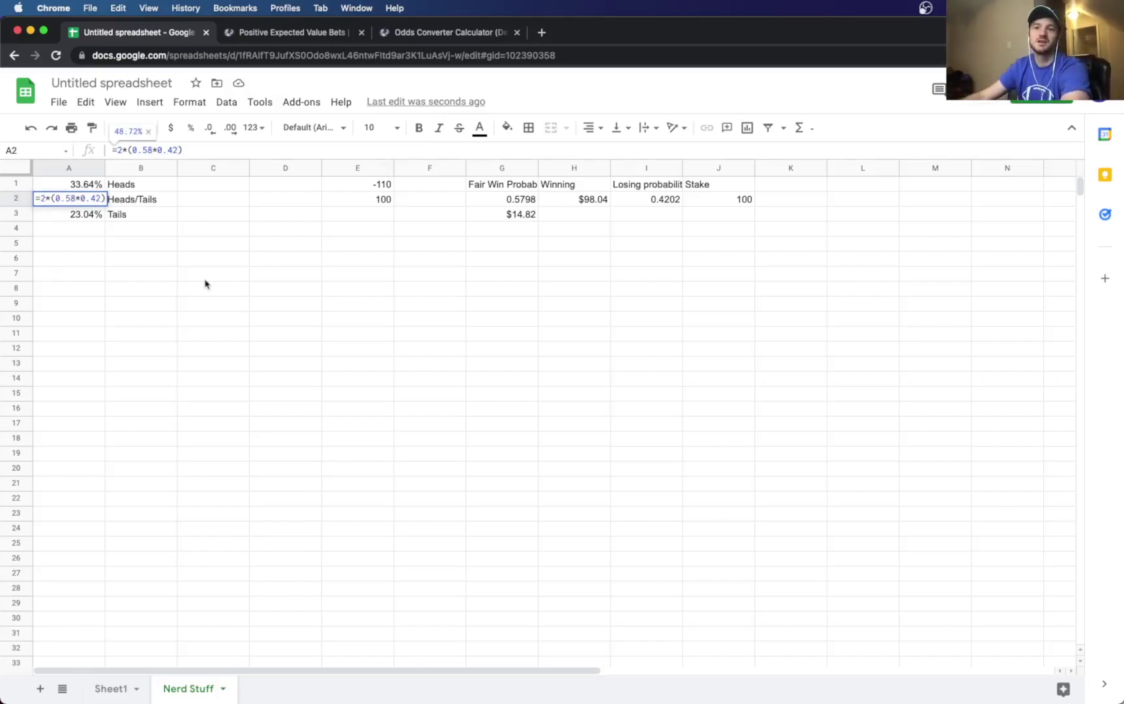
pyautogui.press('Tab')
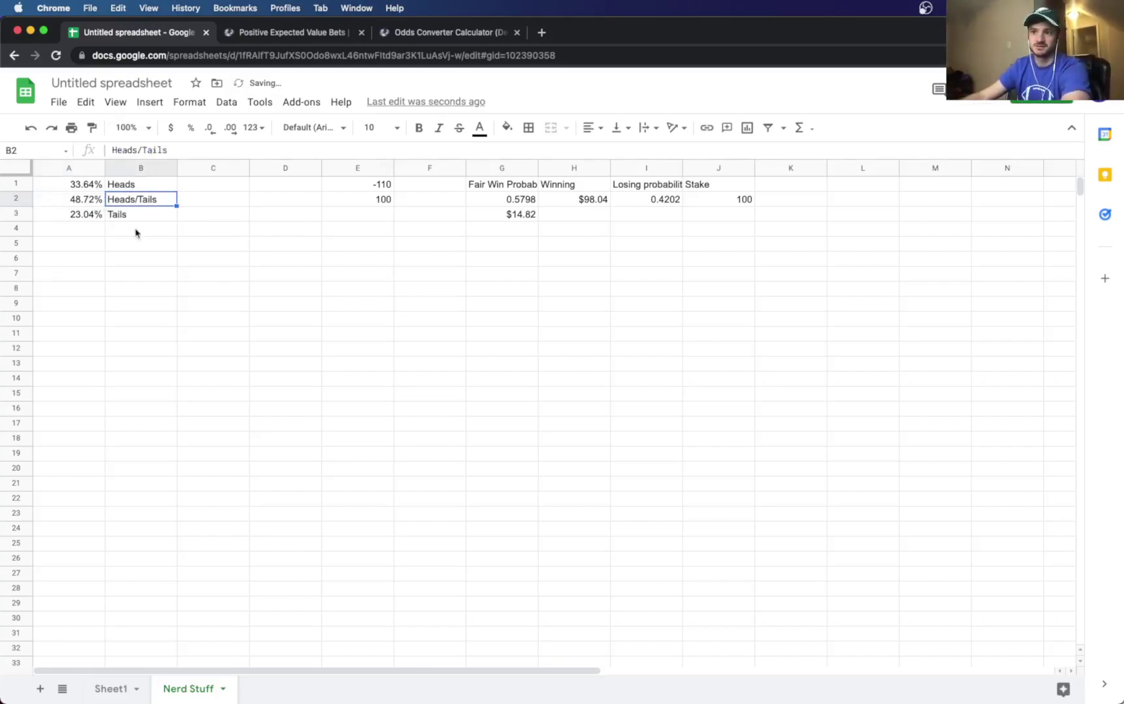
# Step: Make A3 0.42*0.42 (17.64%) and clear the Tails label in B3
pyautogui.click(94, 215)
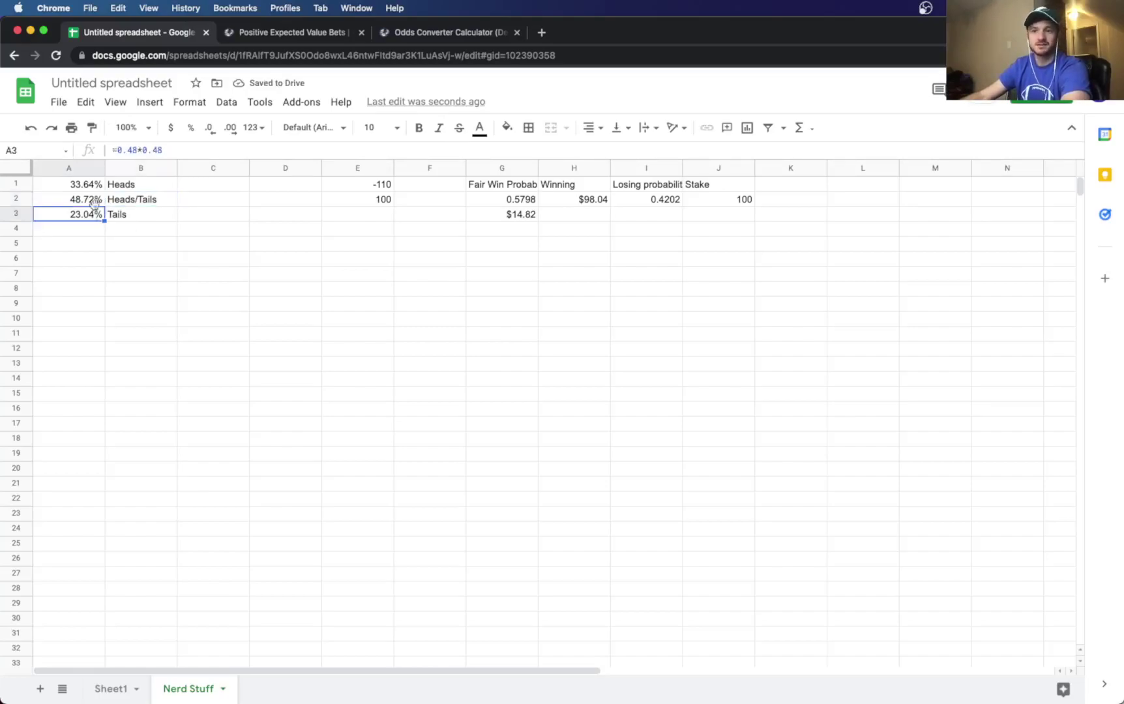
pyautogui.click(135, 150)
pyautogui.press('BackSpace')
pyautogui.write('2')
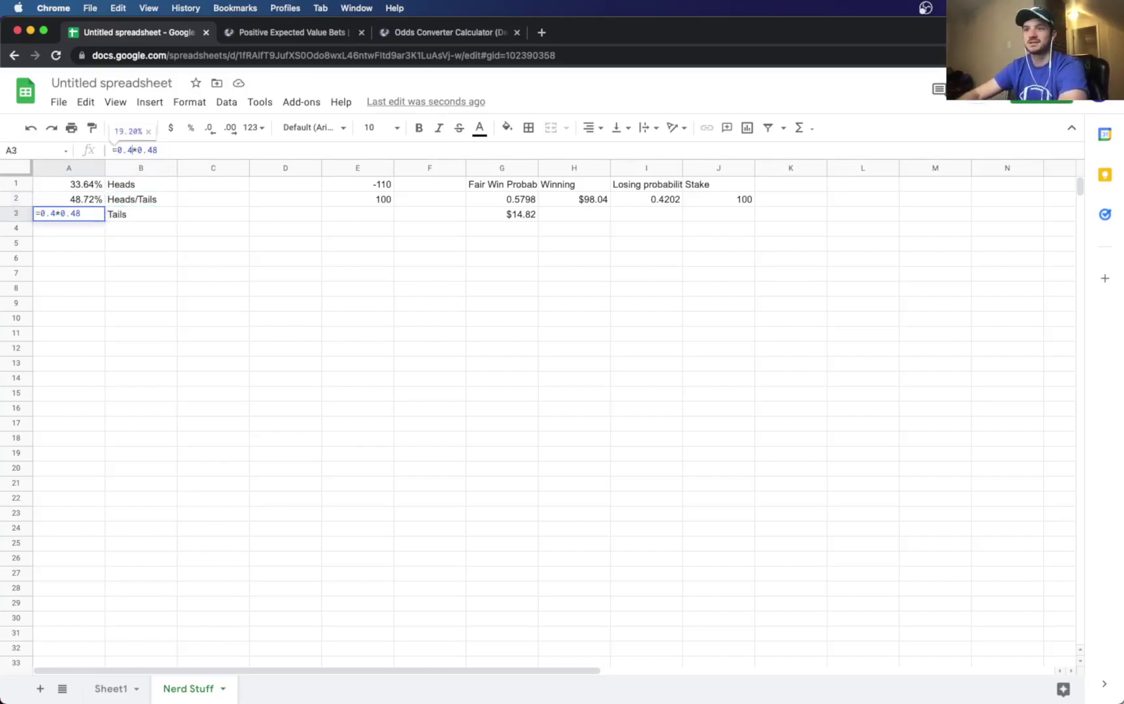
pyautogui.press('BackSpace')
pyautogui.write('2')
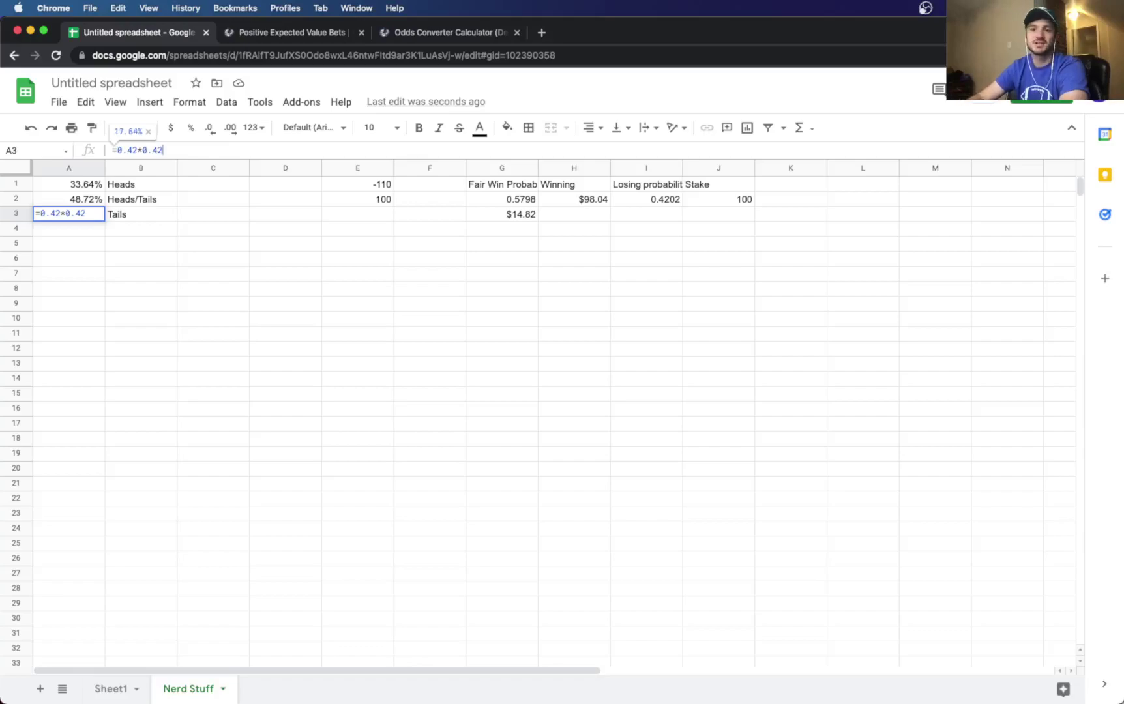
pyautogui.press('Tab')
pyautogui.write("'")
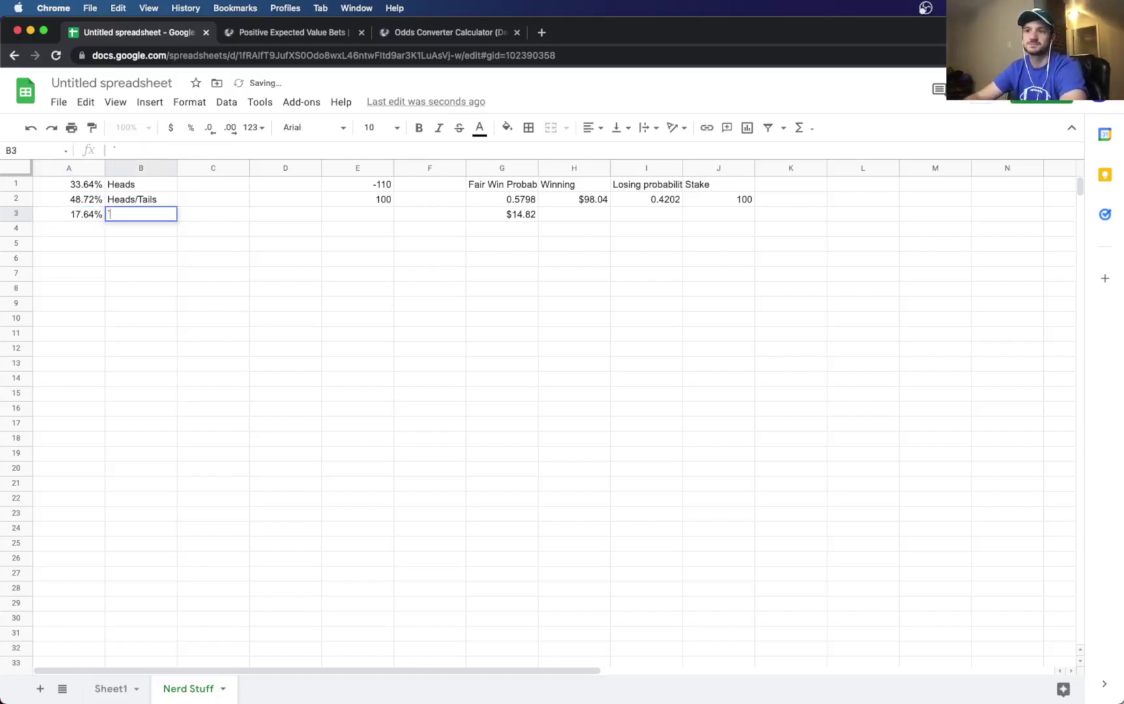
pyautogui.press('Tab')
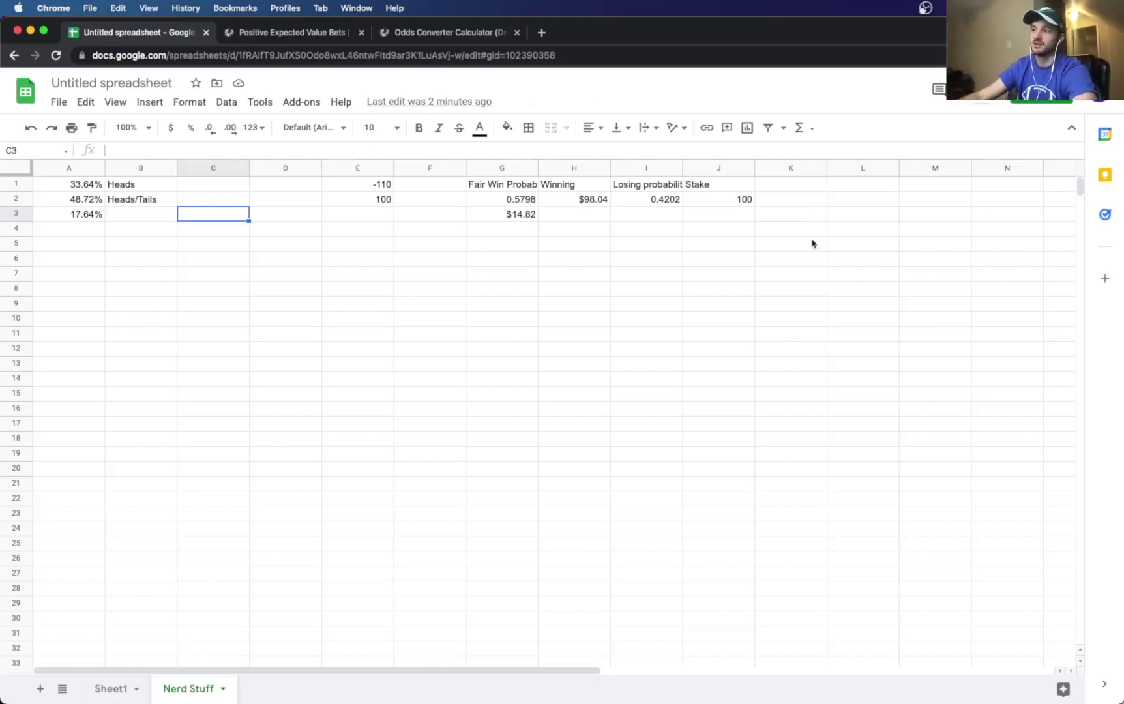
pyautogui.click(287, 34)
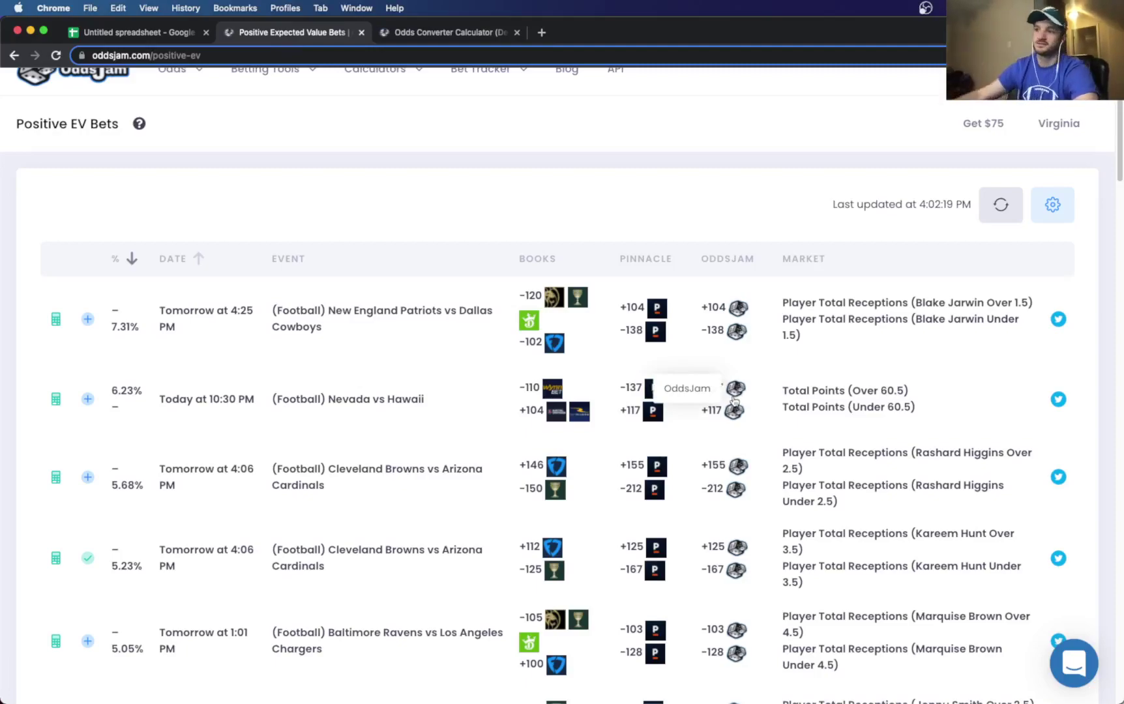
pyautogui.click(186, 36)
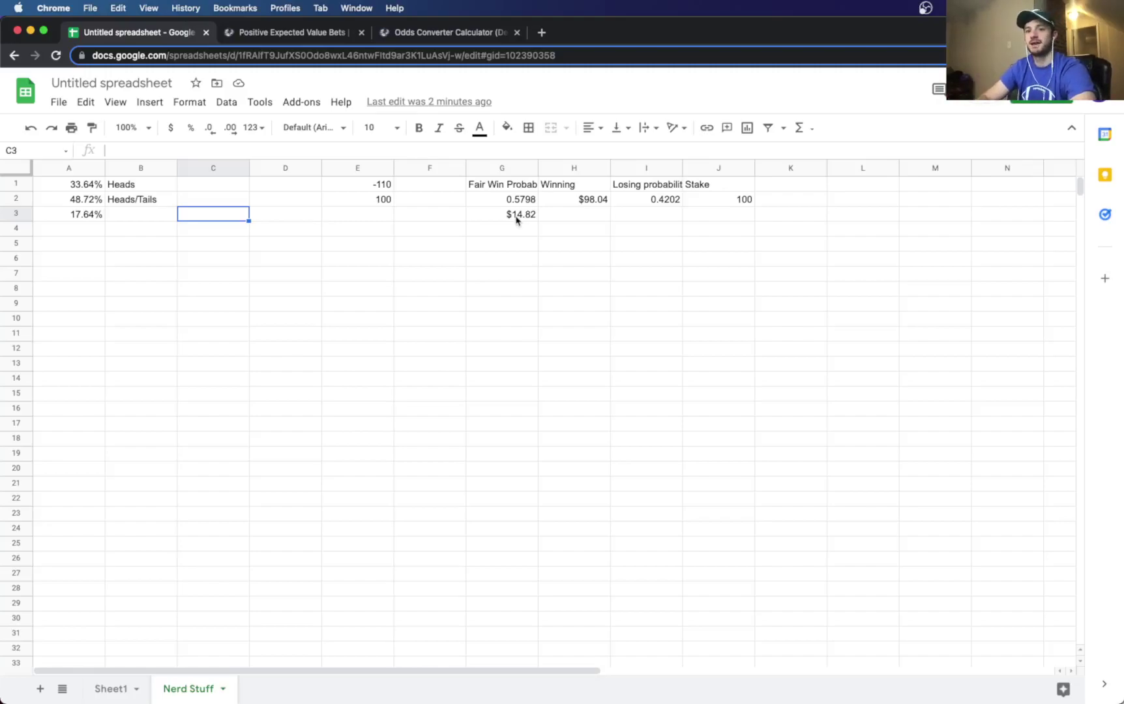
# Step: Go from the Positive EV page to the OddsJam profit dashboard
pyautogui.click(293, 32)
pyautogui.scroll(1, 148, 156)
pyautogui.click(88, 106)
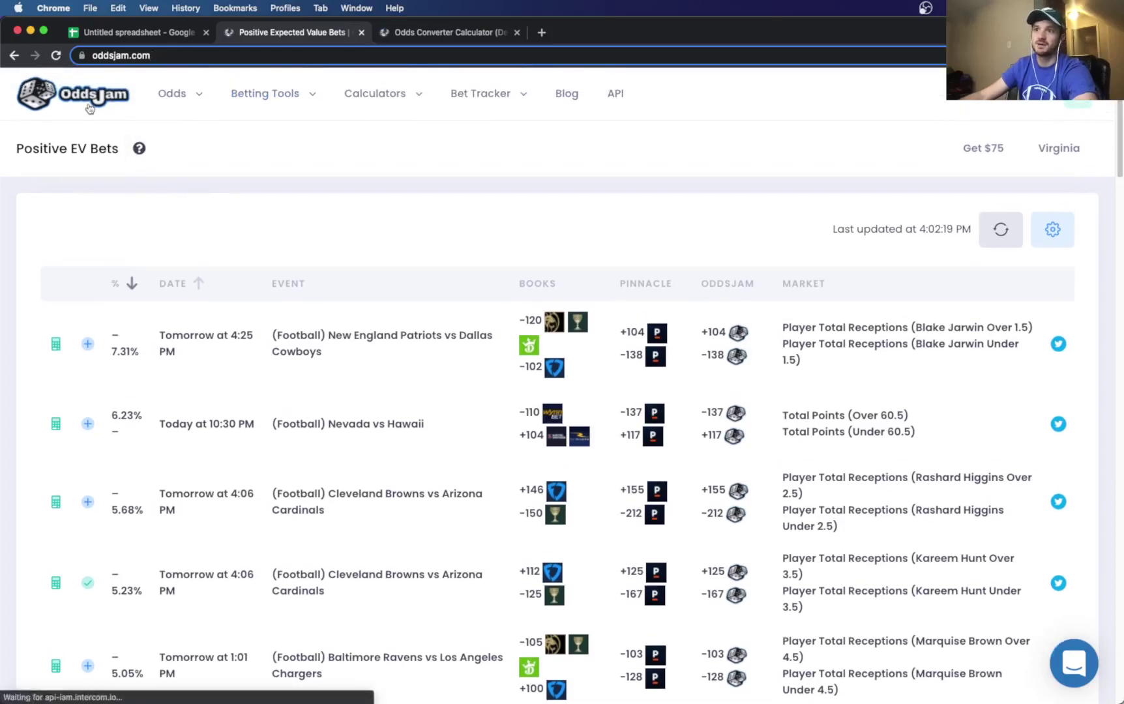
pyautogui.scroll(-3, 372, 472)
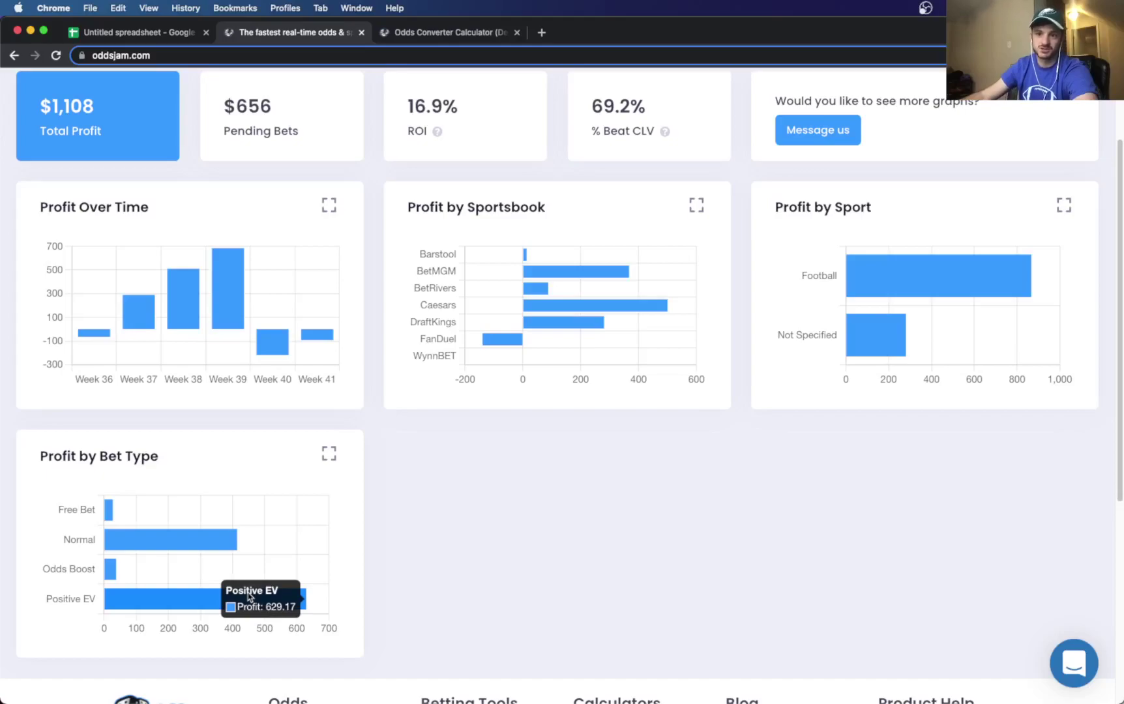
pyautogui.scroll(3, 249, 597)
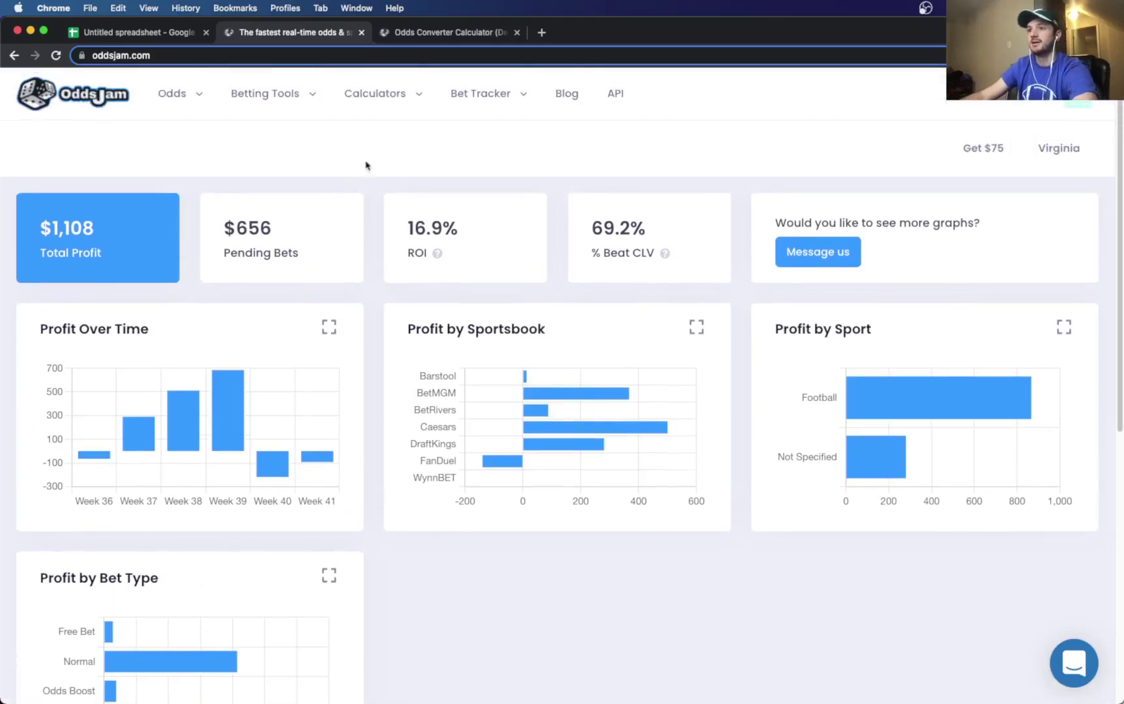
# Step: Open the Bet Tracker's bets list filtered to Positive EV bets
pyautogui.moveTo(391, 95)
pyautogui.moveTo(481, 93)
pyautogui.click(483, 154)
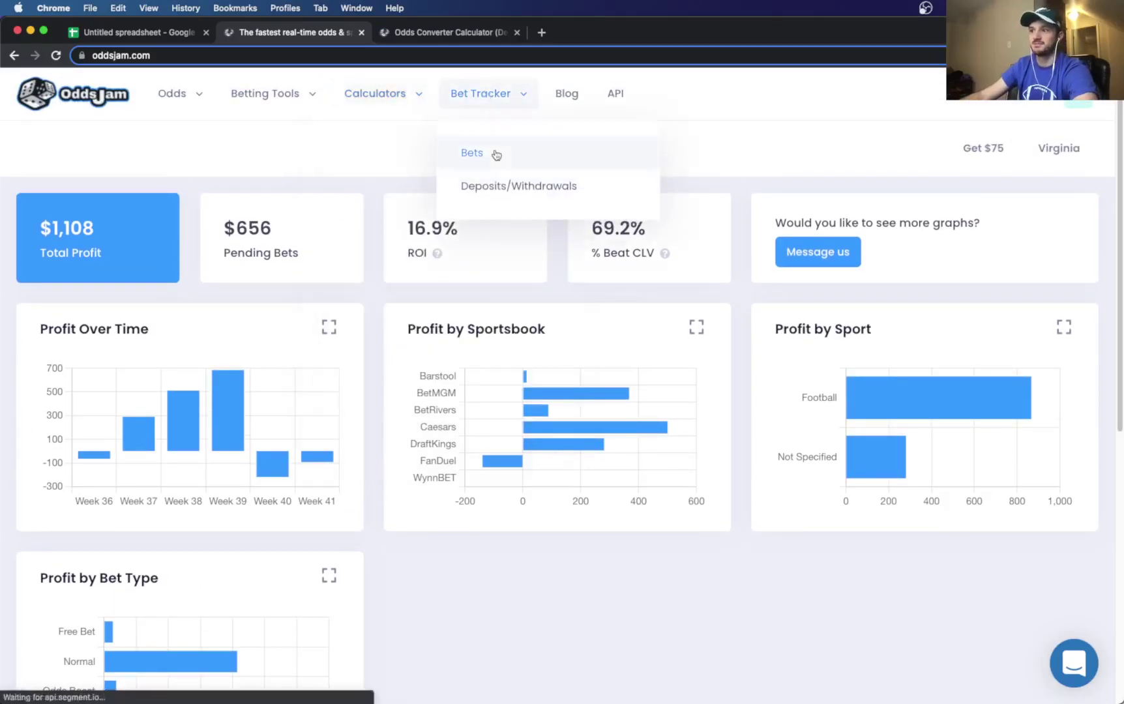
pyautogui.click(238, 284)
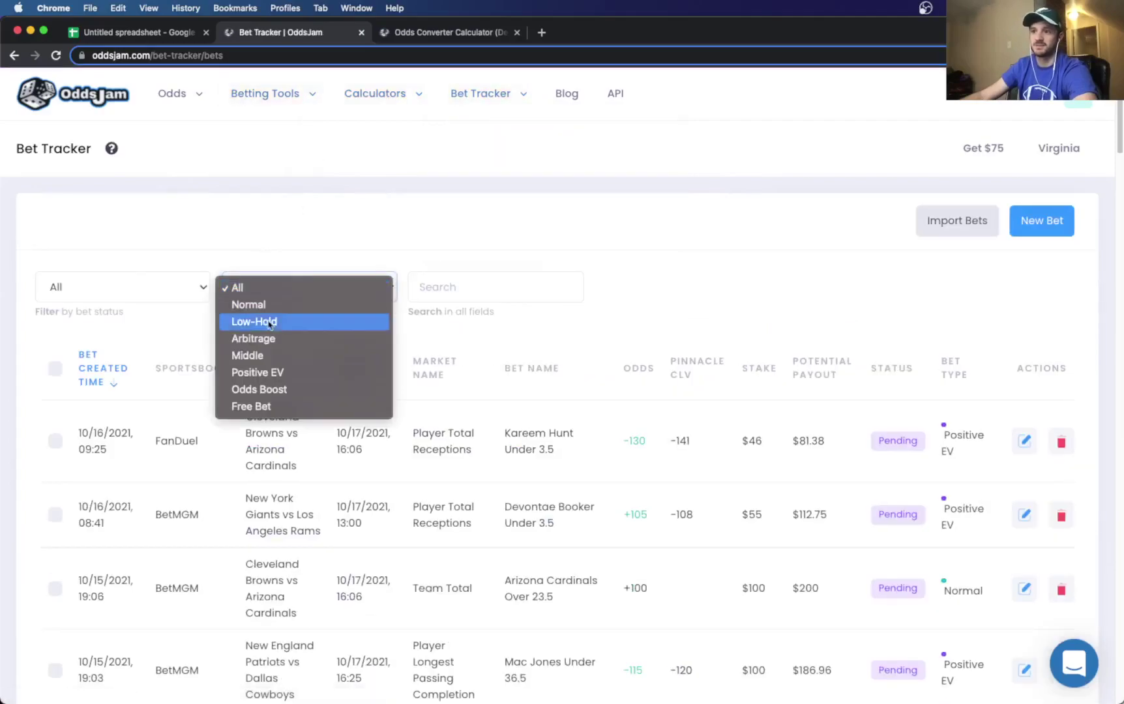
pyautogui.click(261, 376)
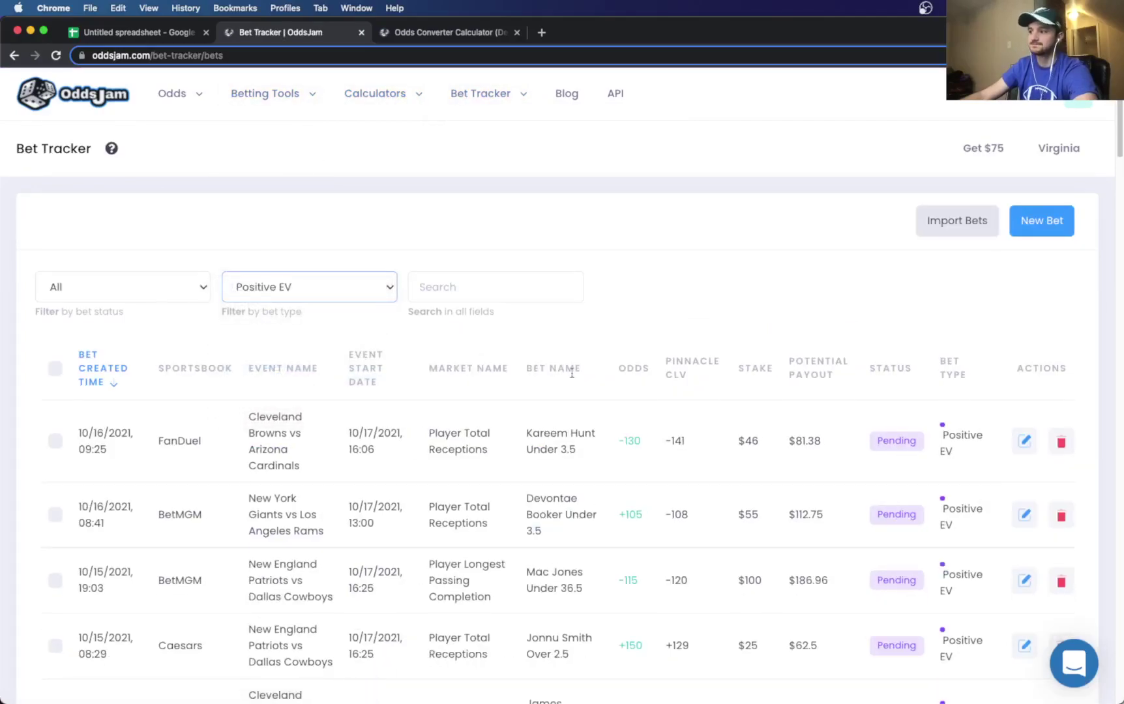
# Step: Review the filtered Positive EV bets, then return to the profit dashboard
pyautogui.scroll(-6, 561, 372)
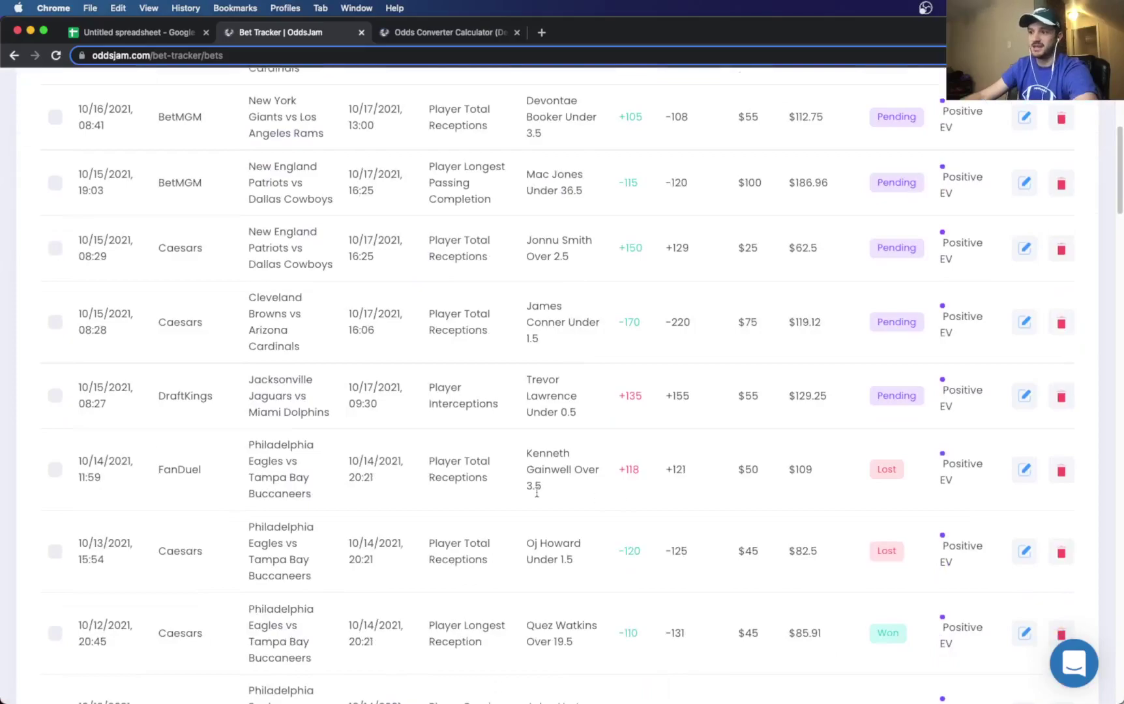
pyautogui.scroll(-4, 615, 392)
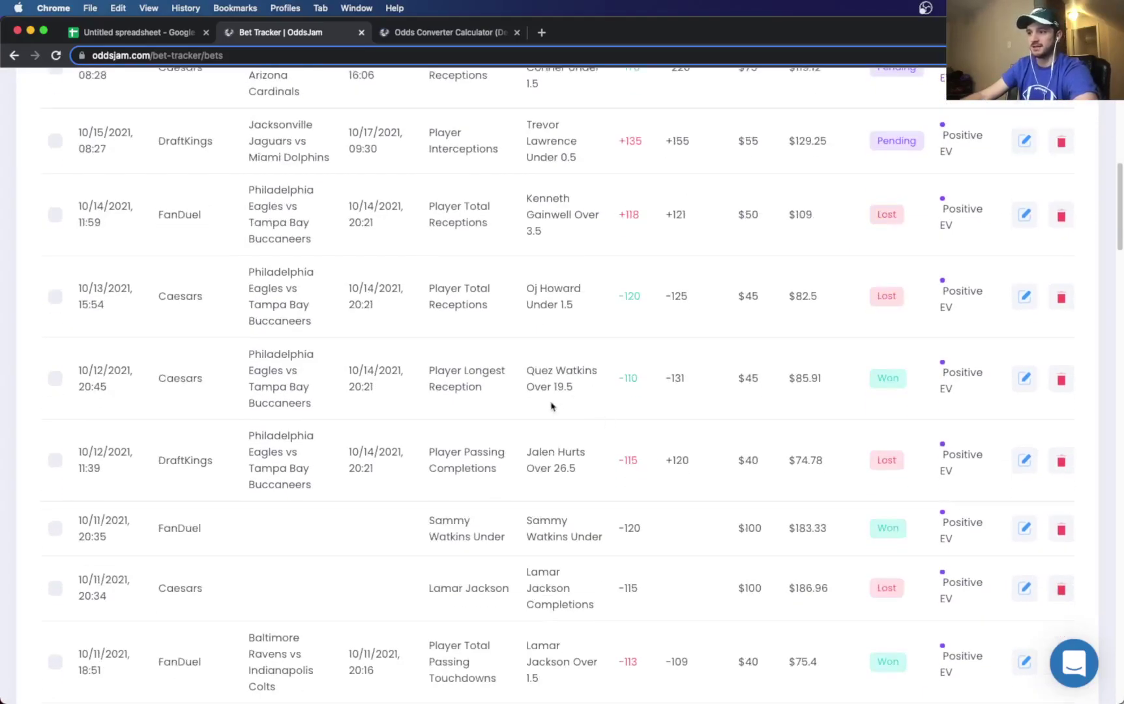
pyautogui.scroll(10, 575, 459)
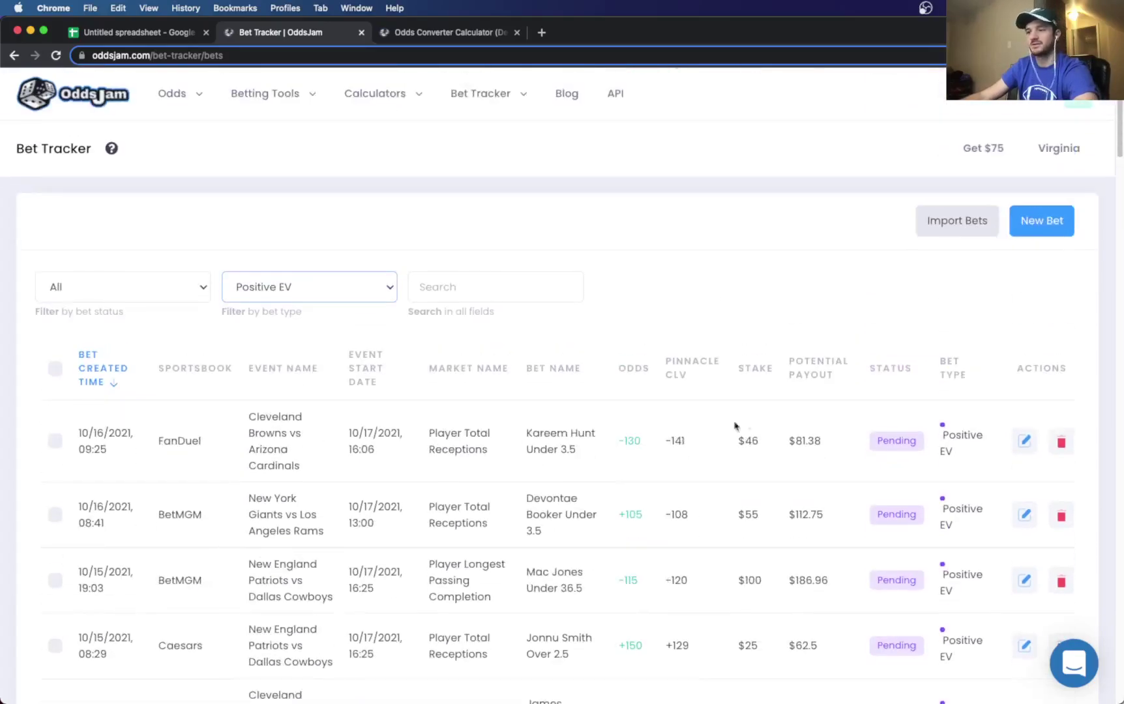
pyautogui.scroll(-14, 737, 427)
pyautogui.scroll(-20, 819, 462)
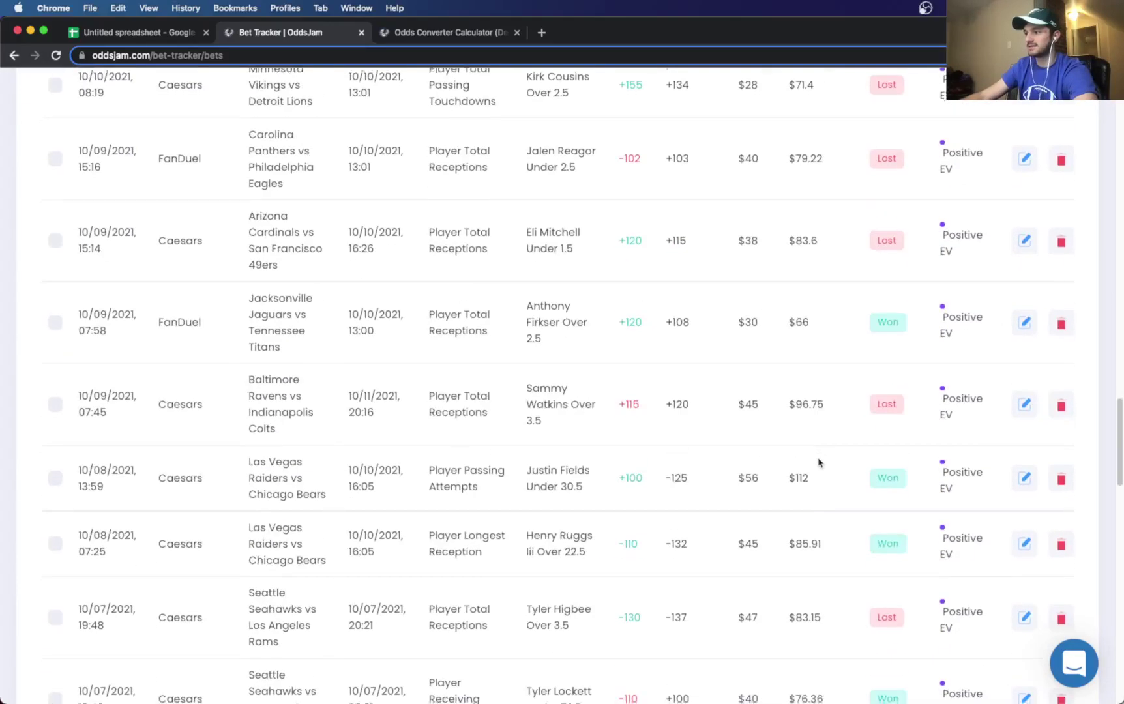
pyautogui.scroll(-10, 820, 461)
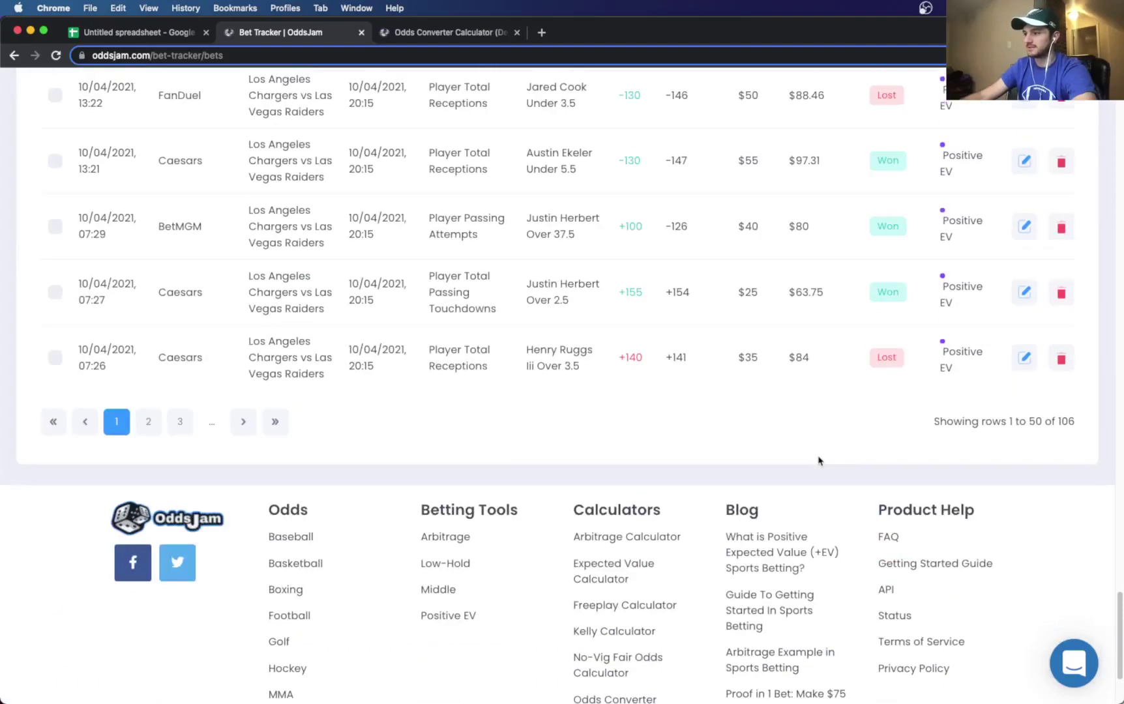
pyautogui.scroll(20, 683, 431)
pyautogui.scroll(5, 678, 432)
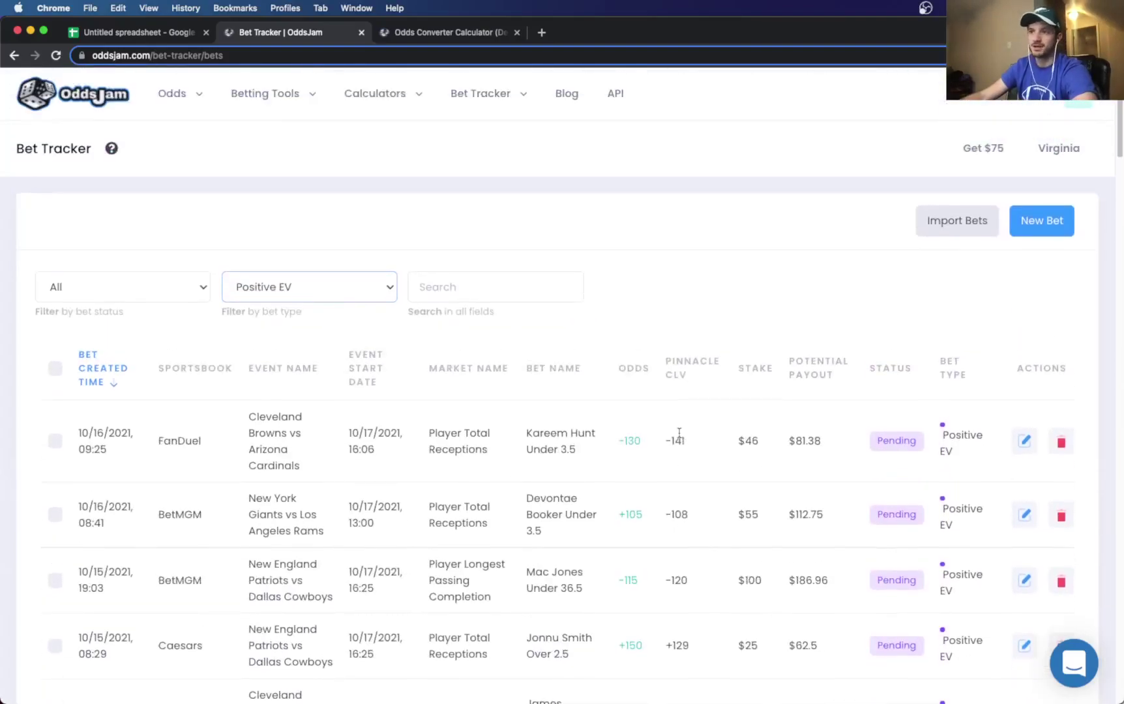
pyautogui.click(115, 103)
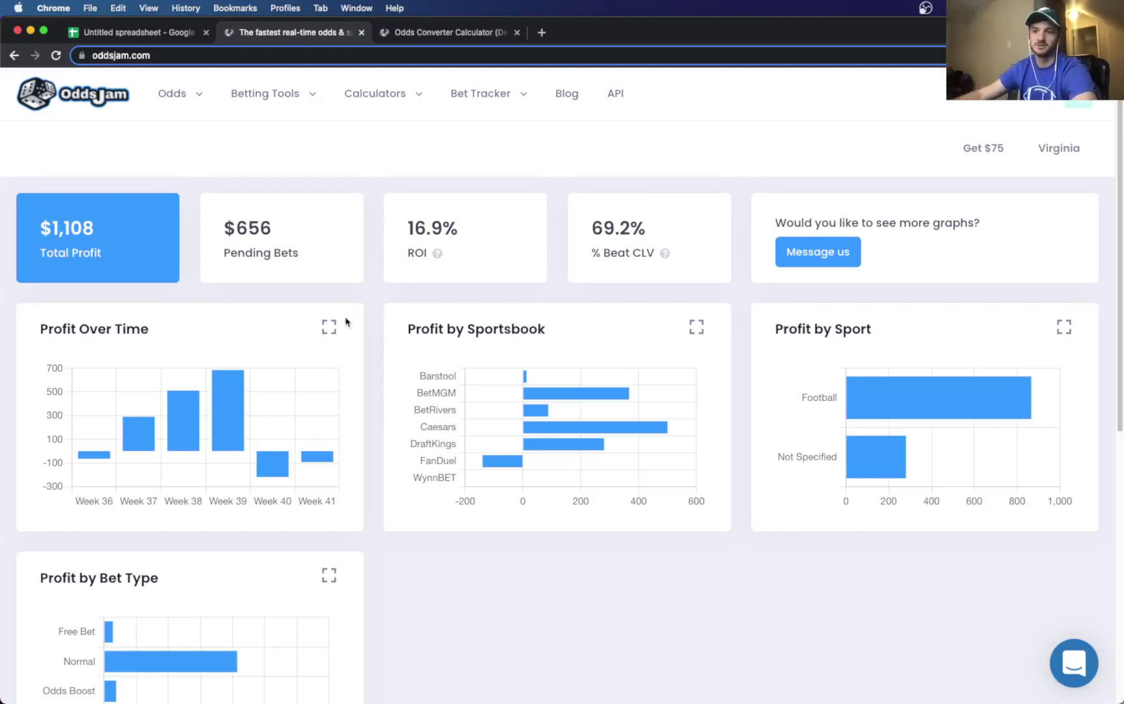
# Step: Look over the dashboard's weekly profit charts, then return to the Nerd Stuff spreadsheet
pyautogui.scroll(-5, 492, 515)
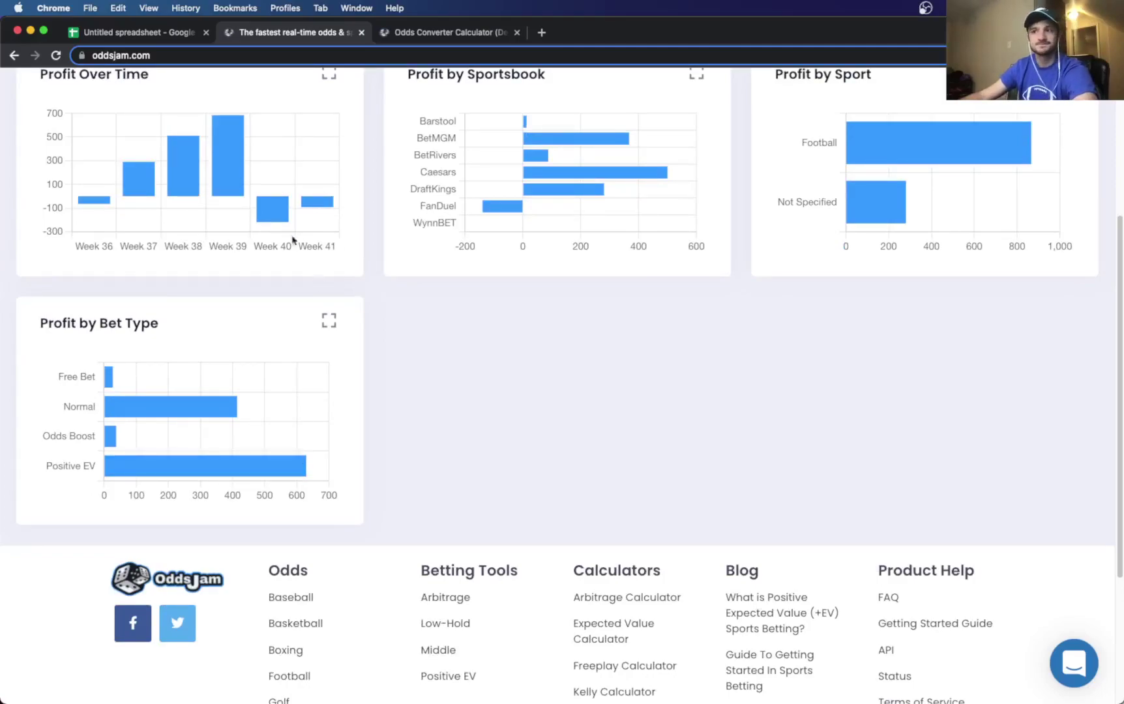
pyautogui.moveTo(281, 201)
pyautogui.scroll(1, 276, 208)
pyautogui.scroll(3, 277, 209)
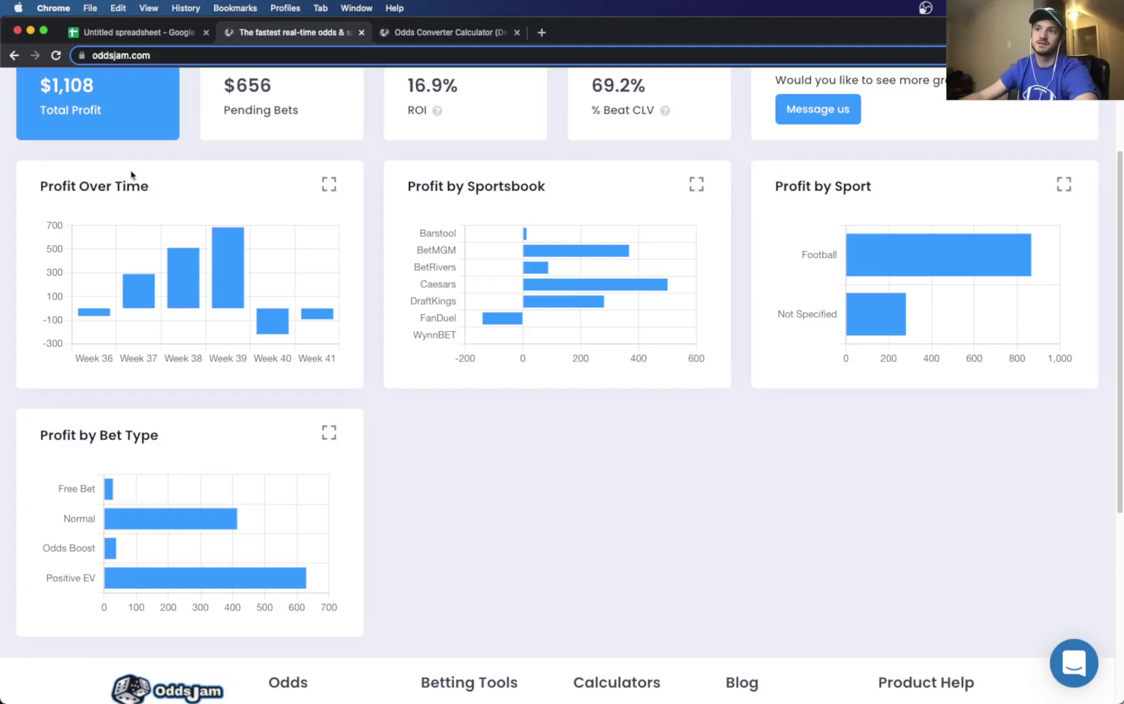
pyautogui.moveTo(322, 321)
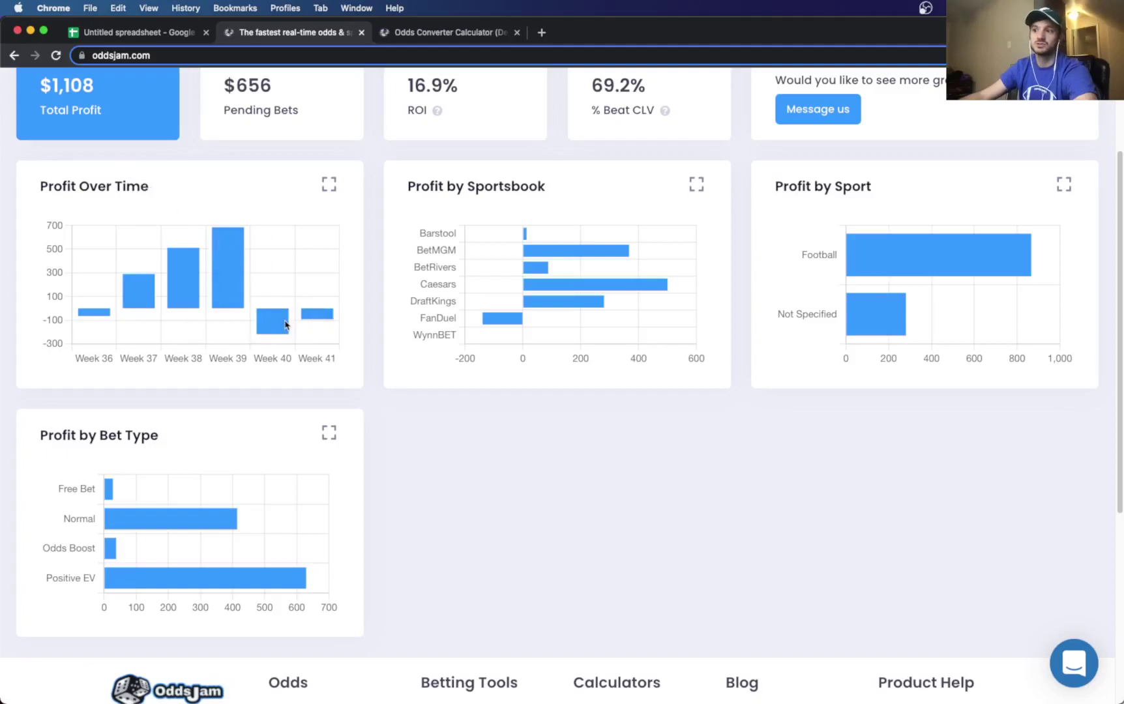
pyautogui.moveTo(285, 324)
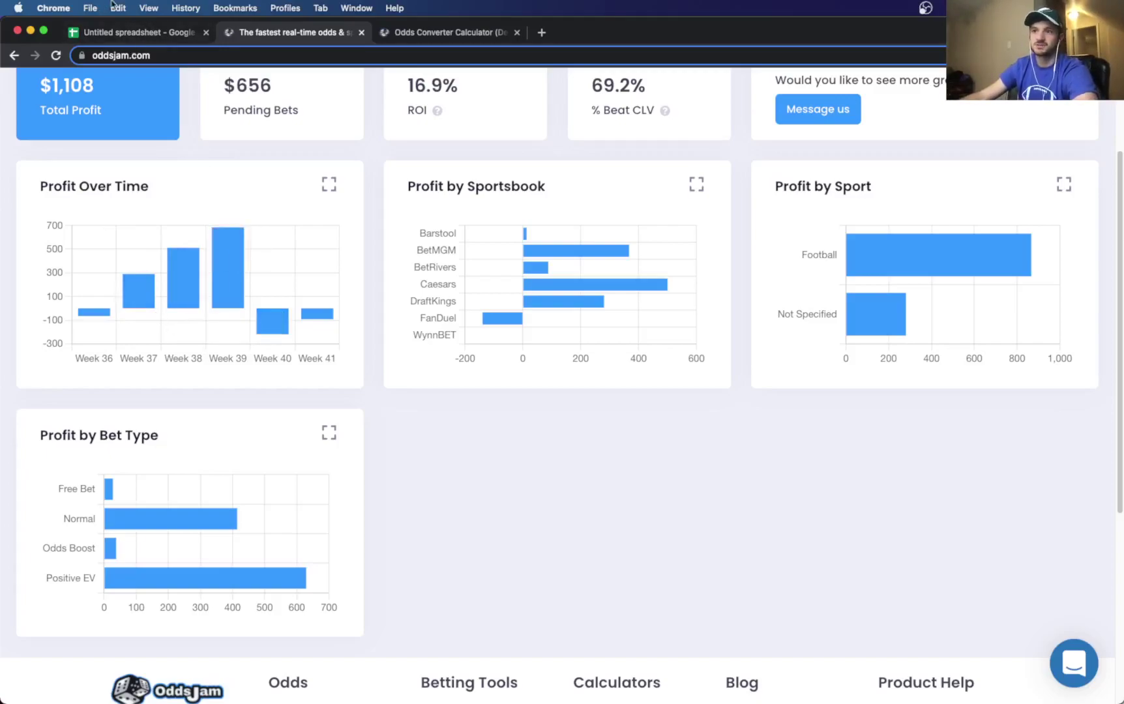
pyautogui.click(167, 36)
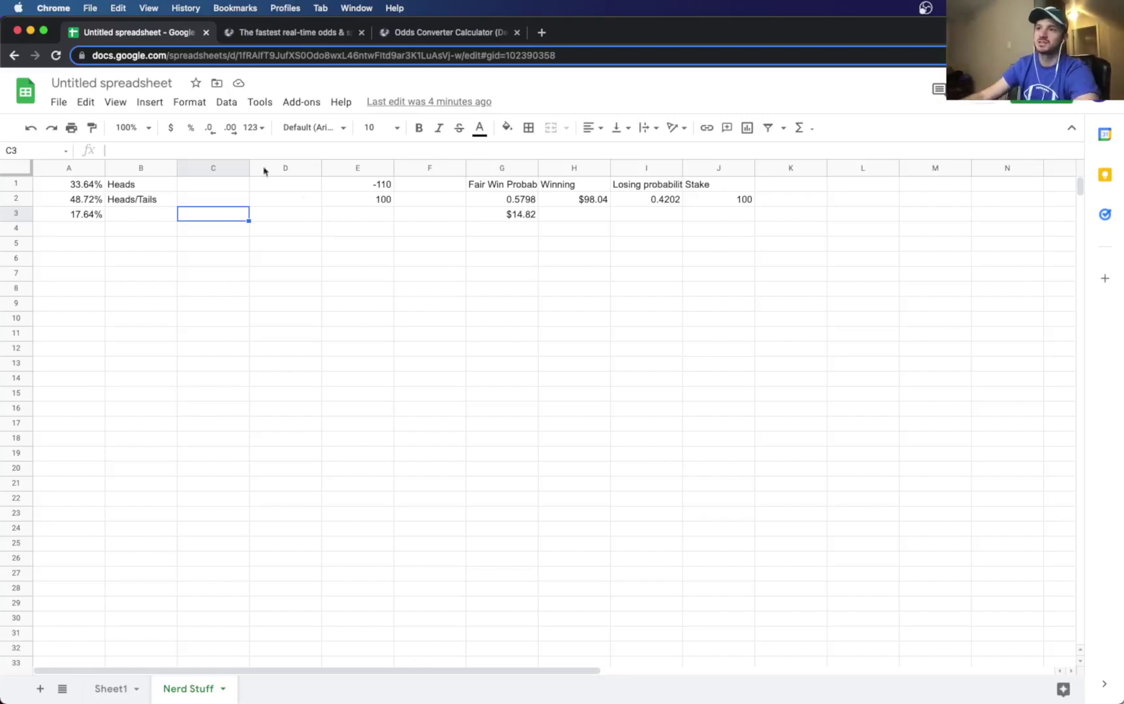
pyautogui.click(271, 42)
pyautogui.scroll(3, 279, 121)
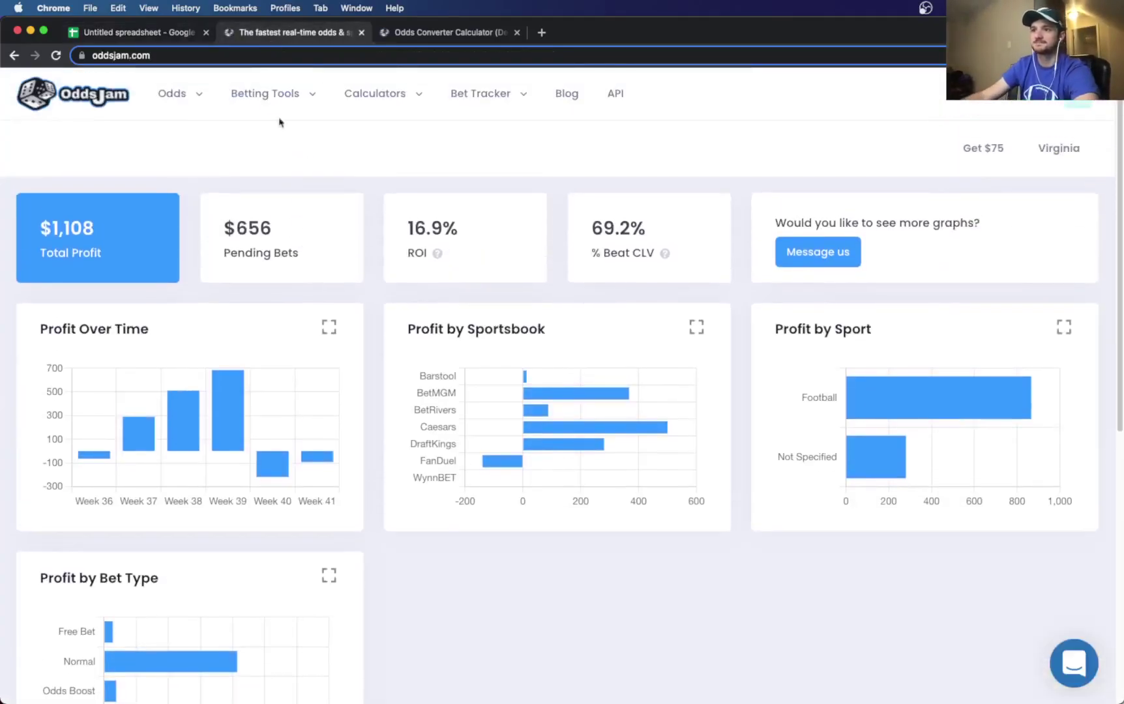
pyautogui.moveTo(268, 97)
pyautogui.click(264, 246)
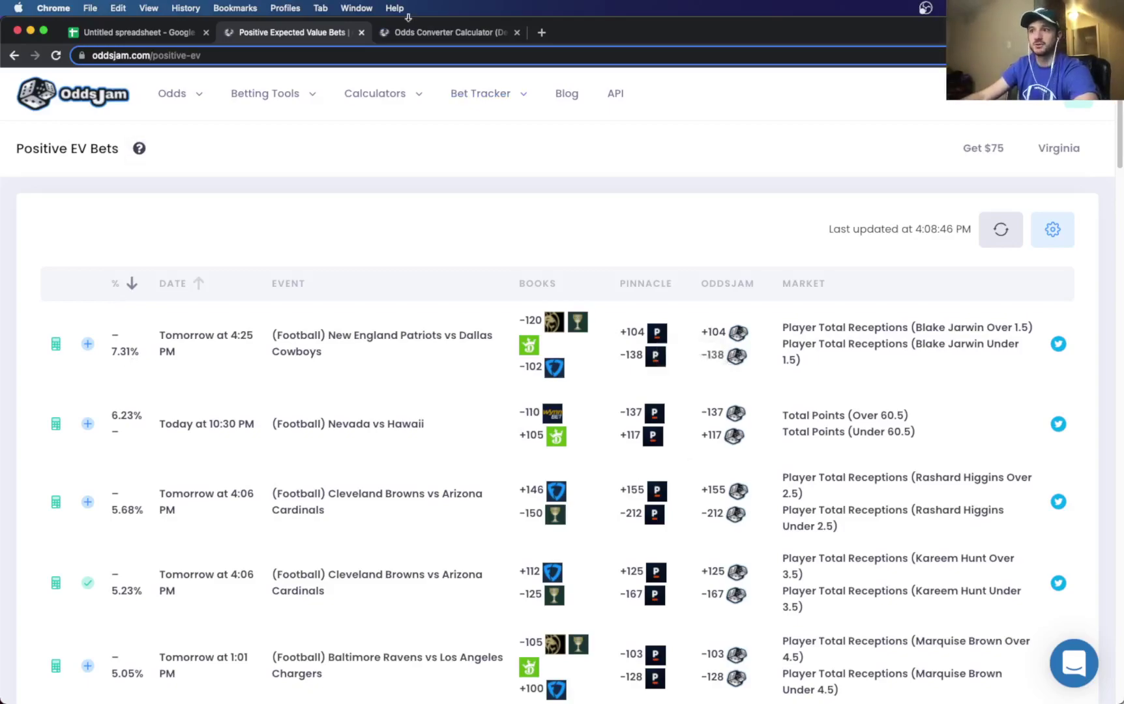
pyautogui.click(150, 34)
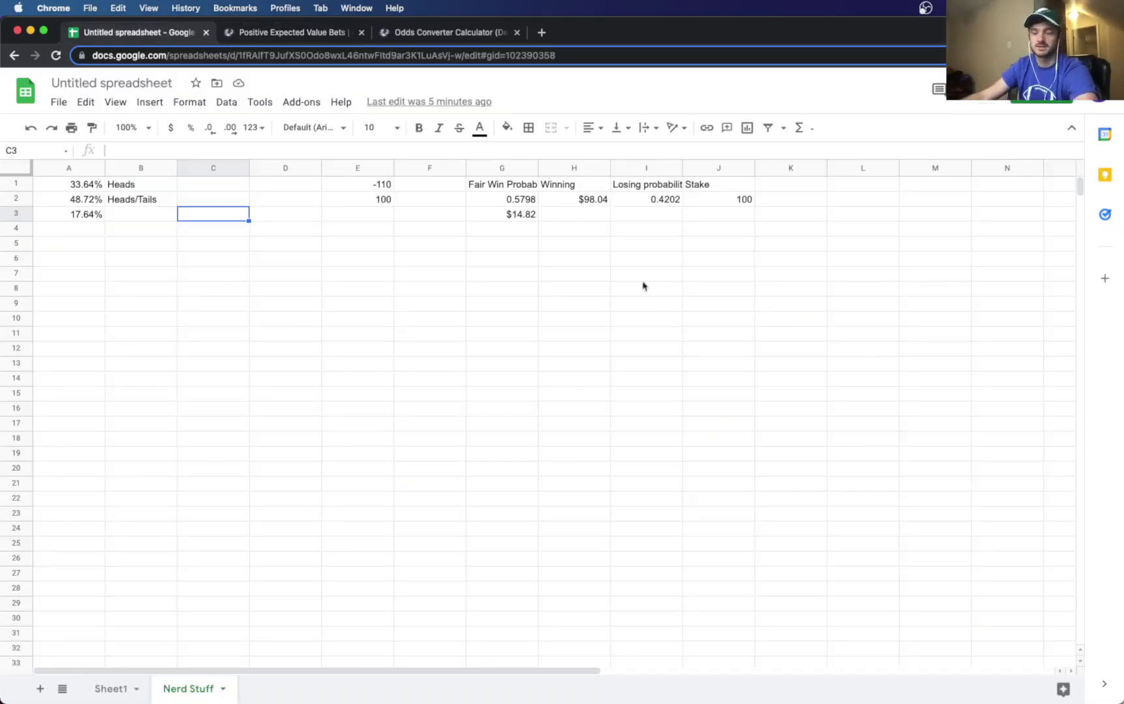